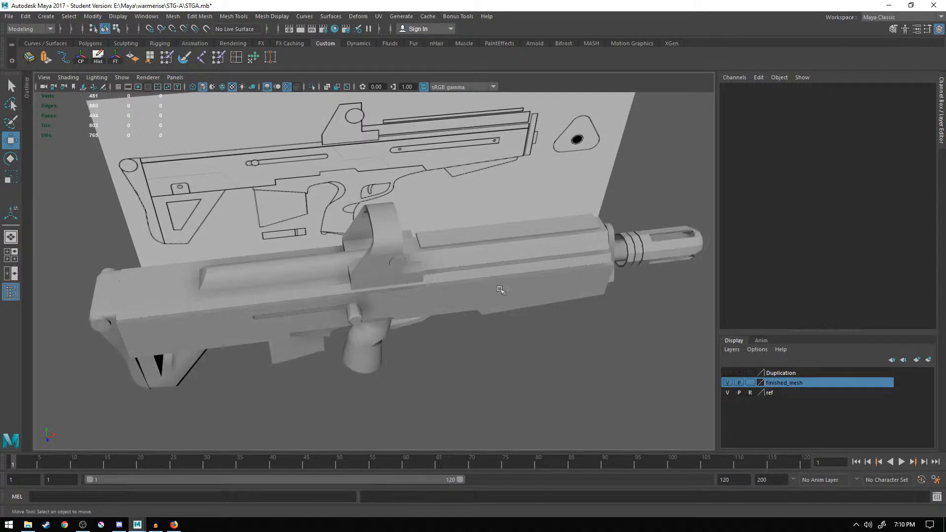
# - Look over the complete rifle model from several angles against the reference drawing
pyautogui.scroll(-6, 286, 170)
pyautogui.moveTo(91, 196); pyautogui.dragTo(524, 342)
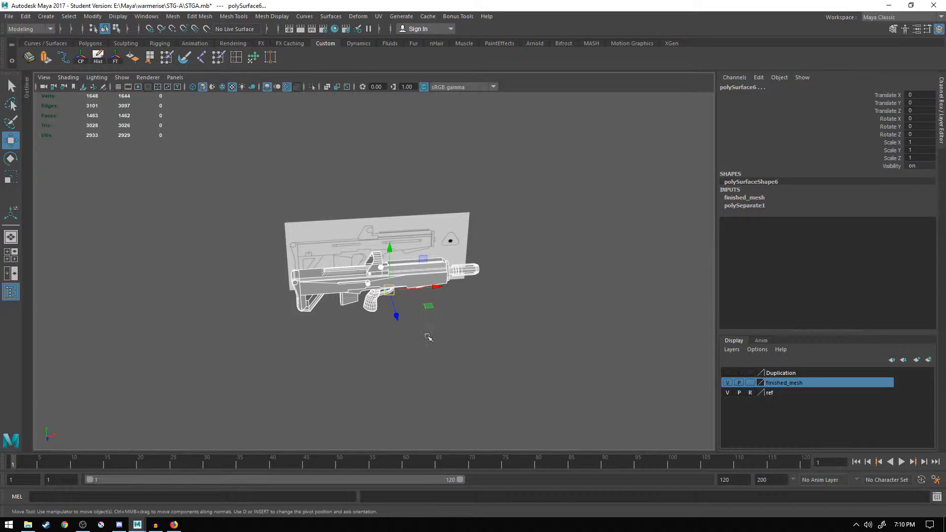
pyautogui.scroll(6, 420, 316)
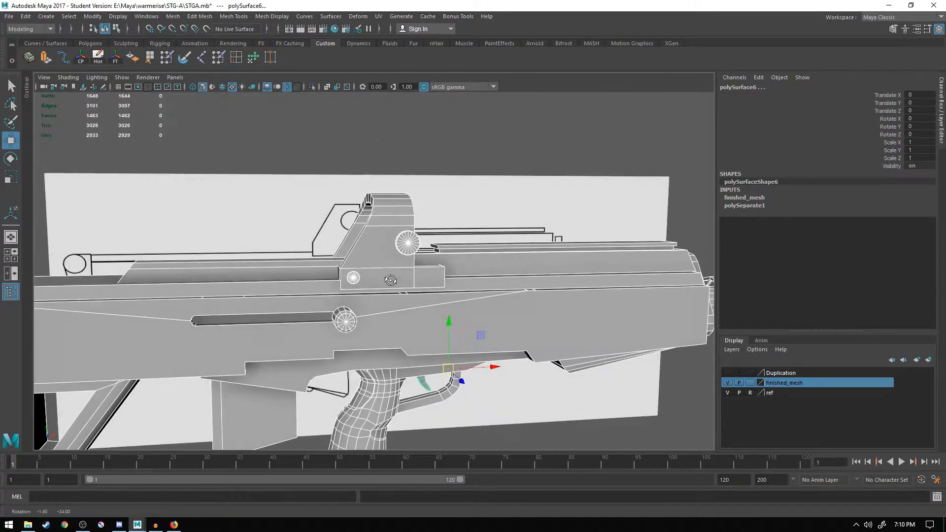
pyautogui.moveTo(390, 280)
pyautogui.keyDown('alt'); pyautogui.mouseDown()
pyautogui.moveTo(495, 289)
pyautogui.moveTo(398, 276)
pyautogui.mouseUp(); pyautogui.keyUp('alt')
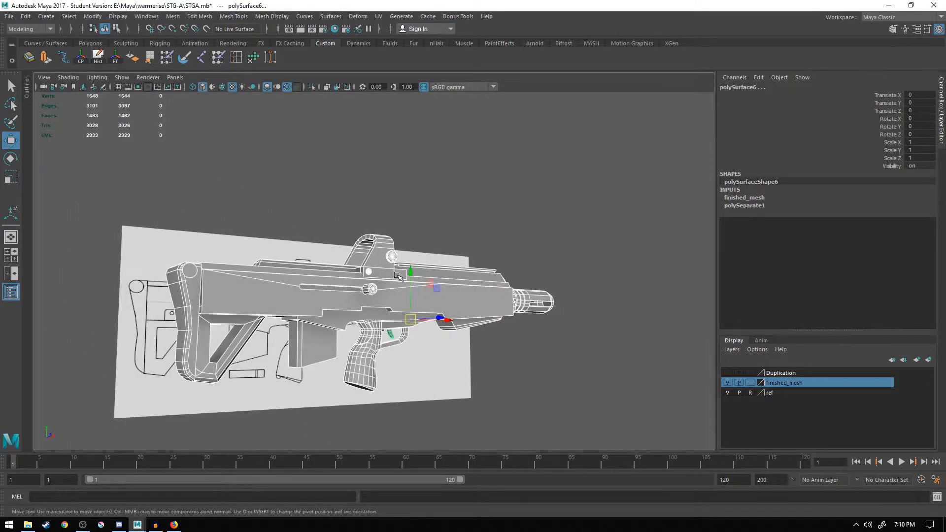
pyautogui.keyDown('alt'); pyautogui.moveTo(535, 232); pyautogui.dragTo(386, 247); pyautogui.keyUp('alt')
pyautogui.keyDown('alt'); pyautogui.moveTo(387, 246); pyautogui.dragTo(330, 270, button='right'); pyautogui.keyUp('alt')
pyautogui.keyDown('alt'); pyautogui.moveTo(359, 271); pyautogui.dragTo(247, 216); pyautogui.keyUp('alt')
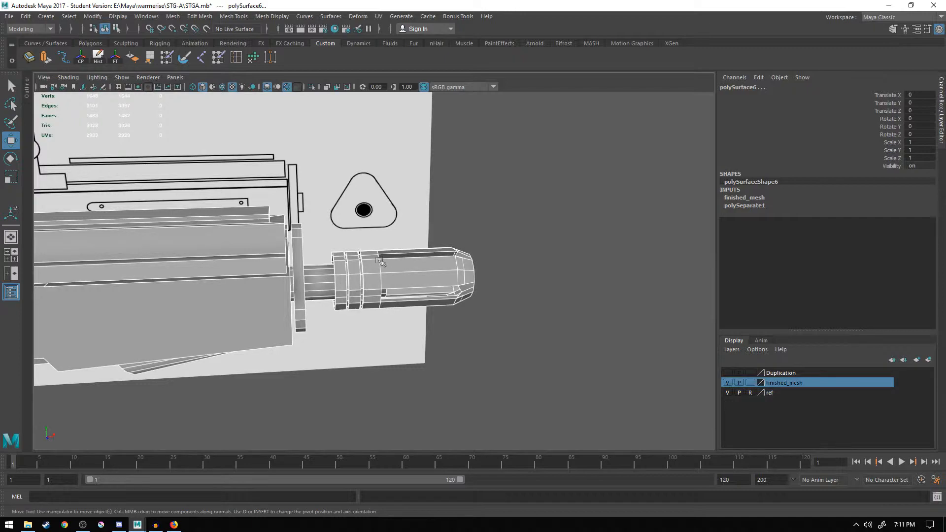
# - Add the muzzle suppressor mesh at the barrel's end to the Duplication display layer
pyautogui.moveTo(366, 238); pyautogui.dragTo(371, 269, button='right')
pyautogui.keyDown('alt'); pyautogui.moveTo(442, 286); pyautogui.dragTo(401, 238); pyautogui.keyUp('alt')
pyautogui.moveTo(401, 238); pyautogui.dragTo(440, 223, button='right')
pyautogui.click(505, 311)
pyautogui.keyDown('alt'); pyautogui.moveTo(504, 311); pyautogui.dragTo(493, 331); pyautogui.keyUp('alt')
pyautogui.click(455, 297)
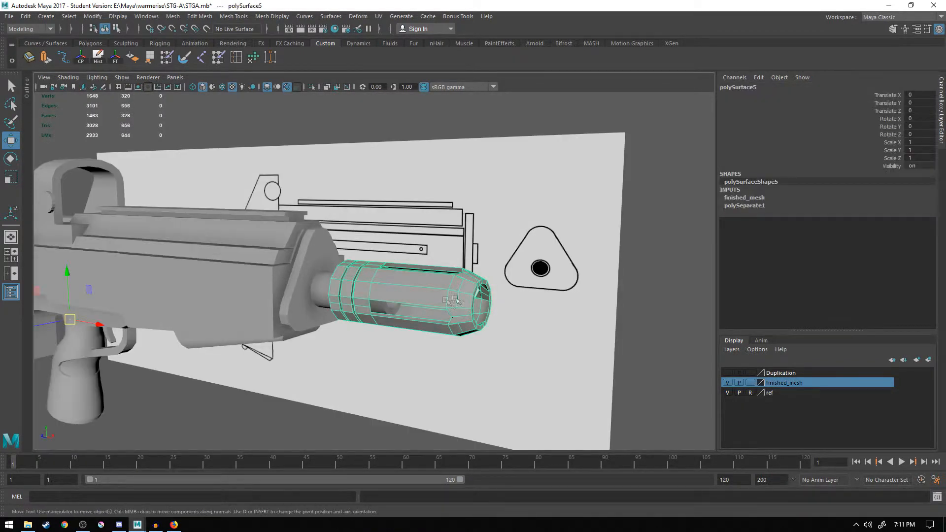
pyautogui.click(786, 372)
pyautogui.rightClick(786, 374)
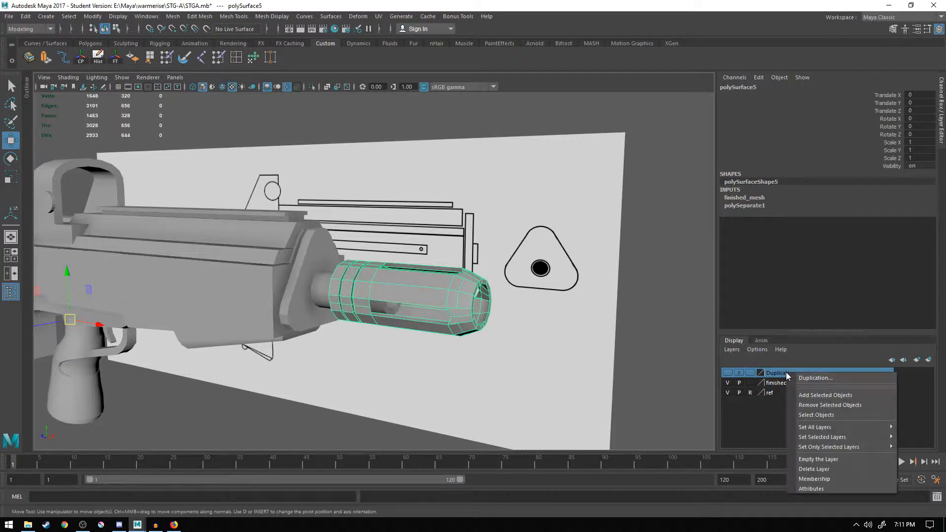
pyautogui.click(816, 397)
# - Inspect the rifle's front end and barrel plate after removing the muzzle piece from view
pyautogui.keyDown('alt'); pyautogui.moveTo(436, 284); pyautogui.dragTo(531, 294, button='middle'); pyautogui.keyUp('alt')
pyautogui.scroll(-5, 532, 295)
pyautogui.keyDown('alt'); pyautogui.moveTo(442, 292); pyautogui.dragTo(485, 296); pyautogui.keyUp('alt')
pyautogui.click(486, 296)
pyautogui.click(408, 289)
pyautogui.moveTo(409, 238); pyautogui.dragTo(409, 268, button='right')
pyautogui.moveTo(434, 308); pyautogui.dragTo(393, 230)
pyautogui.moveTo(461, 281); pyautogui.dragTo(434, 279)
pyautogui.click(450, 343)
pyautogui.keyDown('alt'); pyautogui.moveTo(404, 371); pyautogui.dragTo(449, 369); pyautogui.keyUp('alt')
pyautogui.moveTo(434, 238); pyautogui.dragTo(536, 318, button='right')
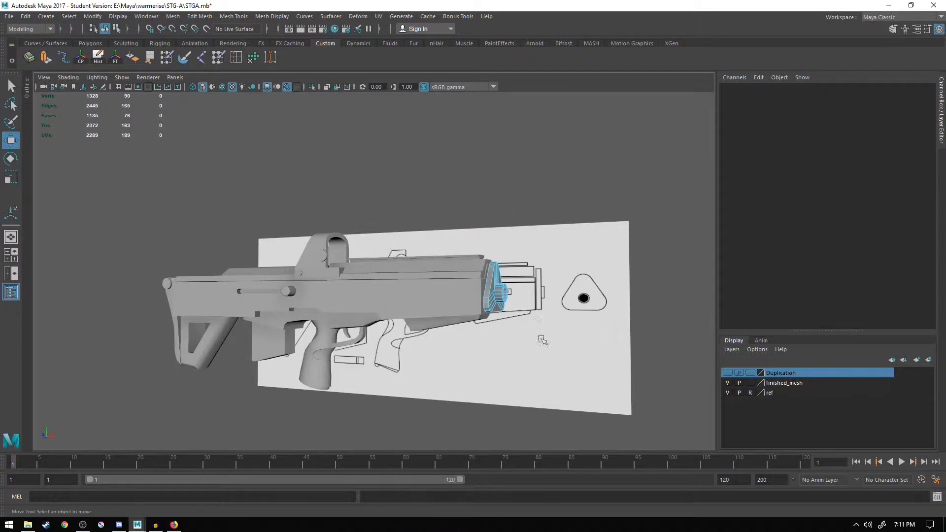
pyautogui.moveTo(489, 279); pyautogui.dragTo(528, 227, button='right')
pyautogui.keyDown('alt'); pyautogui.moveTo(512, 331); pyautogui.dragTo(475, 248); pyautogui.keyUp('alt')
pyautogui.click(475, 353)
# - Examine the view through the sight housing and the top rail in perspective and orthographic views
pyautogui.scroll(6, 489, 278)
pyautogui.scroll(5, 402, 298)
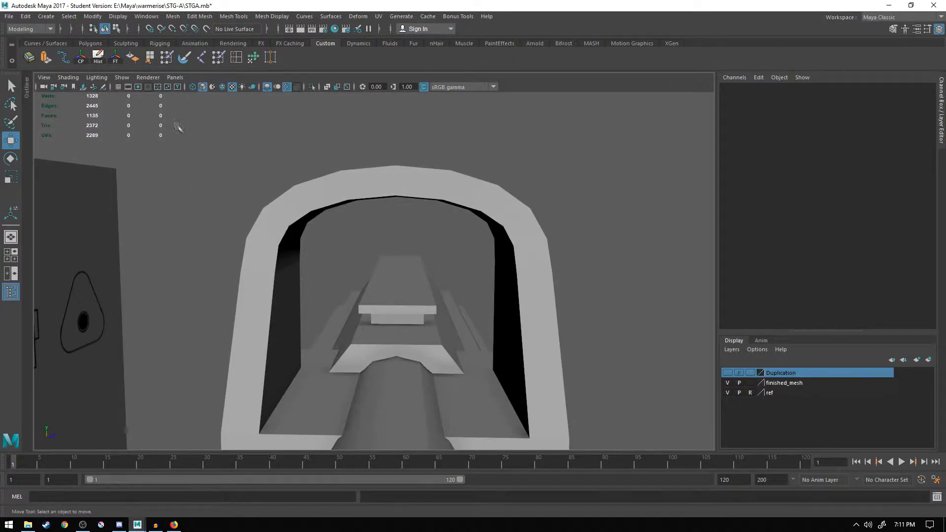
pyautogui.keyDown('alt'); pyautogui.moveTo(527, 245); pyautogui.dragTo(450, 232); pyautogui.keyUp('alt')
pyautogui.keyDown('alt'); pyautogui.moveTo(401, 272); pyautogui.dragTo(391, 270); pyautogui.keyUp('alt')
pyautogui.keyDown('alt'); pyautogui.moveTo(532, 291); pyautogui.dragTo(481, 288, button='middle'); pyautogui.keyUp('alt')
pyautogui.keyDown('alt'); pyautogui.moveTo(481, 287); pyautogui.dragTo(334, 319); pyautogui.keyUp('alt')
pyautogui.click(353, 323)
pyautogui.keyDown('alt'); pyautogui.moveTo(552, 321); pyautogui.dragTo(468, 311); pyautogui.keyUp('alt')
pyautogui.keyDown('alt'); pyautogui.moveTo(550, 297); pyautogui.dragTo(450, 285); pyautogui.keyUp('alt')
pyautogui.keyDown('alt'); pyautogui.moveTo(283, 142); pyautogui.dragTo(385, 194); pyautogui.keyUp('alt')
pyautogui.press('space')
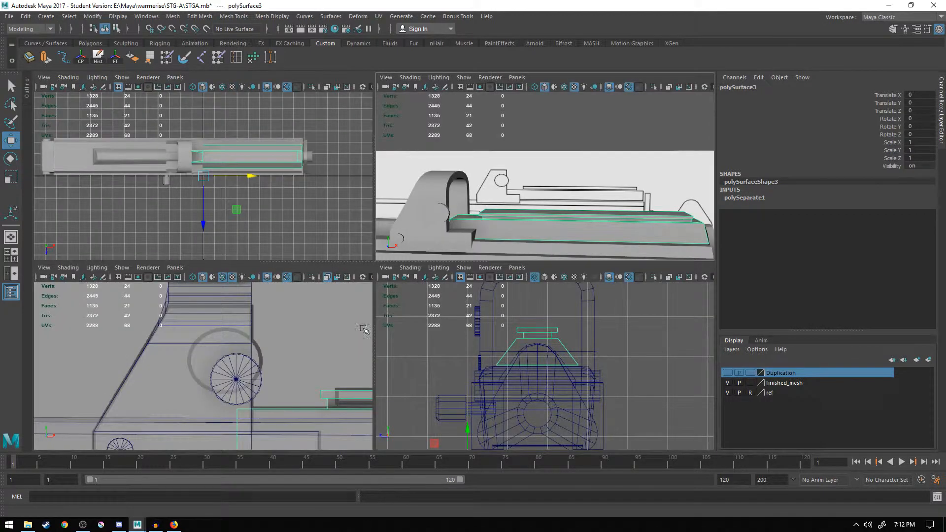
pyautogui.press('space')
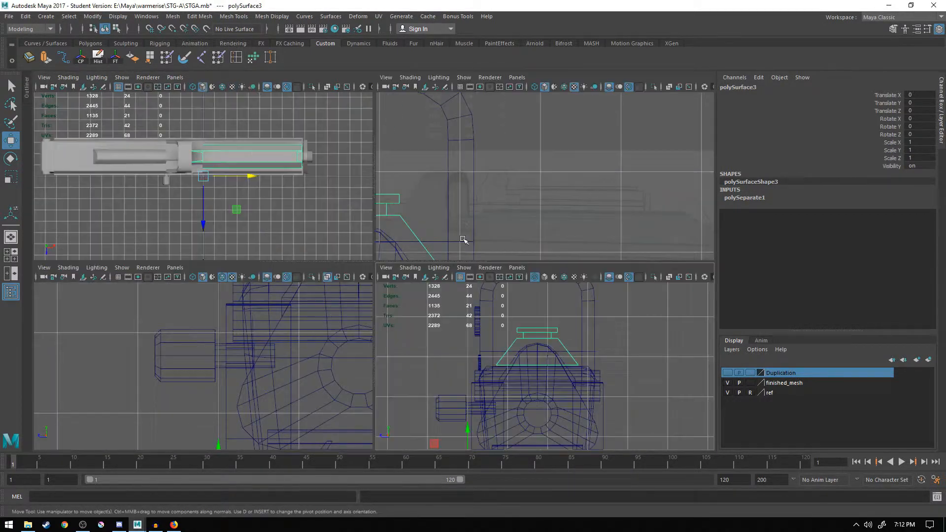
pyautogui.press('space')
pyautogui.press('space')
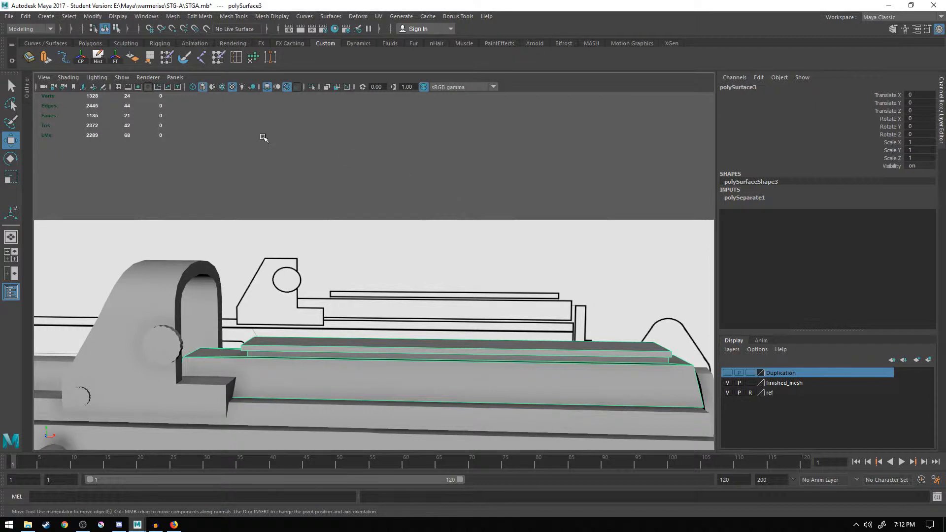
# - Create a polygon cylinder as the base for the sight's reticle
pyautogui.click(47, 17)
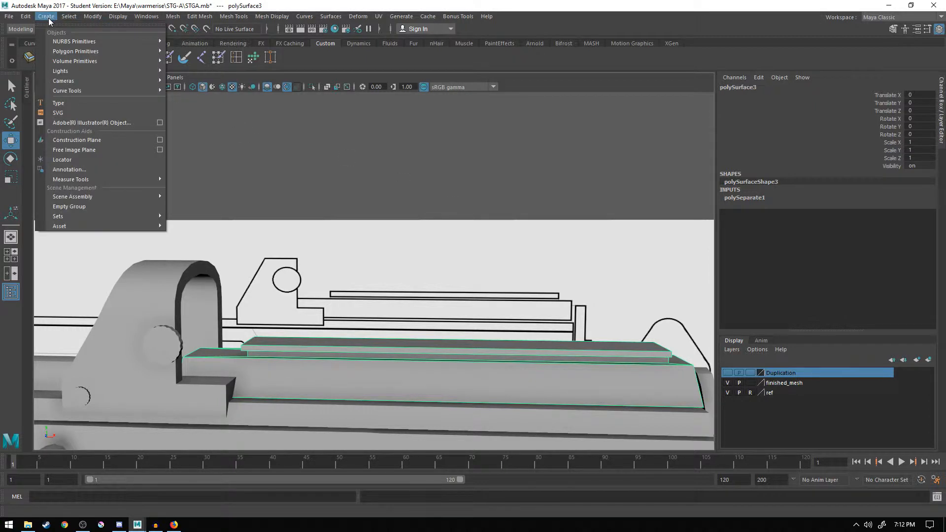
pyautogui.moveTo(66, 54)
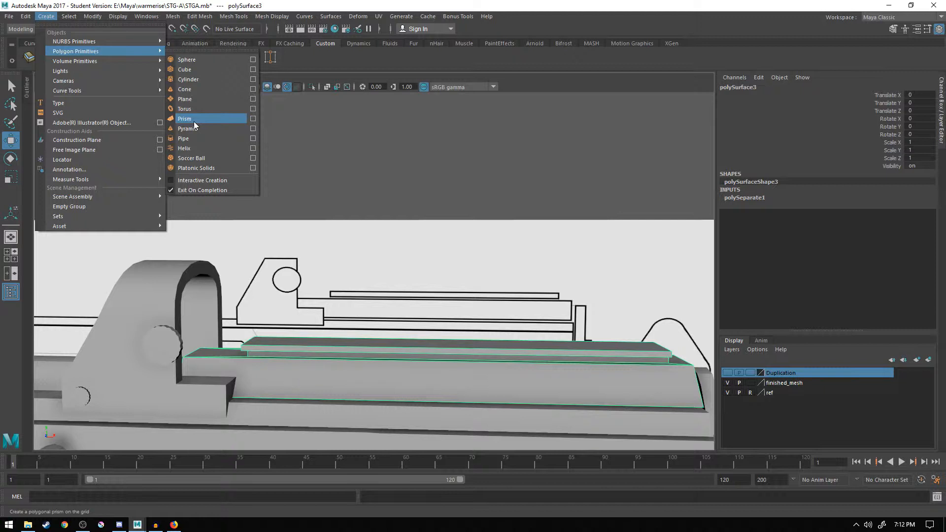
pyautogui.click(187, 79)
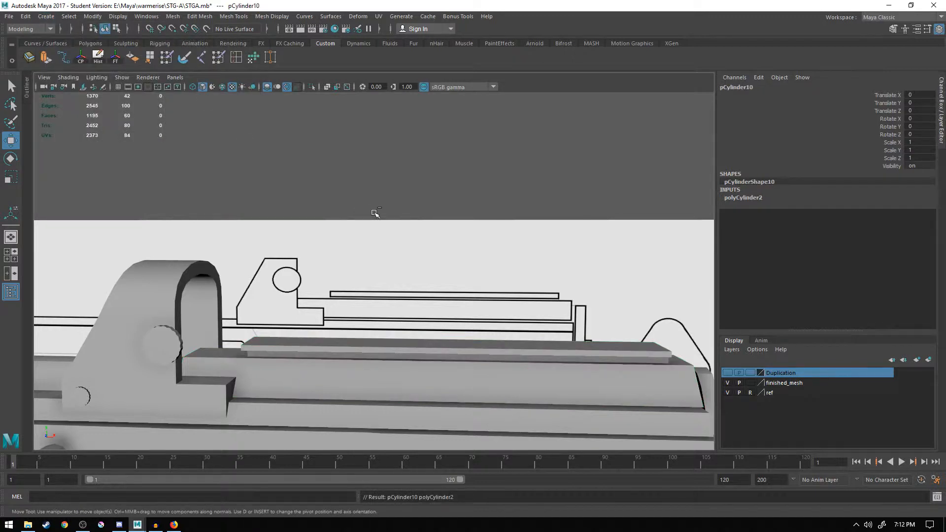
# - Switch to the browser, examine the reticle in the EOTech 512 holographic sight image, and return to Maya
pyautogui.hotkey('alt', 'Tab')
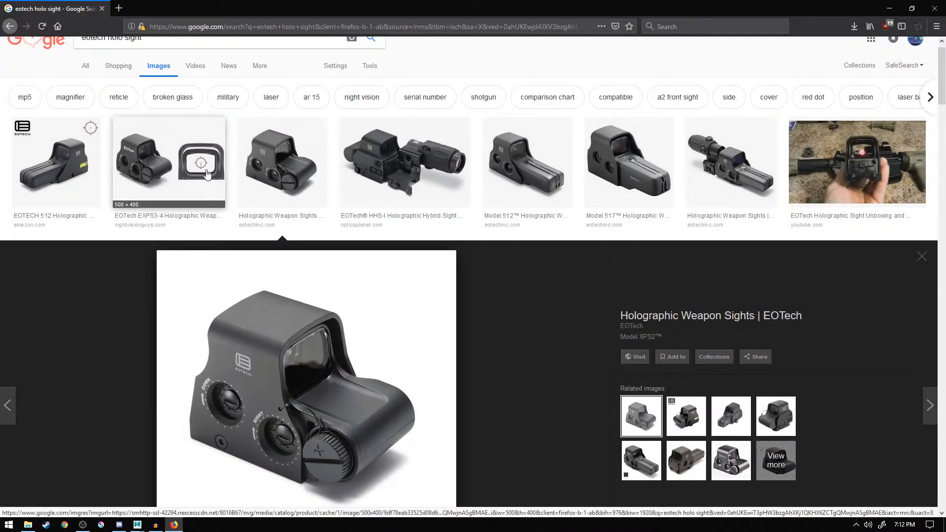
pyautogui.click(207, 175)
pyautogui.click(57, 74)
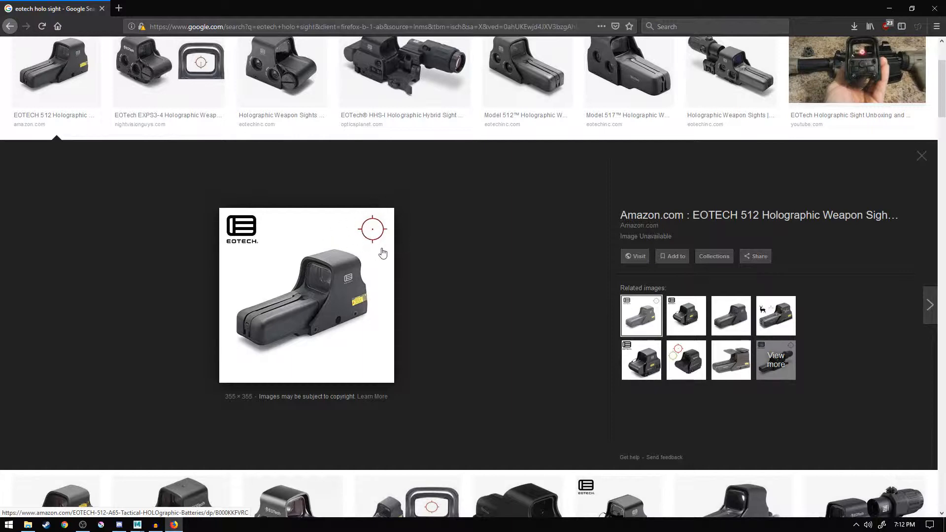
pyautogui.hotkey('alt', 'Tab')
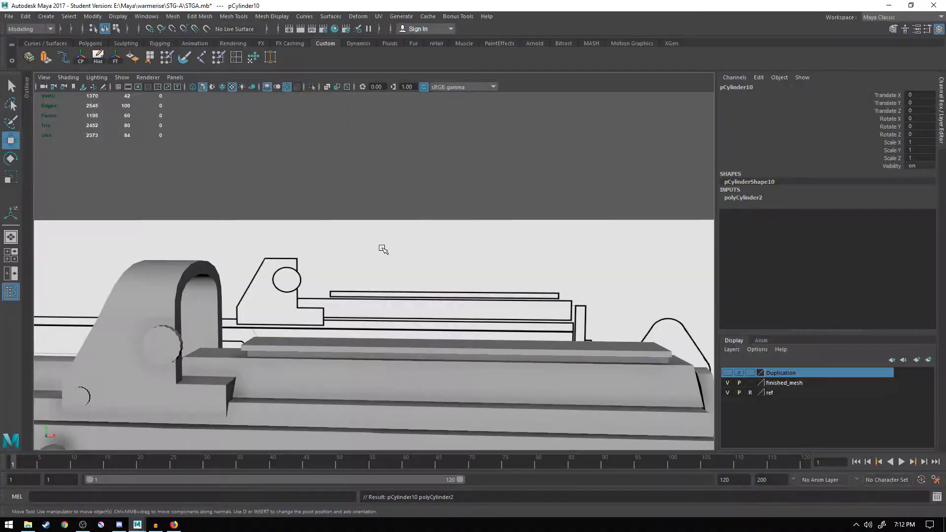
# - Isolate the new cylinder and delete its end-cap faces to leave an open tube
pyautogui.keyDown('alt'); pyautogui.moveTo(343, 170); pyautogui.dragTo(493, 222); pyautogui.keyUp('alt')
pyautogui.press('f')
pyautogui.scroll(-5, 679, 309)
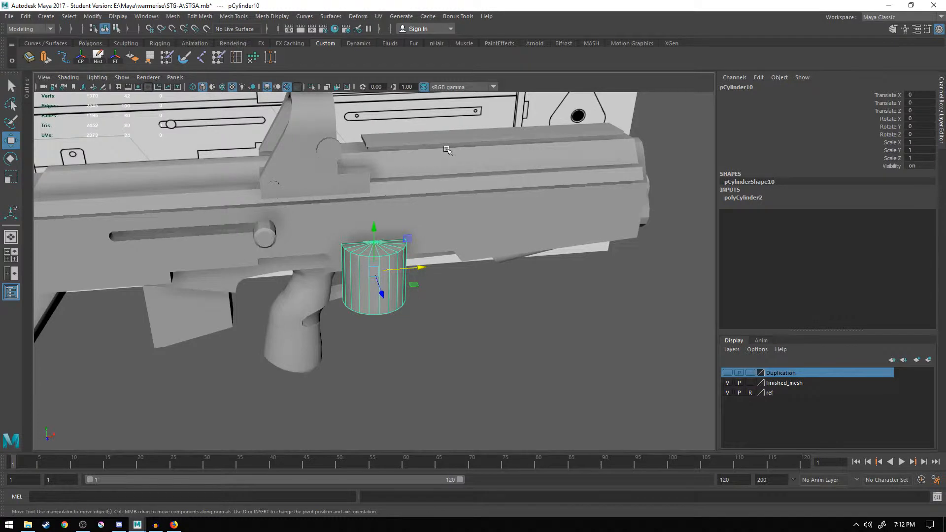
pyautogui.click(312, 87)
pyautogui.keyDown('alt'); pyautogui.moveTo(372, 264); pyautogui.dragTo(362, 289); pyautogui.keyUp('alt')
pyautogui.moveTo(372, 256); pyautogui.dragTo(372, 280, button='right')
pyautogui.keyDown('alt'); pyautogui.moveTo(370, 261); pyautogui.dragTo(389, 252); pyautogui.keyUp('alt')
pyautogui.press('Delete')
pyautogui.click(374, 302)
pyautogui.scroll(3, 376, 305)
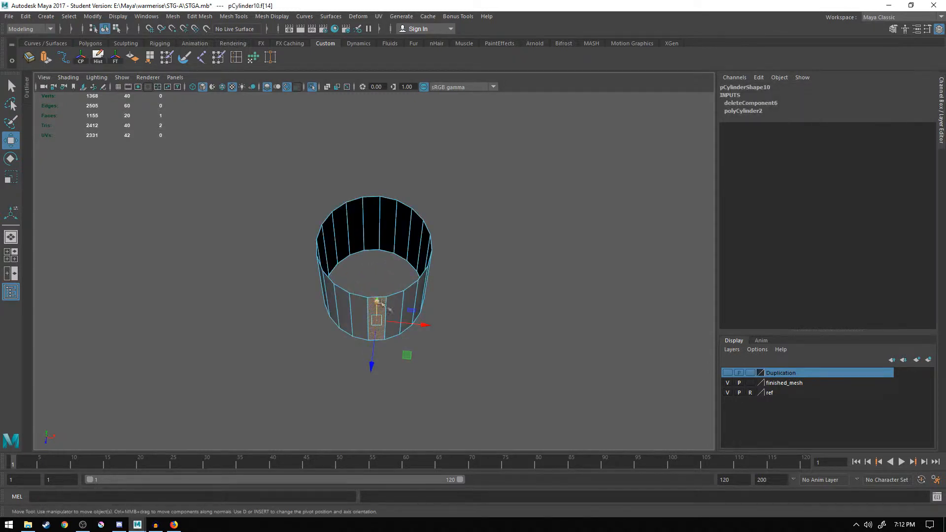
pyautogui.click(46, 57)
pyautogui.keyDown('alt'); pyautogui.moveTo(420, 323); pyautogui.dragTo(392, 339); pyautogui.keyUp('alt')
pyautogui.hotkey('ctrl', 'z')
# - Extrude the whole open cylinder to give the ring's wall some thickness
pyautogui.moveTo(371, 244); pyautogui.dragTo(421, 220, button='right')
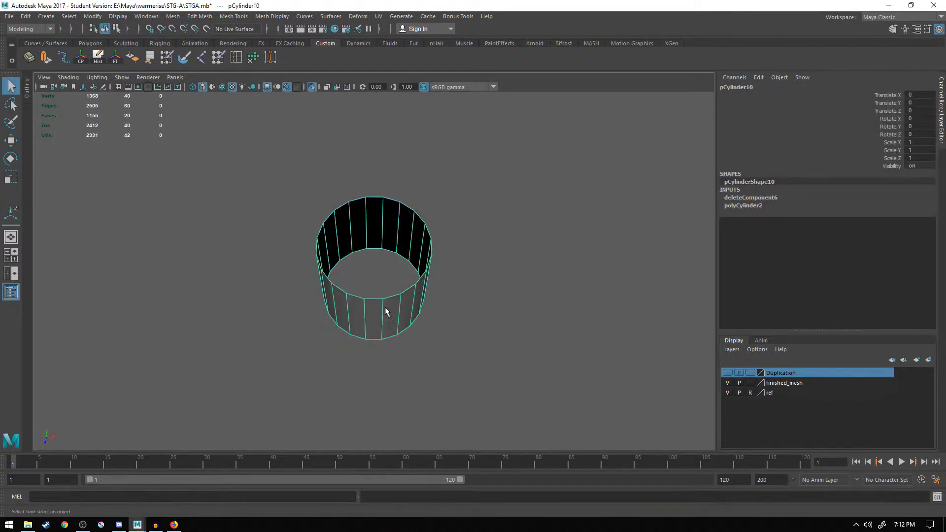
pyautogui.click(63, 59)
pyautogui.moveTo(463, 248)
pyautogui.mouseDown()
pyautogui.moveTo(446, 249)
pyautogui.moveTo(456, 249)
pyautogui.mouseUp()
# - Extrude four outer ring faces, spaced a quarter turn apart, outward with a Local Translate Z of 0.983 to form crosshair arms
pyautogui.moveTo(359, 239); pyautogui.dragTo(362, 268, button='right')
pyautogui.click(452, 315)
pyautogui.keyDown('alt'); pyautogui.moveTo(451, 315); pyautogui.dragTo(422, 210); pyautogui.keyUp('alt')
pyautogui.click(377, 331)
pyautogui.keyDown('shift'); pyautogui.click(372, 220); pyautogui.keyUp('shift')
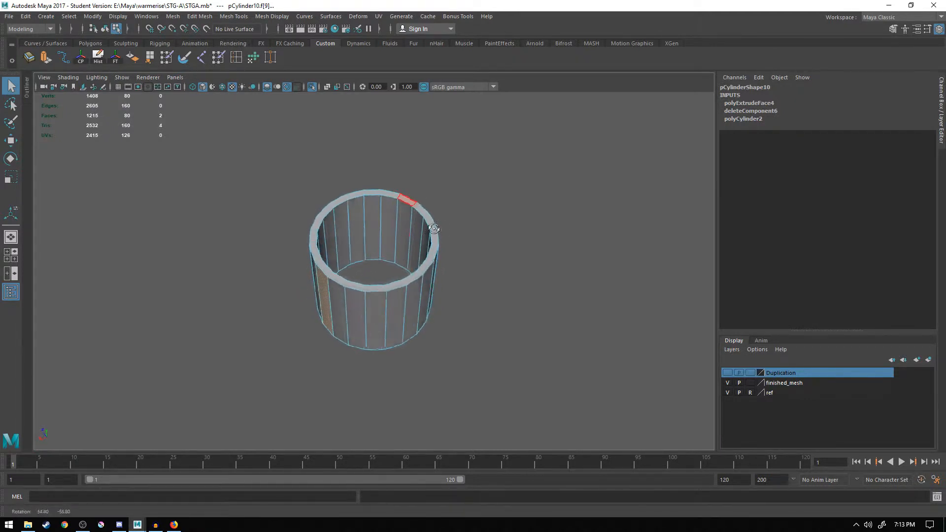
pyautogui.keyDown('shift'); pyautogui.click(413, 303); pyautogui.keyUp('shift')
pyautogui.keyDown('alt'); pyautogui.moveTo(338, 274); pyautogui.dragTo(454, 276); pyautogui.keyUp('alt')
pyautogui.keyDown('shift'); pyautogui.click(333, 296); pyautogui.keyUp('shift')
pyautogui.moveTo(407, 237)
pyautogui.keyDown('alt'); pyautogui.mouseDown()
pyautogui.moveTo(498, 239)
pyautogui.moveTo(451, 296)
pyautogui.moveTo(424, 249)
pyautogui.moveTo(401, 253)
pyautogui.moveTo(451, 234)
pyautogui.moveTo(395, 237)
pyautogui.mouseUp(); pyautogui.keyUp('alt')
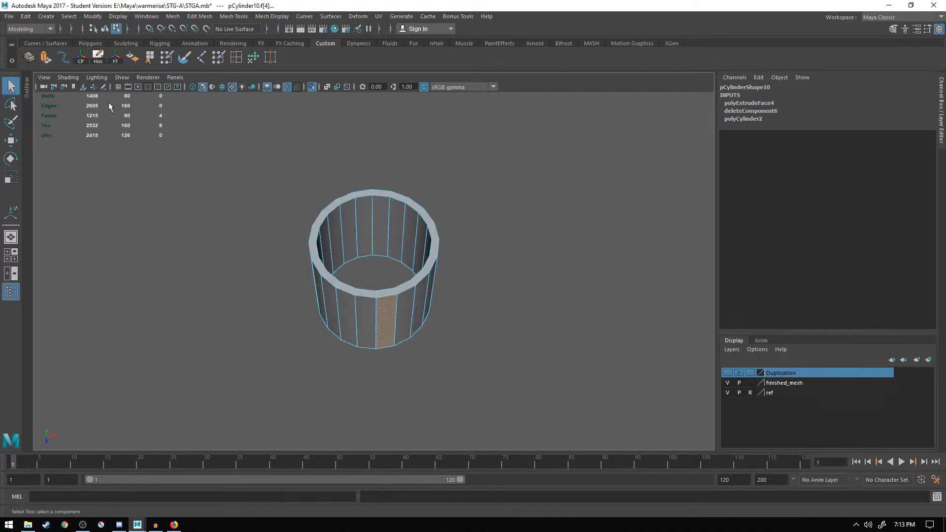
pyautogui.click(45, 59)
pyautogui.keyDown('alt'); pyautogui.moveTo(372, 225); pyautogui.dragTo(402, 281); pyautogui.keyUp('alt')
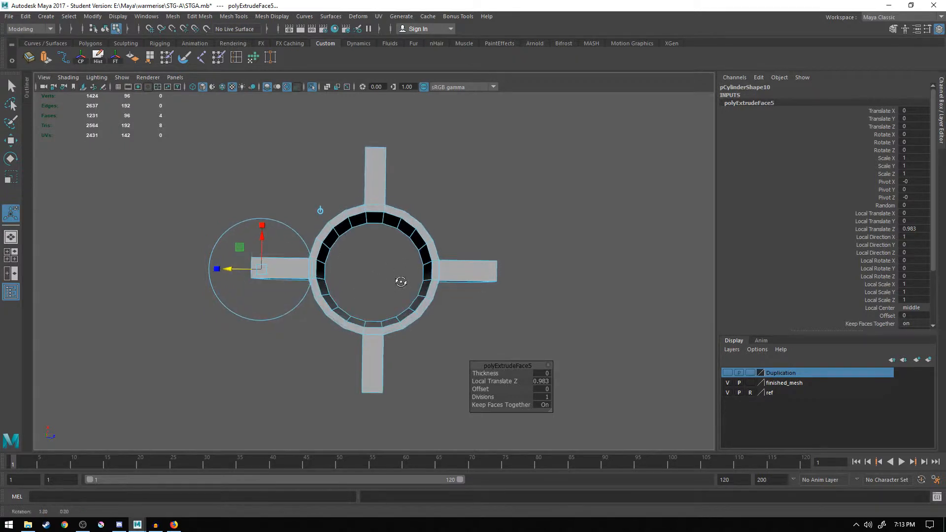
pyautogui.keyDown('alt'); pyautogui.moveTo(344, 253); pyautogui.dragTo(424, 207); pyautogui.keyUp('alt')
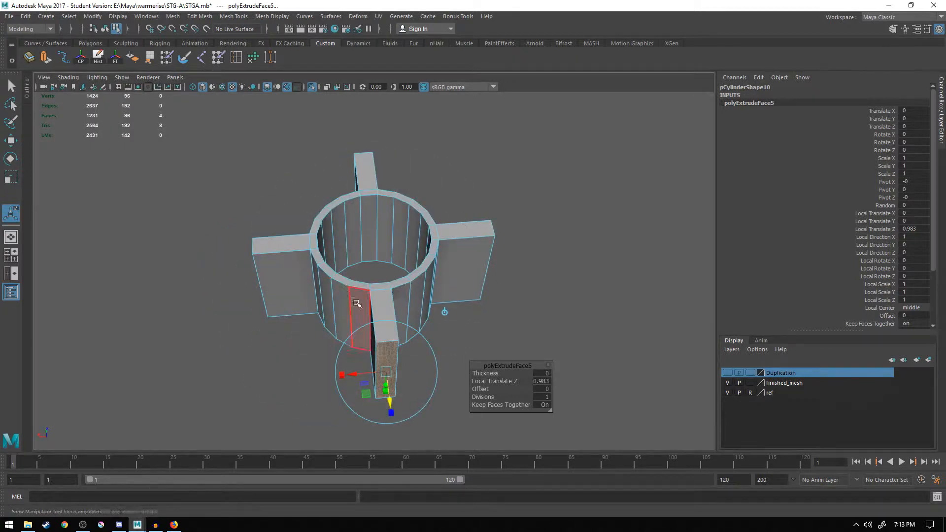
pyautogui.click(360, 306)
pyautogui.keyDown('alt'); pyautogui.moveTo(359, 306); pyautogui.dragTo(404, 313); pyautogui.keyUp('alt')
pyautogui.keyDown('shift'); pyautogui.click(344, 309); pyautogui.keyUp('shift')
pyautogui.keyDown('alt'); pyautogui.moveTo(344, 310); pyautogui.dragTo(393, 303); pyautogui.keyUp('alt')
pyautogui.keyDown('alt'); pyautogui.moveTo(329, 304); pyautogui.dragTo(421, 270); pyautogui.keyUp('alt')
pyautogui.press('r')
pyautogui.click(363, 281)
pyautogui.keyDown('alt'); pyautogui.moveTo(363, 281); pyautogui.dragTo(212, 254); pyautogui.keyUp('alt')
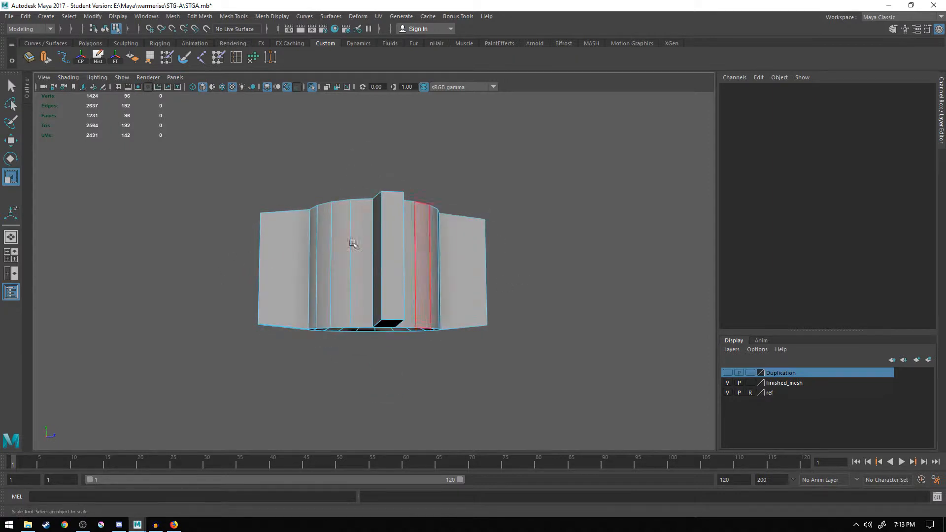
# - Create a second polygon cylinder in the ring's centre and scale it uniformly to 0.116 as the reticle dot
pyautogui.keyDown('alt'); pyautogui.moveTo(450, 253); pyautogui.dragTo(280, 226); pyautogui.keyUp('alt')
pyautogui.keyDown('alt'); pyautogui.moveTo(433, 172); pyautogui.dragTo(371, 249); pyautogui.keyUp('alt')
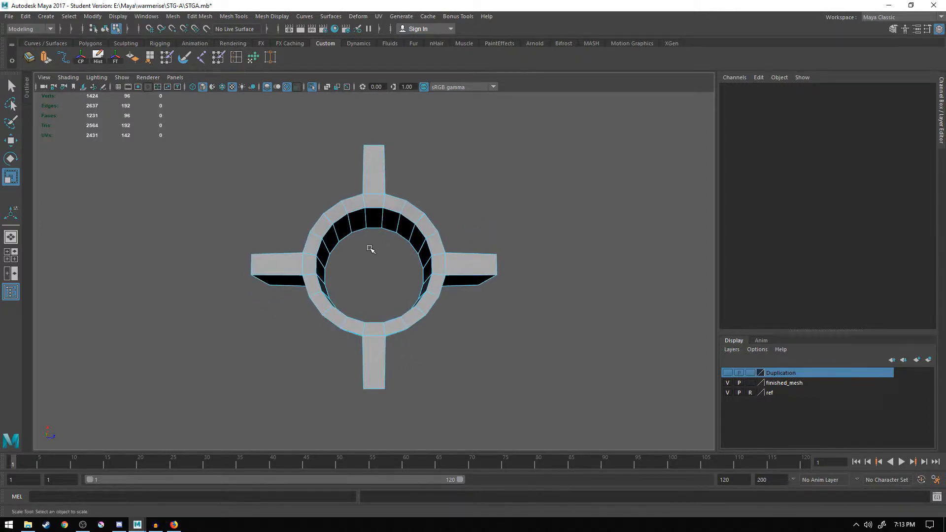
pyautogui.scroll(2, 371, 249)
pyautogui.moveTo(380, 268)
pyautogui.keyDown('alt'); pyautogui.mouseDown()
pyautogui.moveTo(366, 254)
pyautogui.moveTo(380, 250)
pyautogui.moveTo(379, 259)
pyautogui.mouseUp(); pyautogui.keyUp('alt')
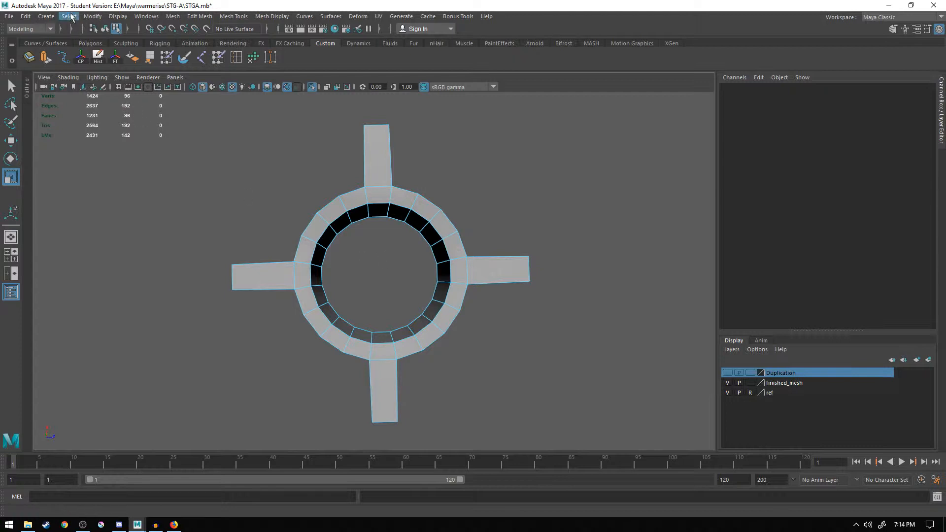
pyautogui.click(56, 18)
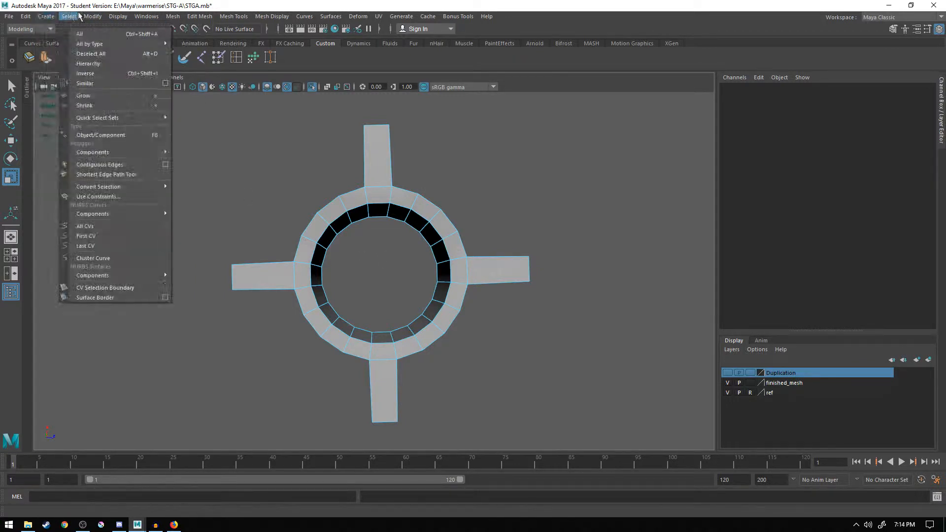
pyautogui.moveTo(122, 55)
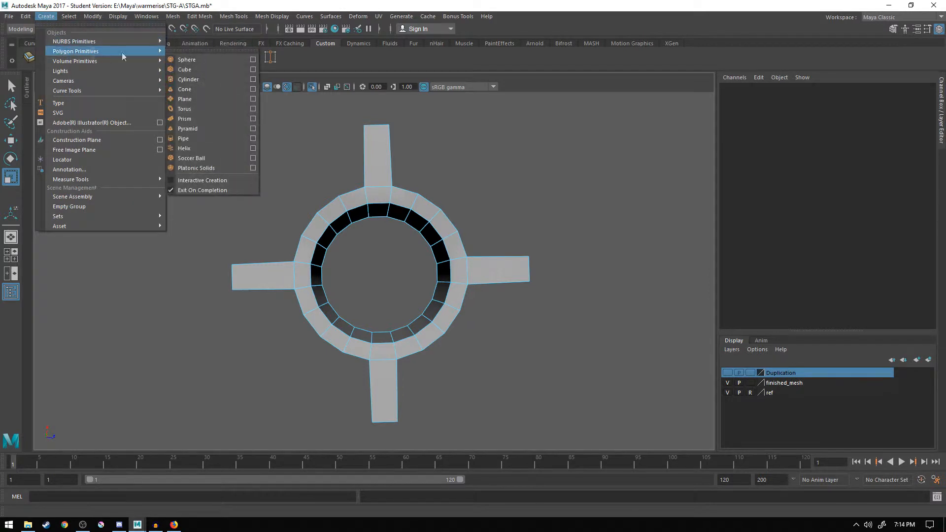
pyautogui.click(188, 79)
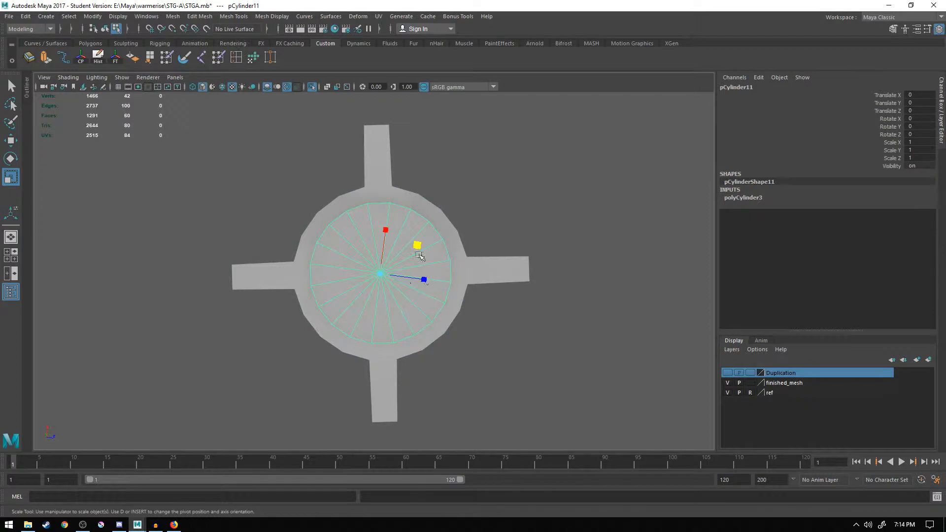
pyautogui.moveTo(424, 279); pyautogui.dragTo(416, 277)
pyautogui.moveTo(417, 246); pyautogui.dragTo(306, 318)
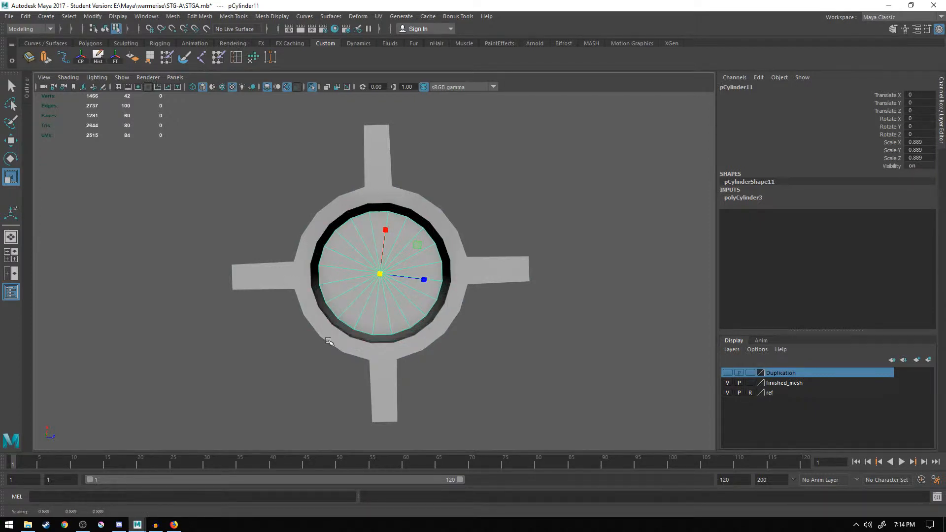
pyautogui.moveTo(380, 274); pyautogui.dragTo(294, 295)
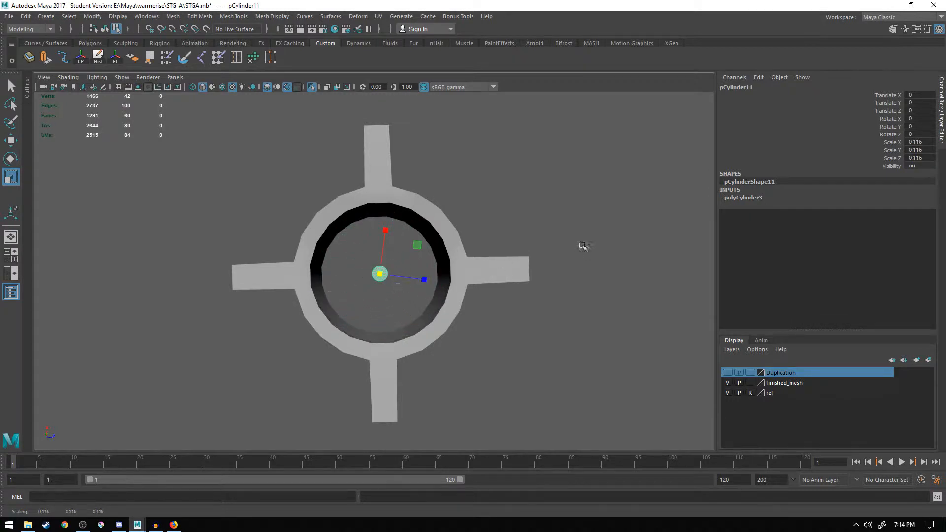
# - Set the centre cylinder's axis subdivisions to 8 and scale it down uniformly to 0.046
pyautogui.click(749, 199)
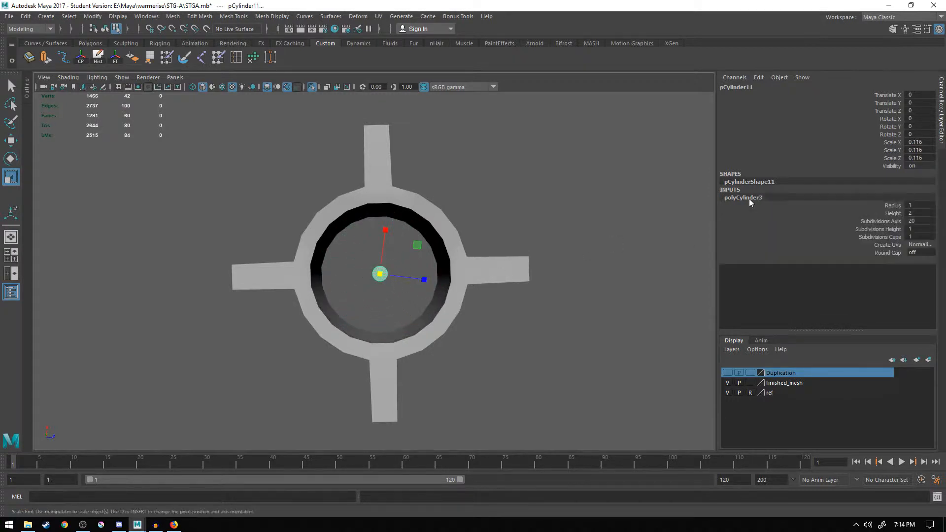
pyautogui.scroll(5, 467, 264)
pyautogui.scroll(4, 493, 246)
pyautogui.click(915, 222)
pyautogui.write('8')
pyautogui.press('Return')
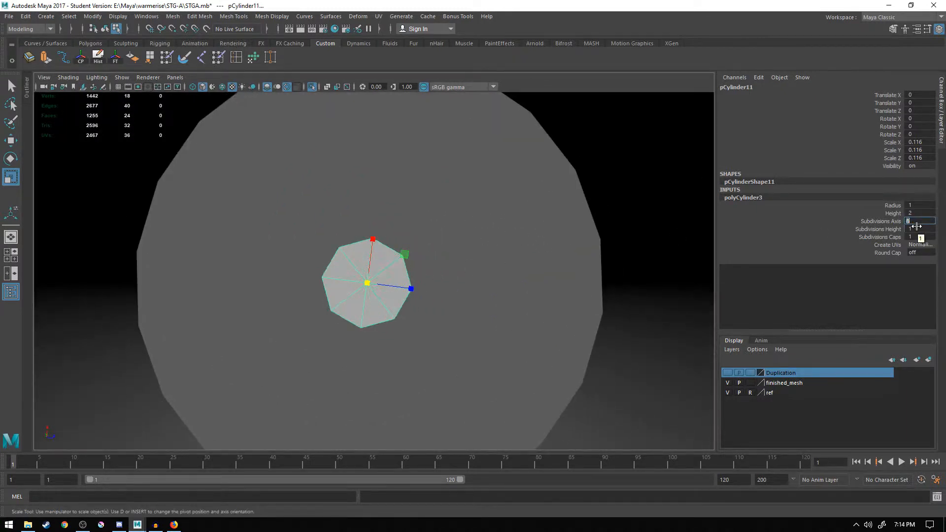
pyautogui.moveTo(366, 284); pyautogui.dragTo(322, 293)
pyautogui.scroll(-3, 323, 293)
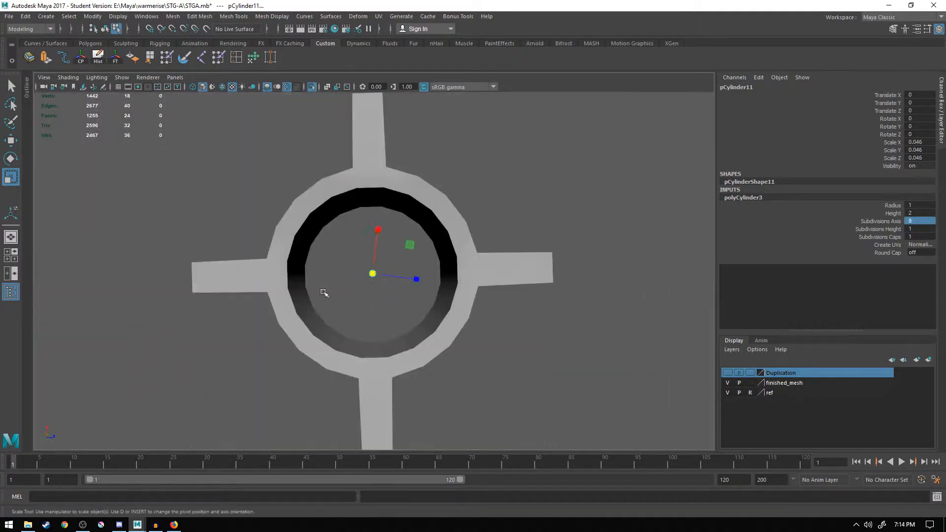
# - Scale the small centre cylinder uniformly to 0.072
pyautogui.moveTo(373, 277); pyautogui.dragTo(414, 277)
pyautogui.keyDown('alt'); pyautogui.moveTo(347, 328); pyautogui.dragTo(368, 273); pyautogui.keyUp('alt')
pyautogui.press('f')
# - Delete the side and bottom faces of the centre cylinder, keeping only its top cap as the dot
pyautogui.moveTo(351, 238); pyautogui.dragTo(361, 266, button='right')
pyautogui.scroll(-3, 327, 268)
pyautogui.keyDown('alt'); pyautogui.moveTo(369, 251); pyautogui.dragTo(361, 312); pyautogui.keyUp('alt')
pyautogui.scroll(-8, 361, 313)
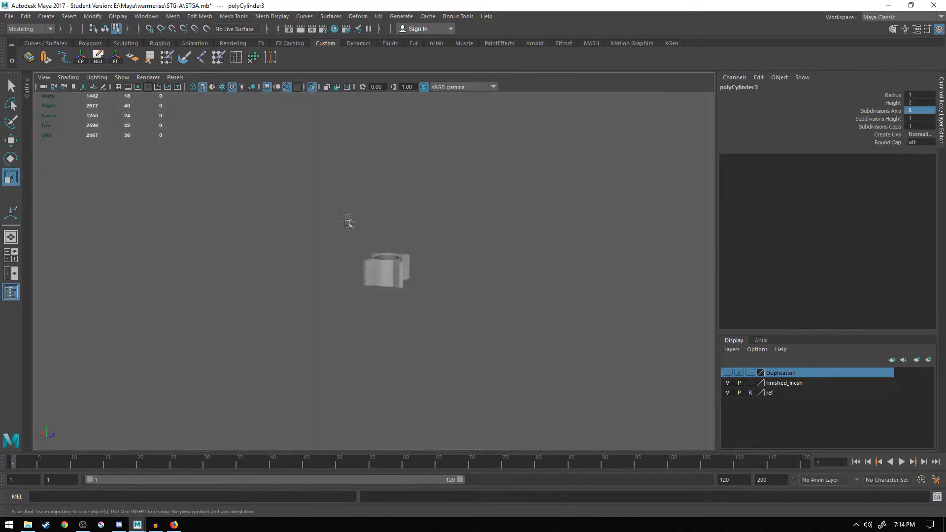
pyautogui.scroll(3, 374, 294)
pyautogui.moveTo(387, 261)
pyautogui.keyDown('alt'); pyautogui.mouseDown()
pyautogui.moveTo(410, 306)
pyautogui.moveTo(390, 267)
pyautogui.mouseUp(); pyautogui.keyUp('alt')
pyautogui.doubleClick(412, 261)
pyautogui.press('f')
pyautogui.moveTo(242, 258); pyautogui.dragTo(493, 349)
pyautogui.press('Delete')
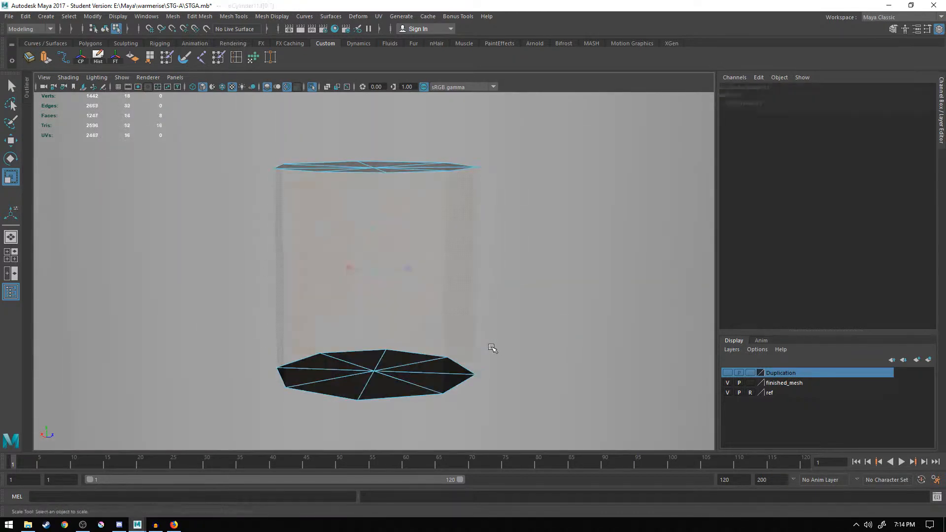
pyautogui.moveTo(240, 317); pyautogui.dragTo(583, 451)
pyautogui.press('Delete')
# - Delete the side and bottom faces of the ring and its crosshair arms, keeping only the top faces
pyautogui.scroll(-3, 522, 401)
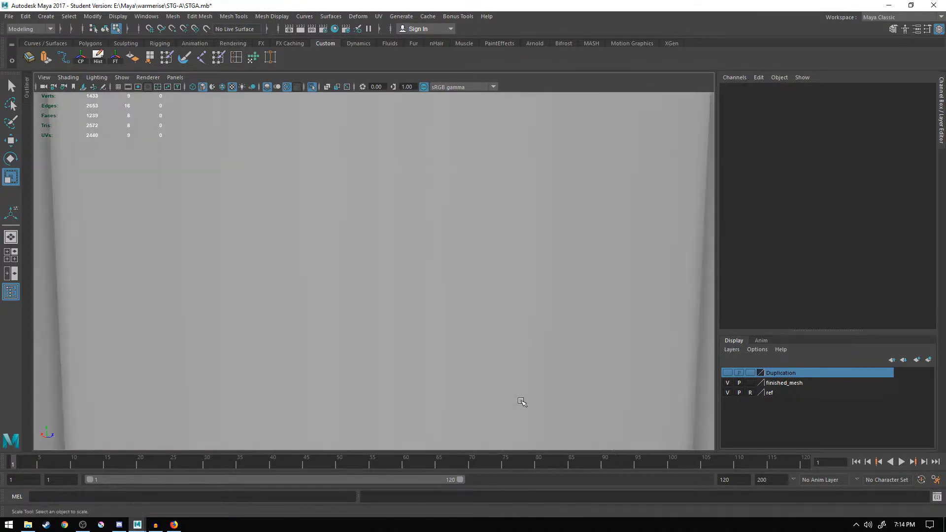
pyautogui.scroll(-5, 521, 401)
pyautogui.moveTo(346, 237); pyautogui.dragTo(446, 208, button='right')
pyautogui.click(385, 276)
pyautogui.press('f')
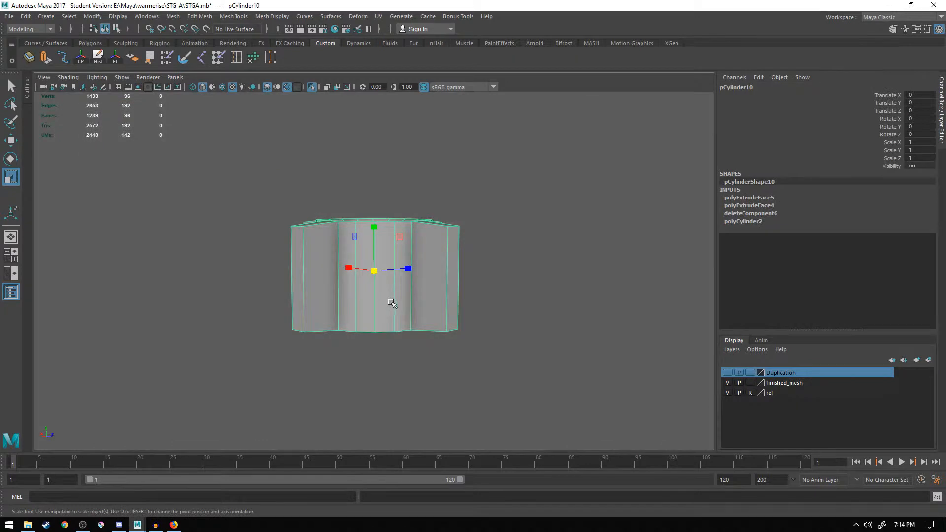
pyautogui.moveTo(372, 296); pyautogui.dragTo(330, 268, button='right')
pyautogui.moveTo(251, 274); pyautogui.dragTo(647, 354)
pyautogui.press('Delete')
# - Try to flatten the ring by scaling it along Y about its off-centre pivot
pyautogui.keyDown('alt'); pyautogui.moveTo(301, 297); pyautogui.dragTo(309, 309); pyautogui.keyUp('alt')
pyautogui.scroll(9, 374, 292)
pyautogui.scroll(-3, 385, 276)
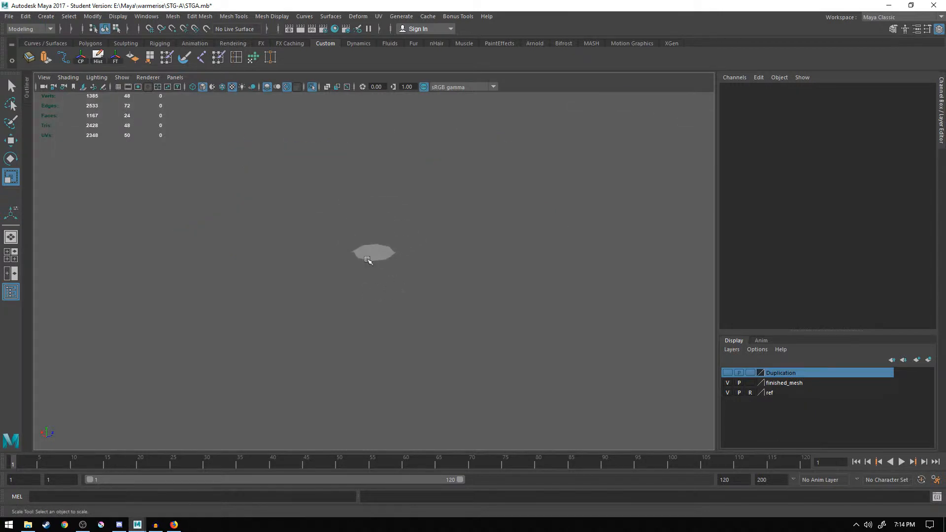
pyautogui.click(372, 263)
pyautogui.scroll(-3, 387, 275)
pyautogui.press('w')
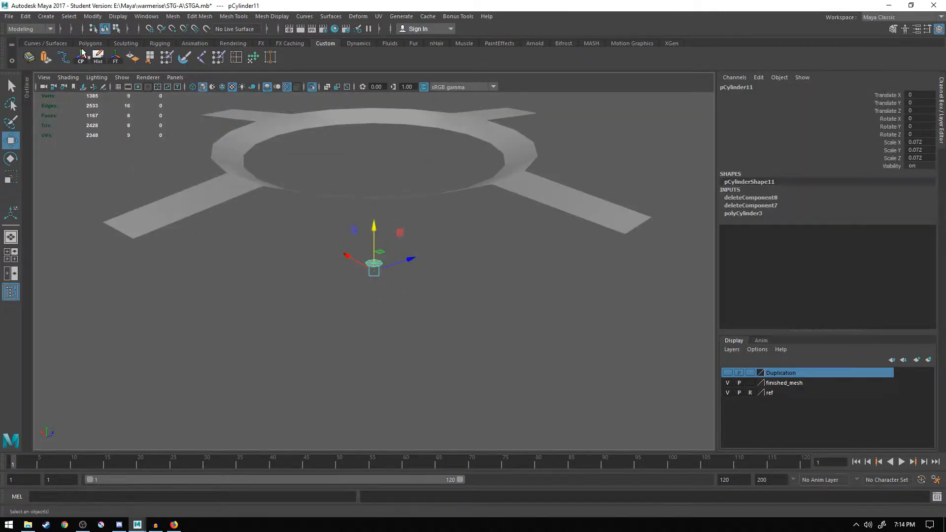
pyautogui.keyDown('alt'); pyautogui.moveTo(380, 163); pyautogui.dragTo(416, 156); pyautogui.keyUp('alt')
pyautogui.rightClick(395, 144)
pyautogui.click(394, 115)
pyautogui.moveTo(512, 161); pyautogui.dragTo(535, 144, button='right')
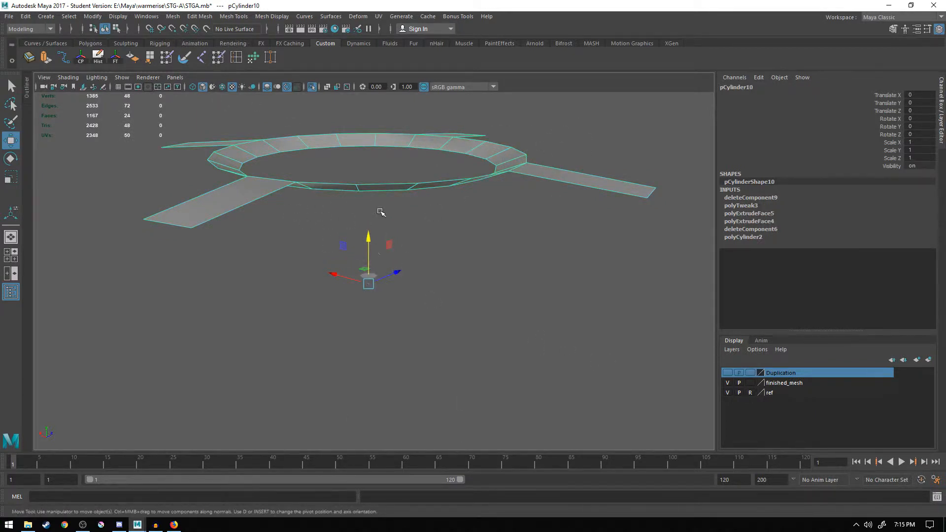
pyautogui.press('r')
pyautogui.moveTo(369, 238); pyautogui.dragTo(372, 345)
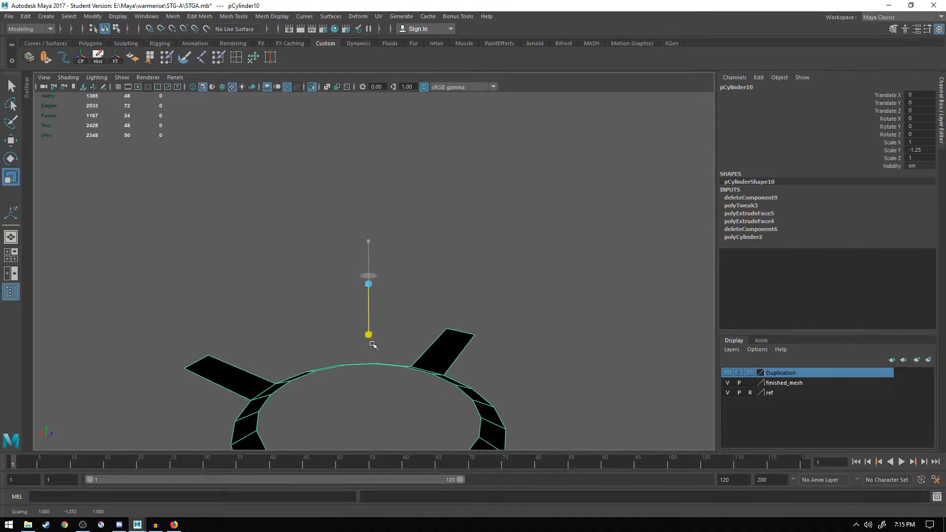
pyautogui.hotkey('ctrl', 'z')
# - Centre the pivot of the ring with its crosshair arms
pyautogui.click(538, 216)
pyautogui.click(512, 171)
pyautogui.click(82, 58)
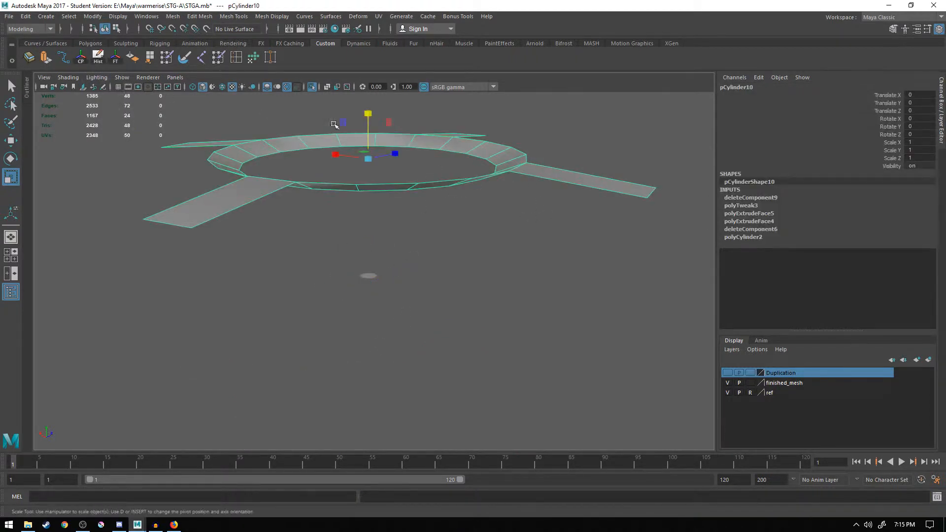
# - Flatten the ring and its arms by setting Scale Y to 0
pyautogui.moveTo(369, 115); pyautogui.dragTo(373, 206)
pyautogui.click(389, 214)
pyautogui.click(405, 193)
pyautogui.click(445, 211)
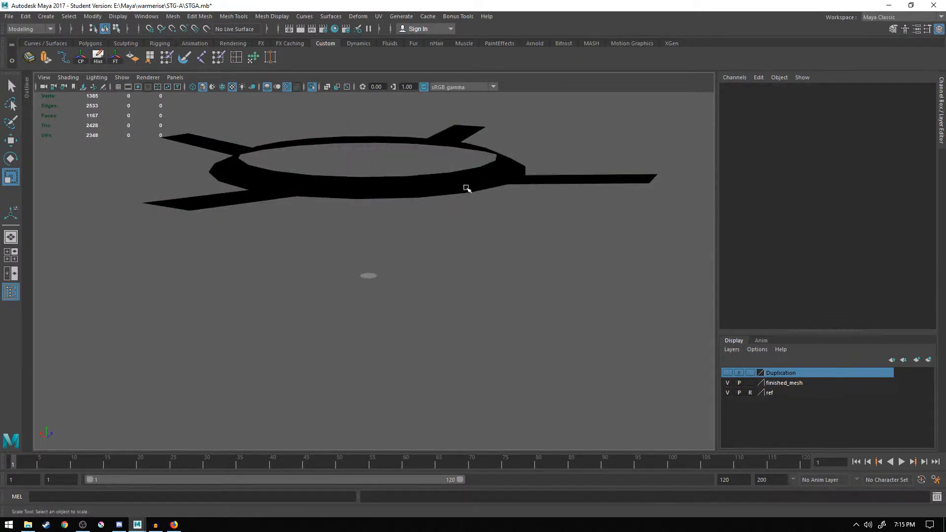
pyautogui.click(464, 188)
pyautogui.moveTo(366, 129); pyautogui.dragTo(372, 159)
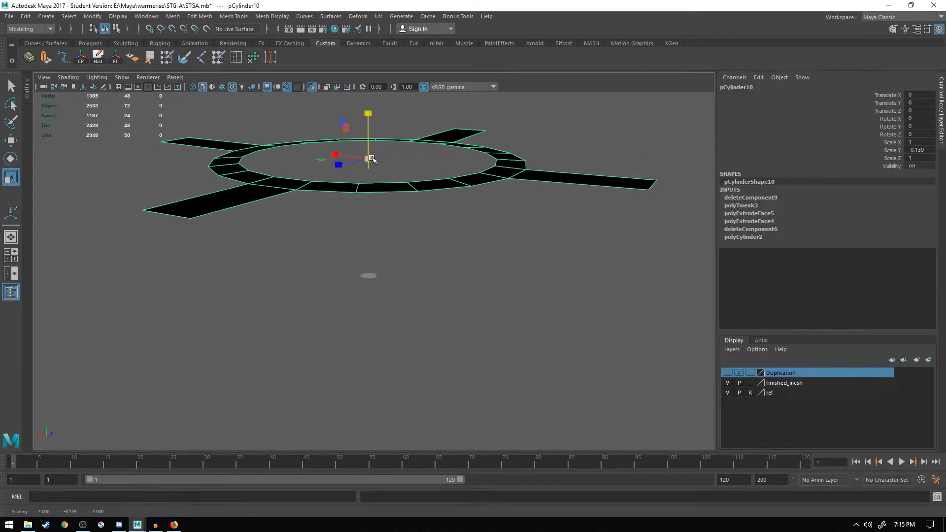
pyautogui.click(919, 150)
pyautogui.write('0')
pyautogui.press('Return')
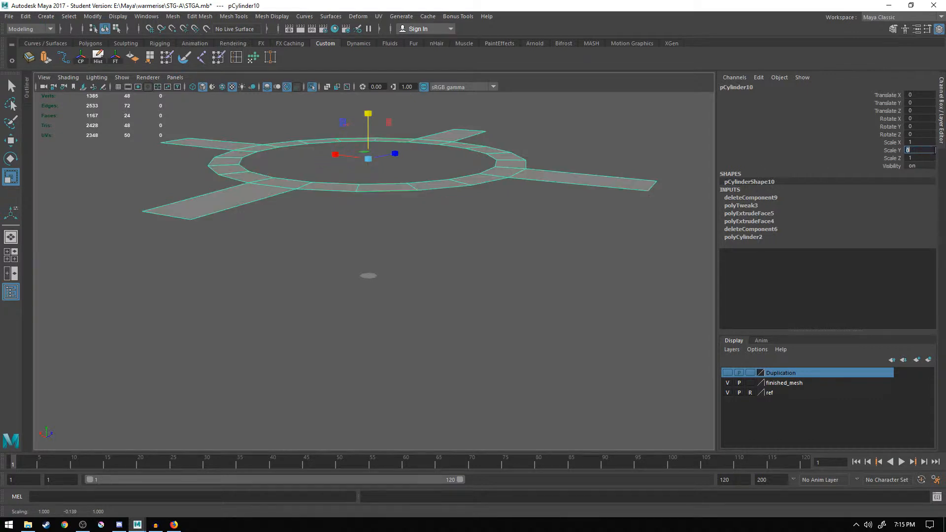
# - Move the centre dot up to the ring's height with vertex snapping, at a Translate Y of 0.972
pyautogui.moveTo(302, 212); pyautogui.dragTo(420, 303)
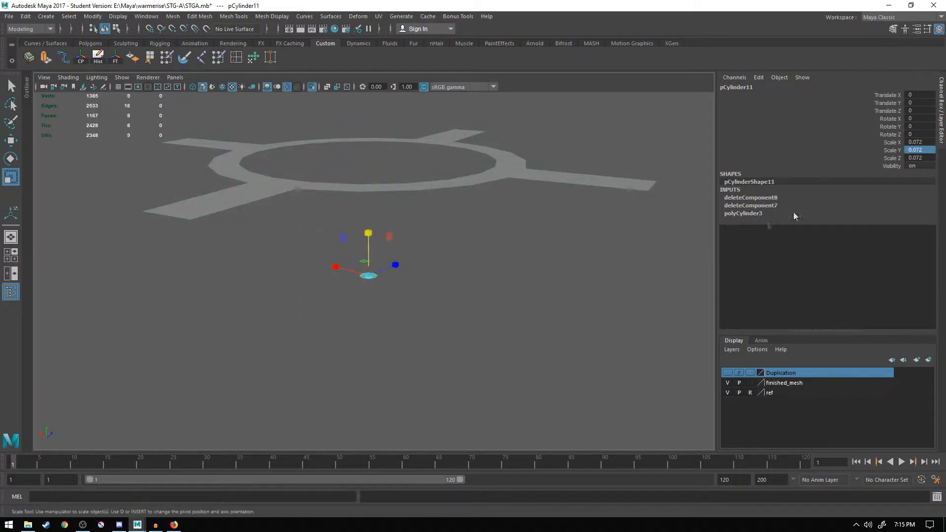
pyautogui.doubleClick(920, 142)
pyautogui.keyDown('alt'); pyautogui.moveTo(484, 226); pyautogui.dragTo(442, 261); pyautogui.keyUp('alt')
pyautogui.press('w')
pyautogui.press('v')
pyautogui.scroll(-2, 452, 228)
pyautogui.scroll(-2, 441, 276)
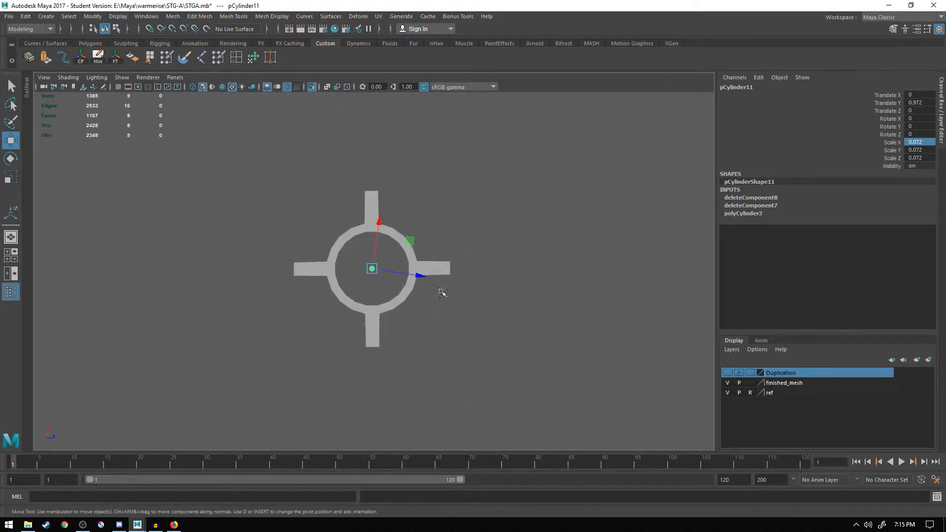
# - Combine the centre dot and the ring into one mesh
pyautogui.click(433, 292)
pyautogui.click(328, 250)
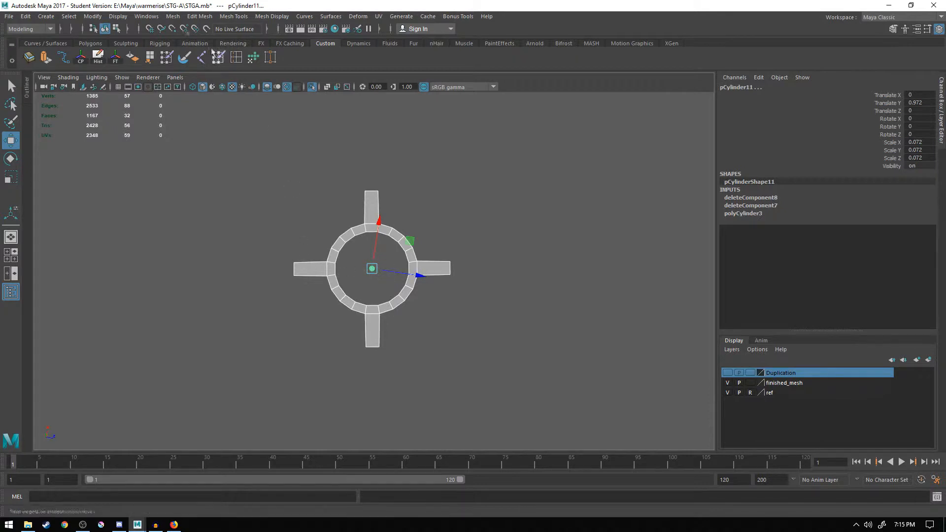
pyautogui.click(174, 17)
pyautogui.click(192, 51)
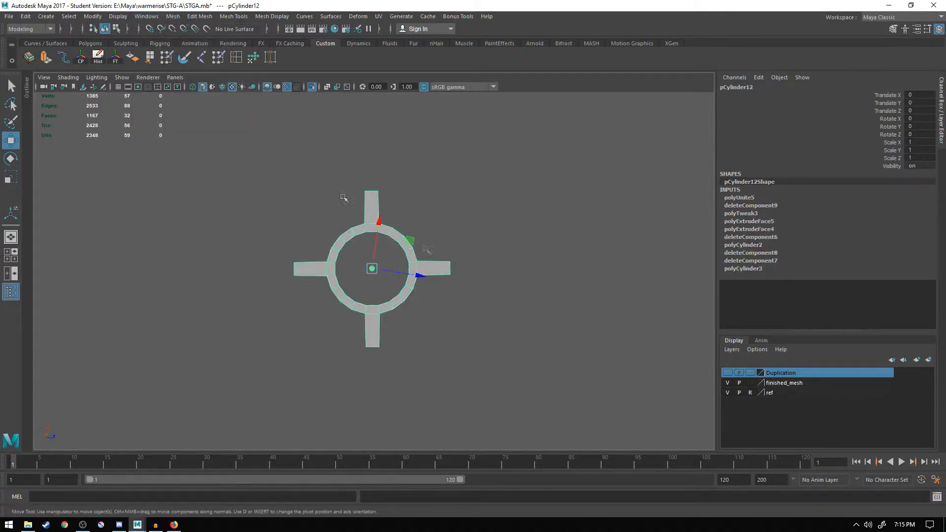
# - Try to rotate the combined reticle freely about its centre
pyautogui.scroll(-3, 492, 289)
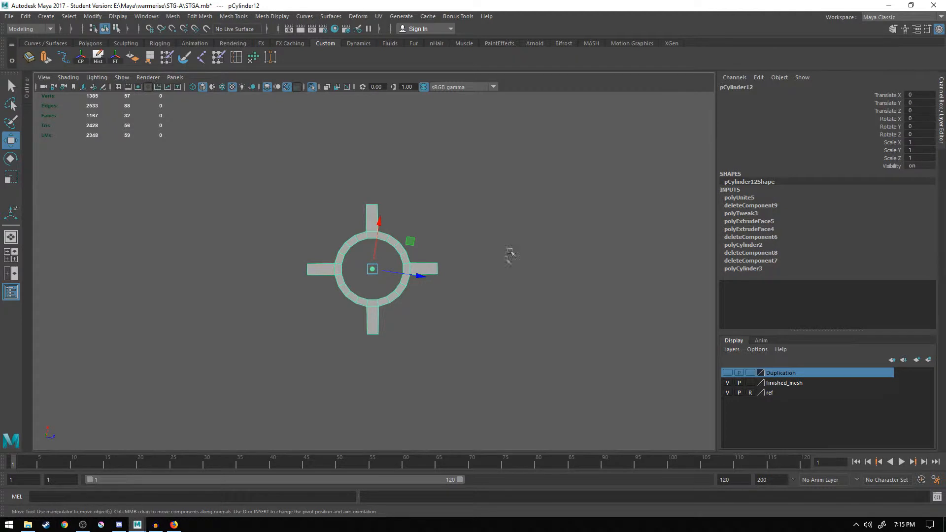
pyautogui.scroll(-3, 507, 257)
pyautogui.scroll(-3, 454, 277)
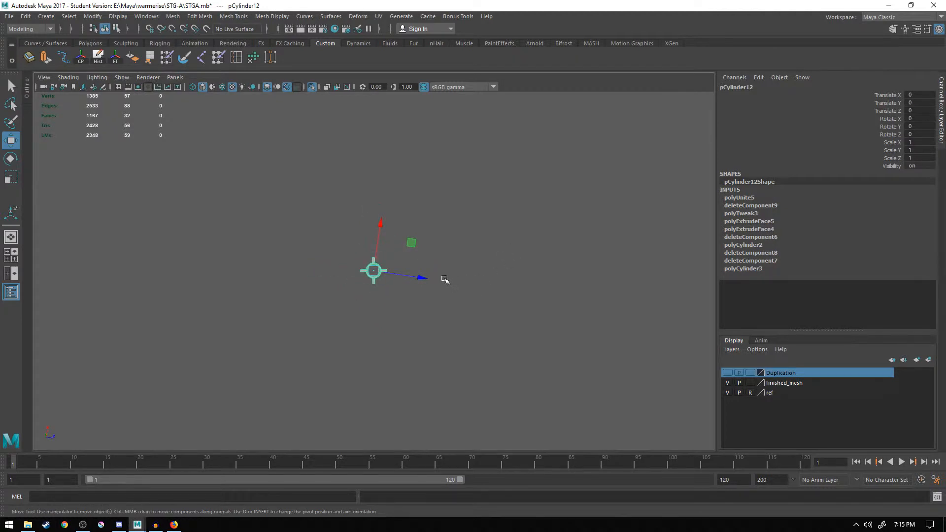
pyautogui.scroll(5, 411, 249)
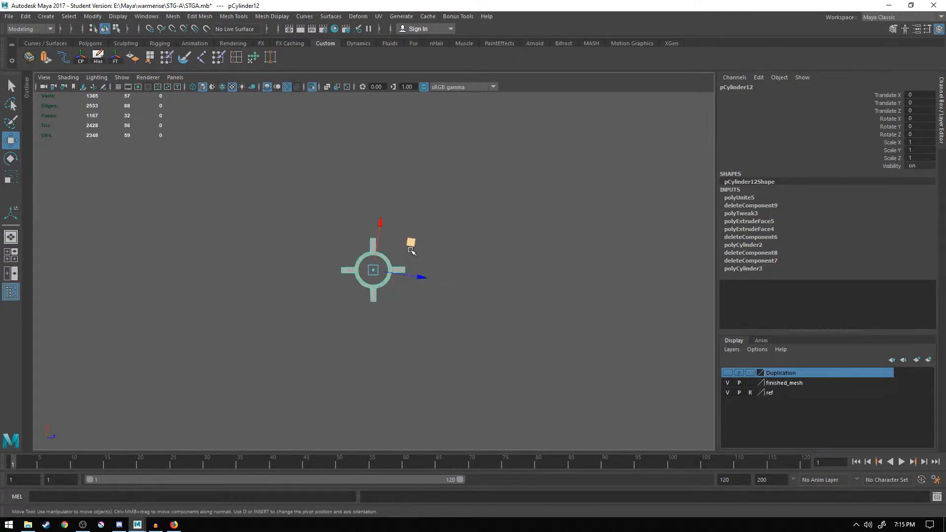
pyautogui.press('e')
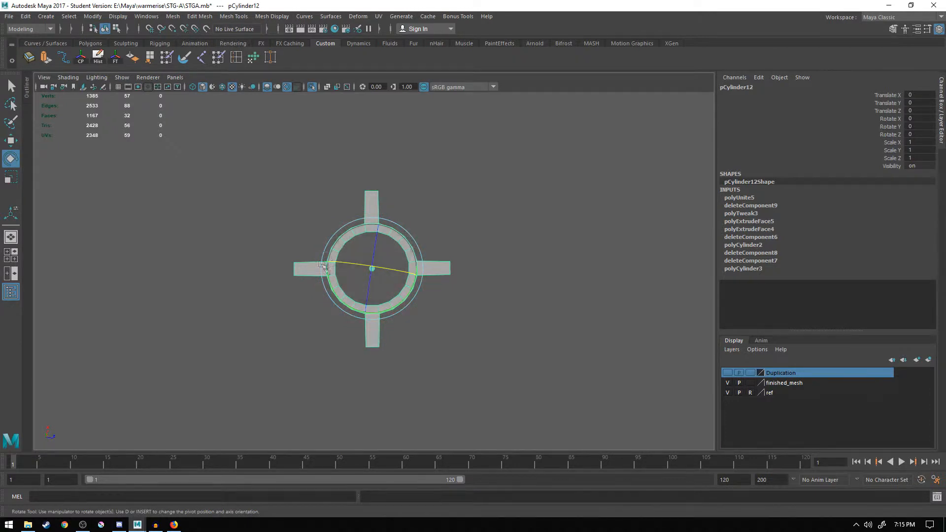
pyautogui.moveTo(337, 242)
pyautogui.mouseDown()
pyautogui.moveTo(334, 249)
pyautogui.moveTo(348, 248)
pyautogui.mouseUp()
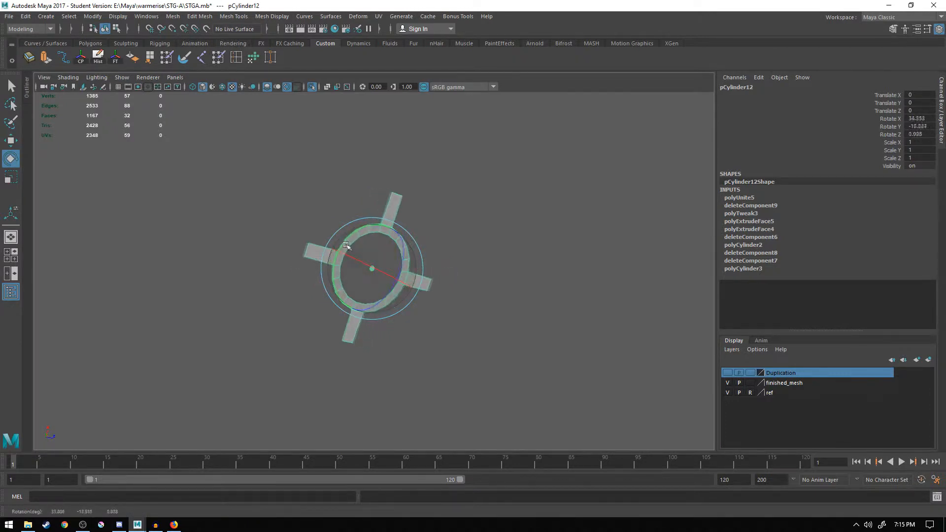
pyautogui.hotkey('ctrl', 'z')
pyautogui.moveTo(340, 303); pyautogui.dragTo(401, 311)
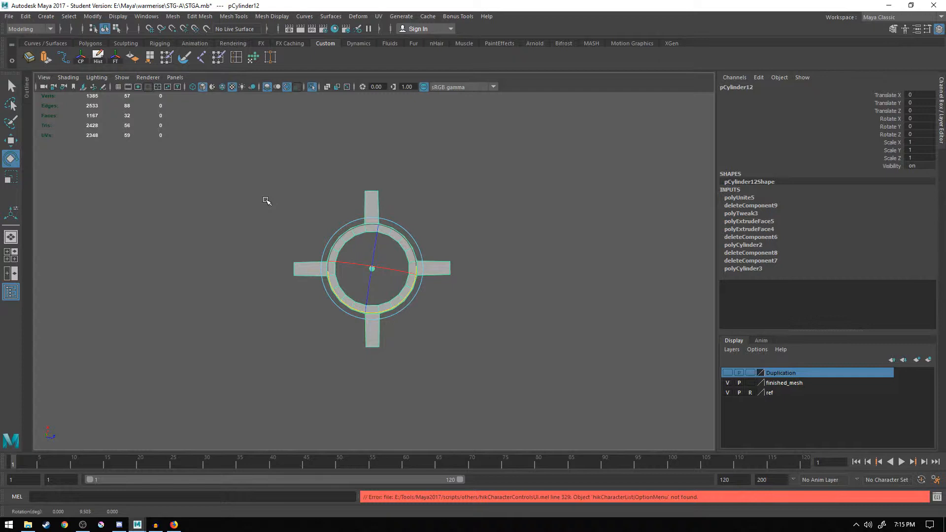
# - Enlarge the transform manipulator and activate the Move tool
pyautogui.press('=')
pyautogui.press('w')
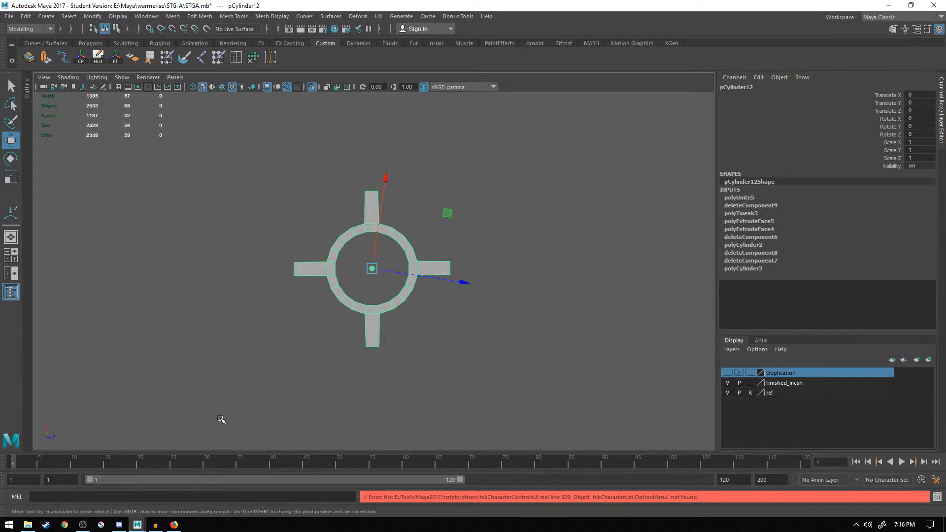
# - Switch to the Windows Calculator, compute 360/20 for the ring's segment angle, and return to Maya
pyautogui.press('super')
pyautogui.write('calc')
pyautogui.press('Return')
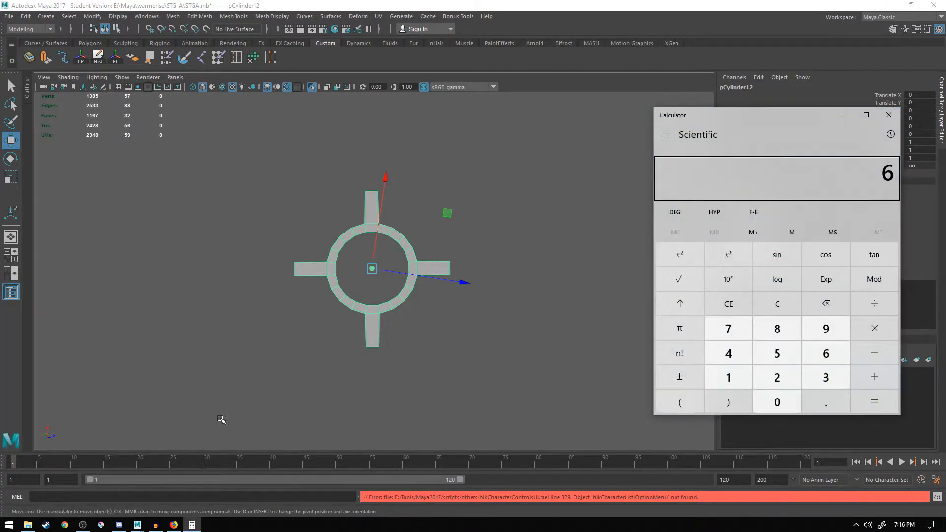
pyautogui.write('360/20')
pyautogui.press('Return')
pyautogui.hotkey('alt', 'Tab')
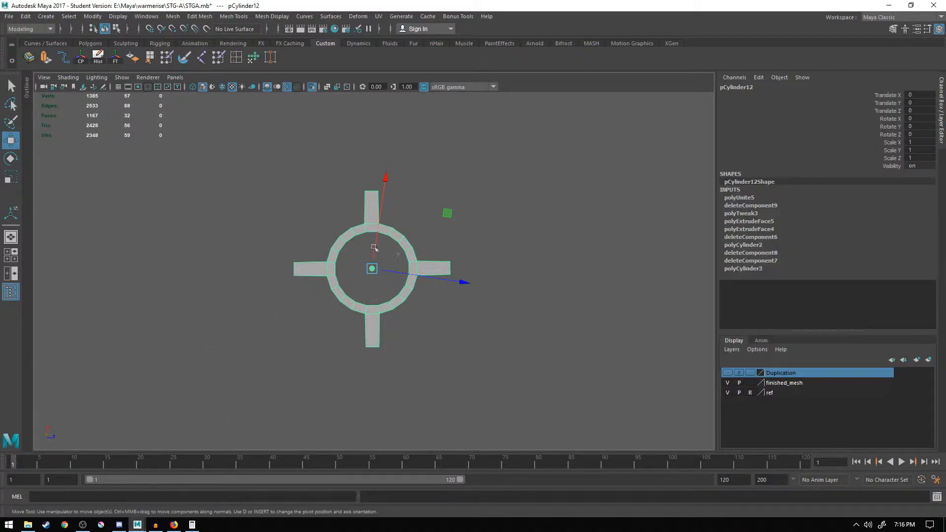
# - Rotate the combined reticle by setting its Rotate Y to -18
pyautogui.press('e')
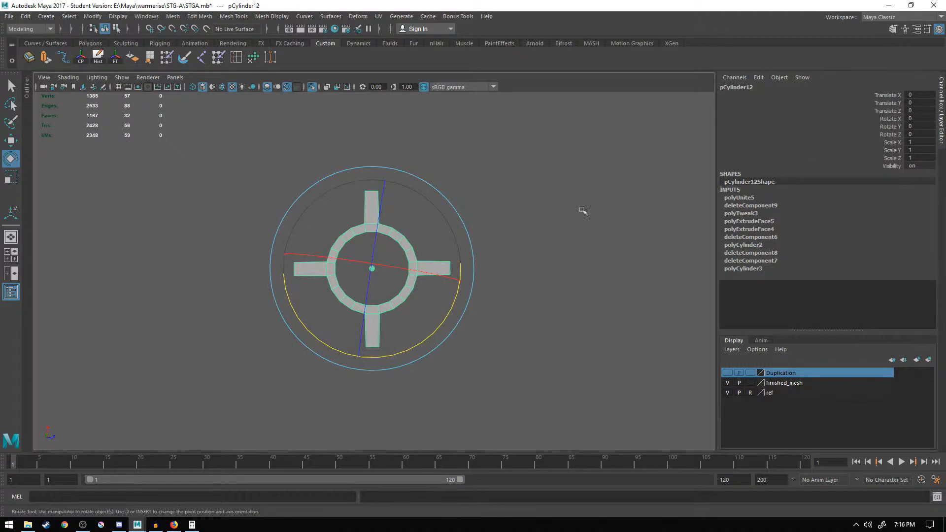
pyautogui.moveTo(457, 321); pyautogui.dragTo(440, 332)
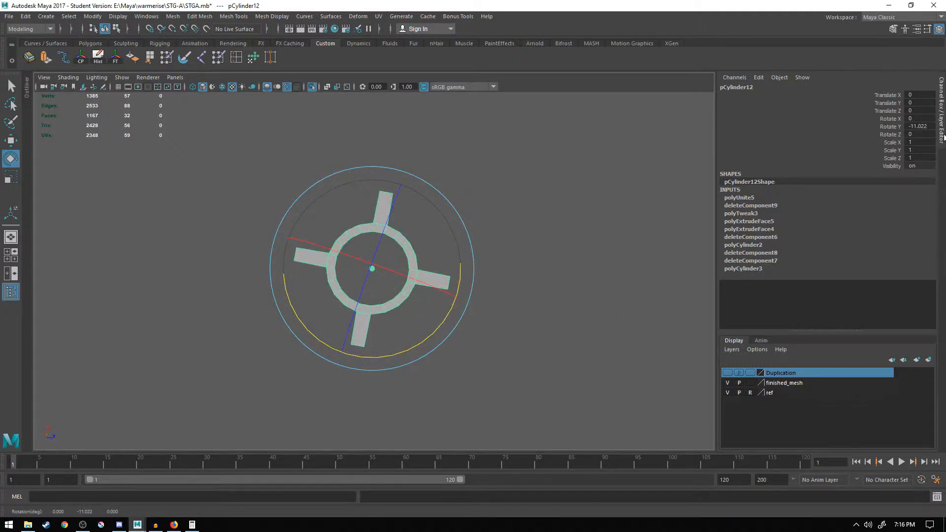
pyautogui.click(920, 127)
pyautogui.write('0')
pyautogui.press('Return')
pyautogui.write('18')
pyautogui.press('Return')
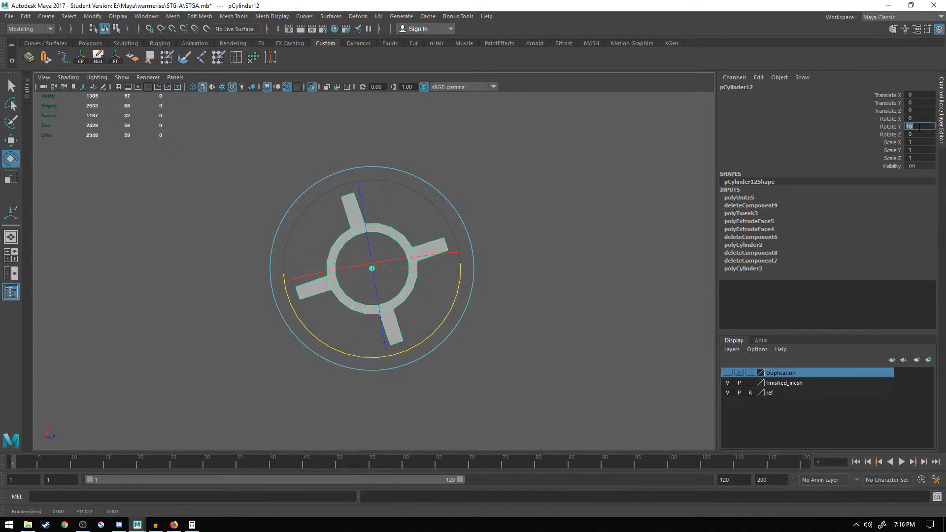
pyautogui.write('-18')
pyautogui.press('Return')
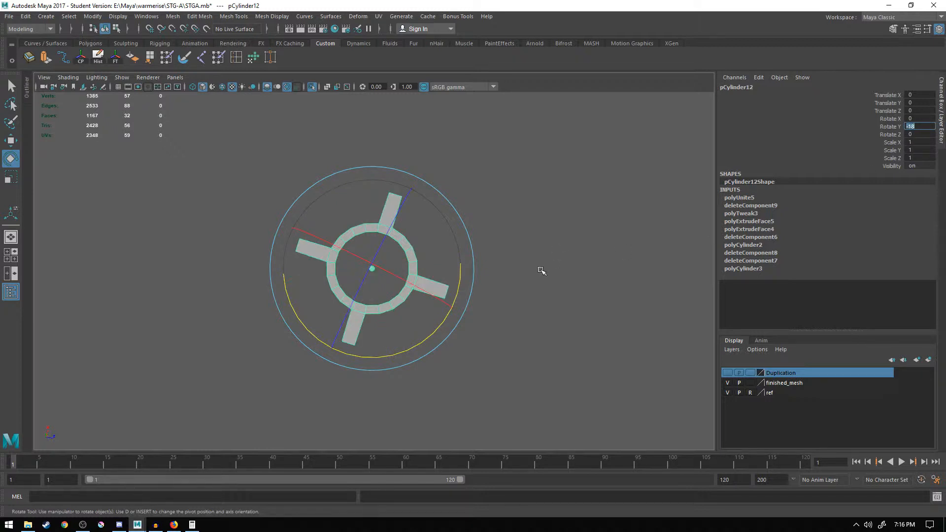
# - Set the Move tool's axis orientation to World
pyautogui.click(522, 237)
pyautogui.press('w')
pyautogui.click(444, 286)
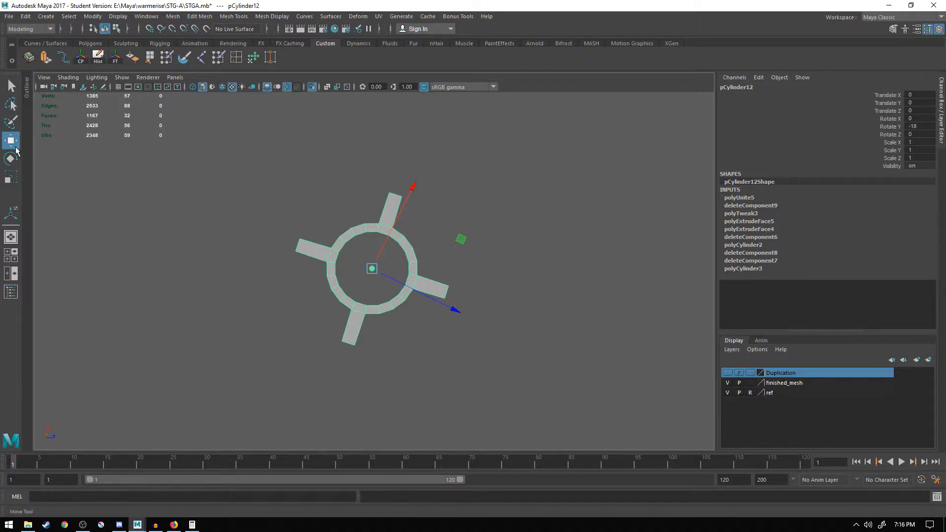
pyautogui.click(27, 94)
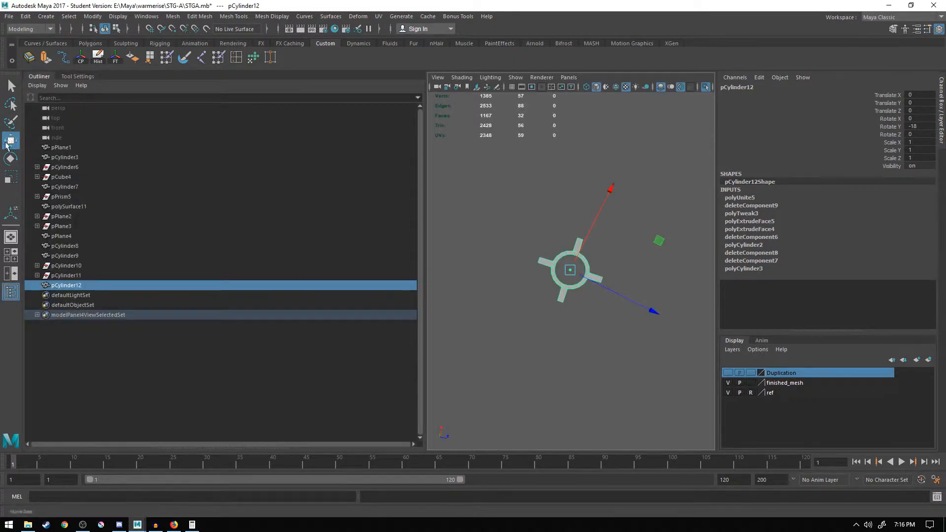
pyautogui.click(77, 76)
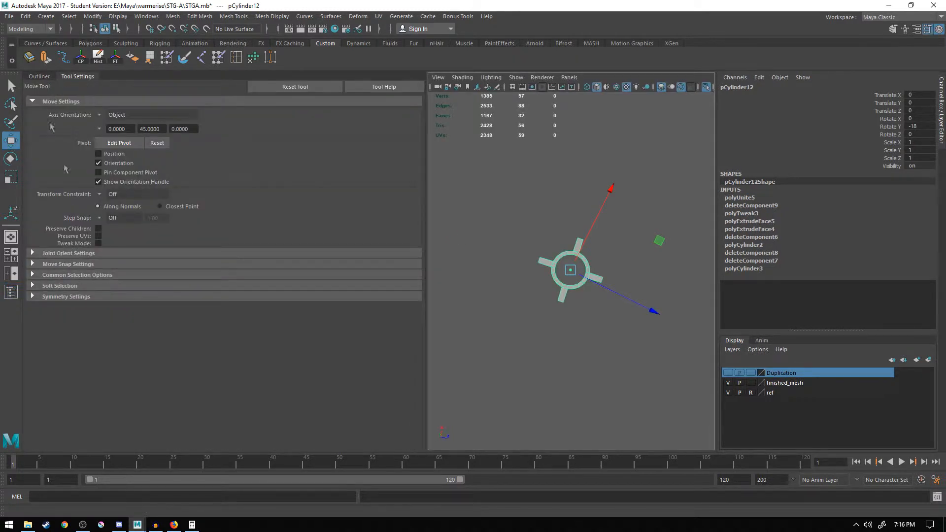
pyautogui.click(115, 116)
pyautogui.click(122, 129)
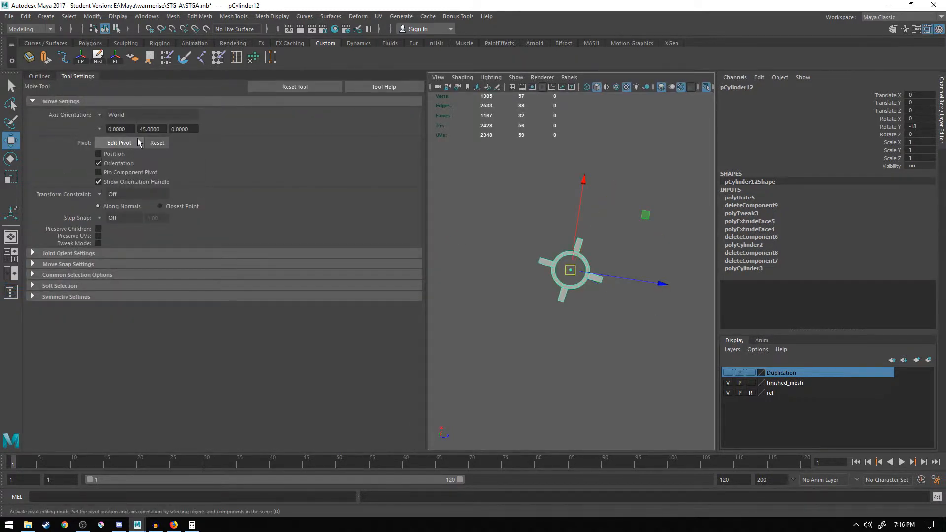
pyautogui.click(74, 77)
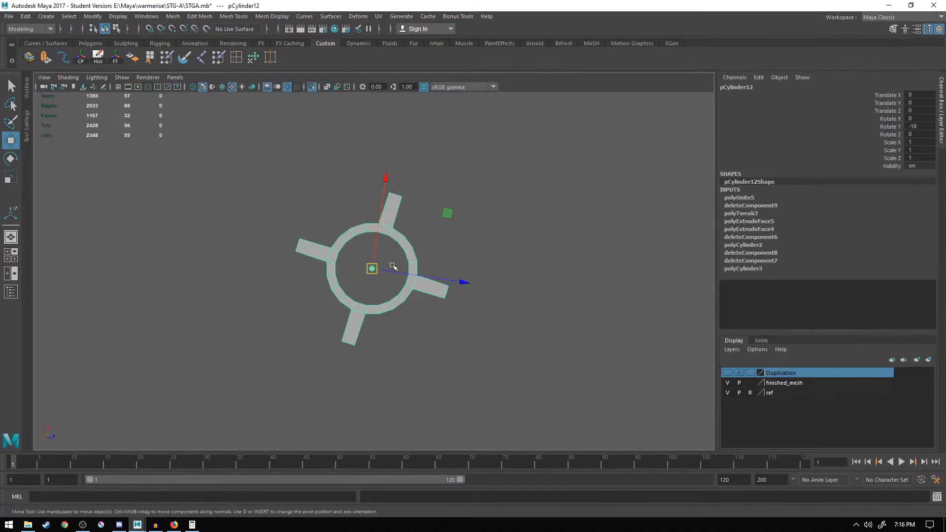
# - Adjust the reticle's Rotate Y to -11 and activate the Move tool
pyautogui.click(894, 127)
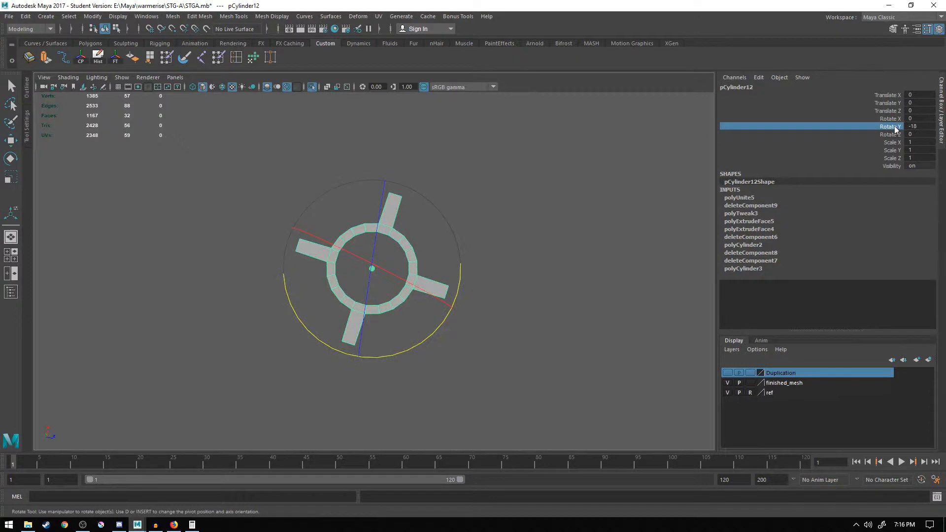
pyautogui.moveTo(913, 126)
pyautogui.mouseDown(button='middle')
pyautogui.moveTo(895, 126)
pyautogui.moveTo(903, 126)
pyautogui.mouseUp(button='middle')
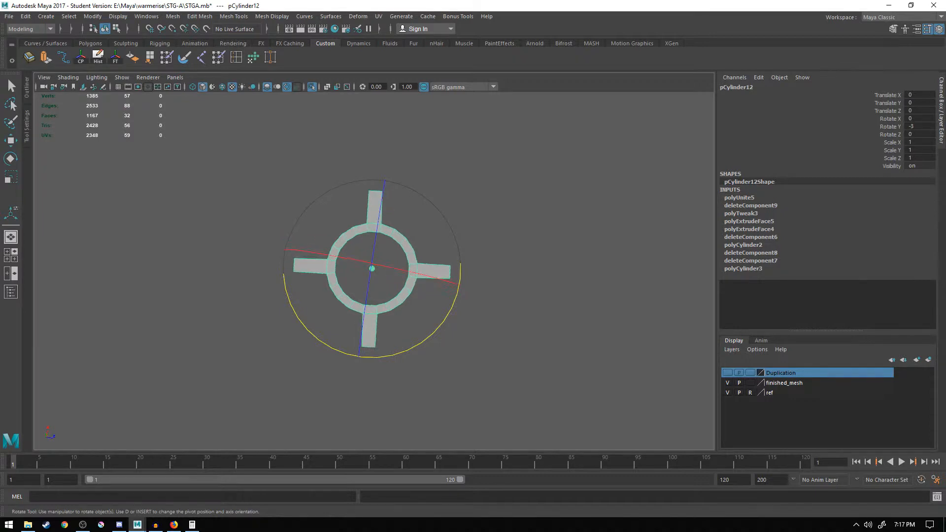
pyautogui.moveTo(904, 127); pyautogui.dragTo(900, 126, button='middle')
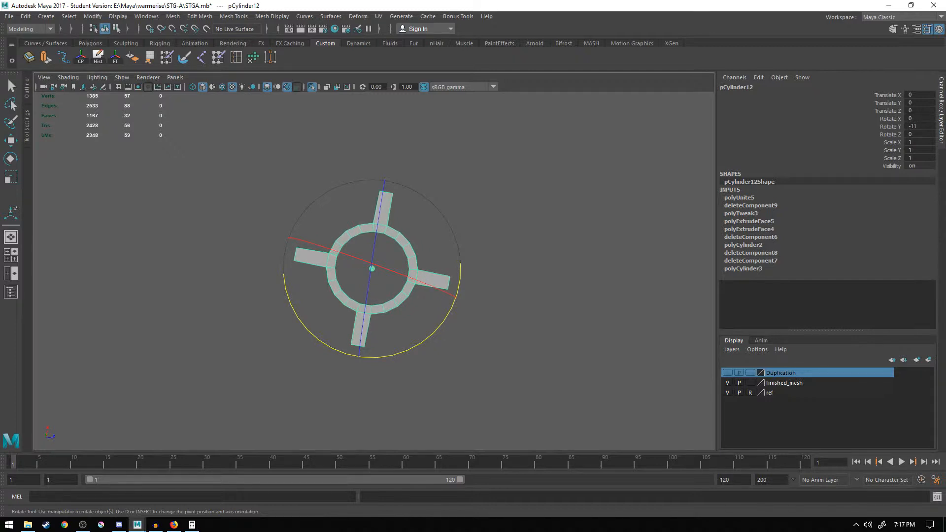
pyautogui.click(493, 240)
pyautogui.click(369, 231)
pyautogui.press('w')
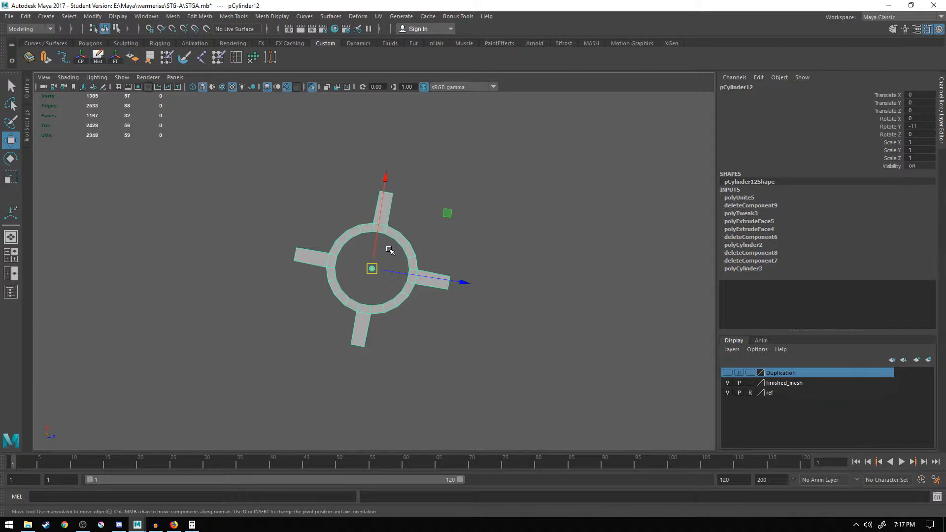
# - Turn off isolation to show the whole rifle and move the reticle into the sight housing's opening
pyautogui.moveTo(455, 315)
pyautogui.keyDown('alt'); pyautogui.mouseDown()
pyautogui.moveTo(467, 226)
pyautogui.moveTo(454, 233)
pyautogui.moveTo(458, 221)
pyautogui.mouseUp(); pyautogui.keyUp('alt')
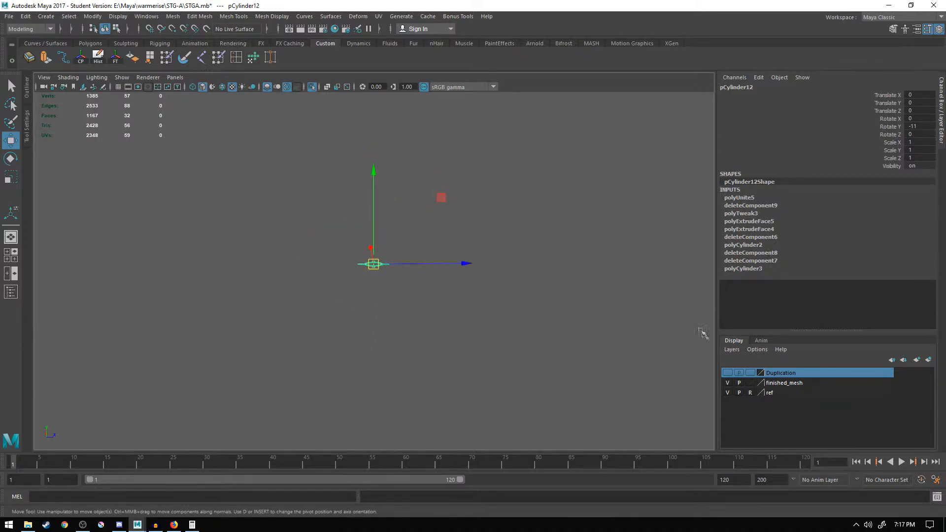
pyautogui.click(311, 86)
pyautogui.scroll(5, 419, 232)
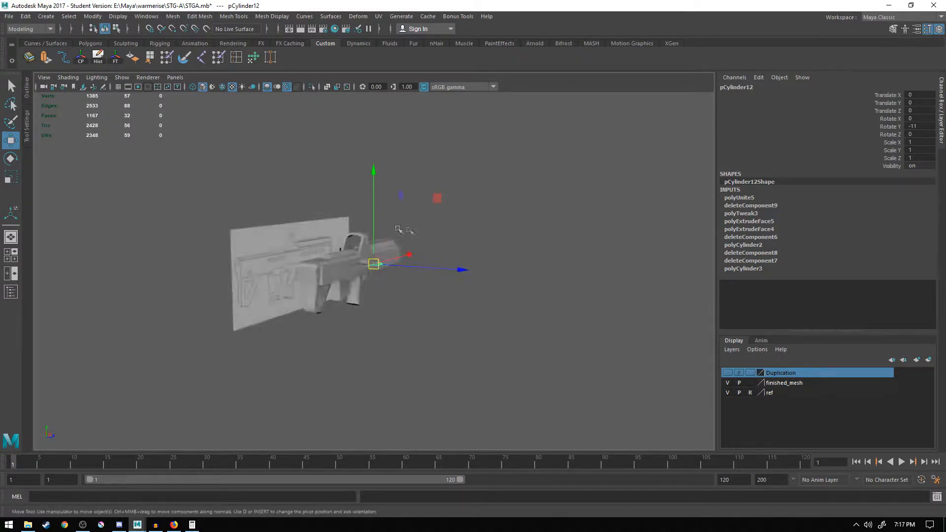
pyautogui.keyDown('alt'); pyautogui.moveTo(422, 231); pyautogui.dragTo(473, 175); pyautogui.keyUp('alt')
pyautogui.press('e')
pyautogui.moveTo(400, 172); pyautogui.dragTo(399, 192)
pyautogui.hotkey('ctrl', 'z')
pyautogui.keyDown('alt'); pyautogui.moveTo(377, 158); pyautogui.dragTo(355, 147, button='middle'); pyautogui.keyUp('alt')
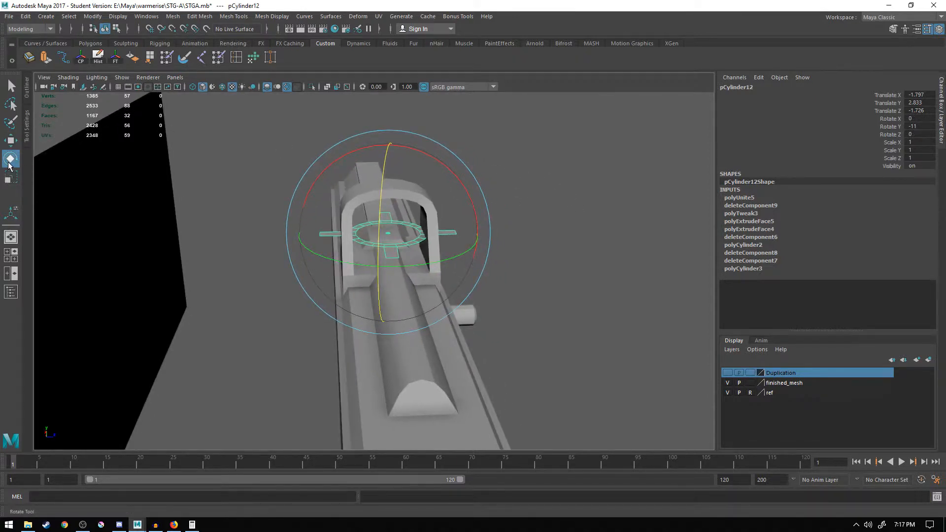
# - Freeze the reticle's transforms and stand it upright by setting its Rotate Z to 90
pyautogui.click(116, 59)
pyautogui.moveTo(387, 235); pyautogui.dragTo(422, 249)
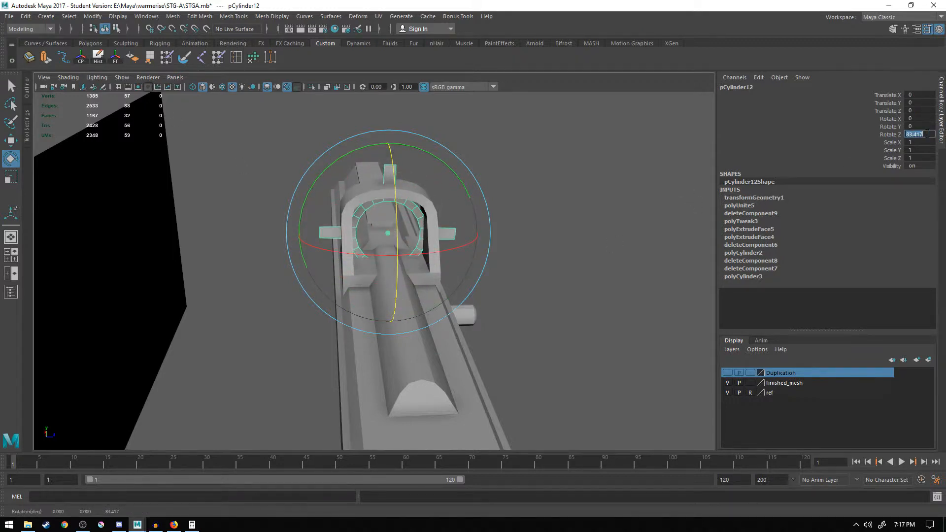
pyautogui.press('Return')
# - Scale the reticle uniformly to 0.217 and raise it to Translate Y 0.381 inside the sight frame
pyautogui.keyDown('alt'); pyautogui.moveTo(621, 182); pyautogui.dragTo(457, 223); pyautogui.keyUp('alt')
pyautogui.scroll(5, 457, 224)
pyautogui.press('r')
pyautogui.keyDown('alt'); pyautogui.moveTo(382, 160); pyautogui.dragTo(471, 271, button='middle'); pyautogui.keyUp('alt')
pyautogui.moveTo(421, 262); pyautogui.dragTo(315, 274)
pyautogui.press('w')
pyautogui.moveTo(476, 157); pyautogui.dragTo(476, 128)
pyautogui.keyDown('alt'); pyautogui.moveTo(527, 174); pyautogui.dragTo(493, 213); pyautogui.keyUp('alt')
# - In the orthographic view along the barrel, level the crosshair by rotating the reticle to about 1.7 in Rotate Y
pyautogui.press('r')
pyautogui.press('e')
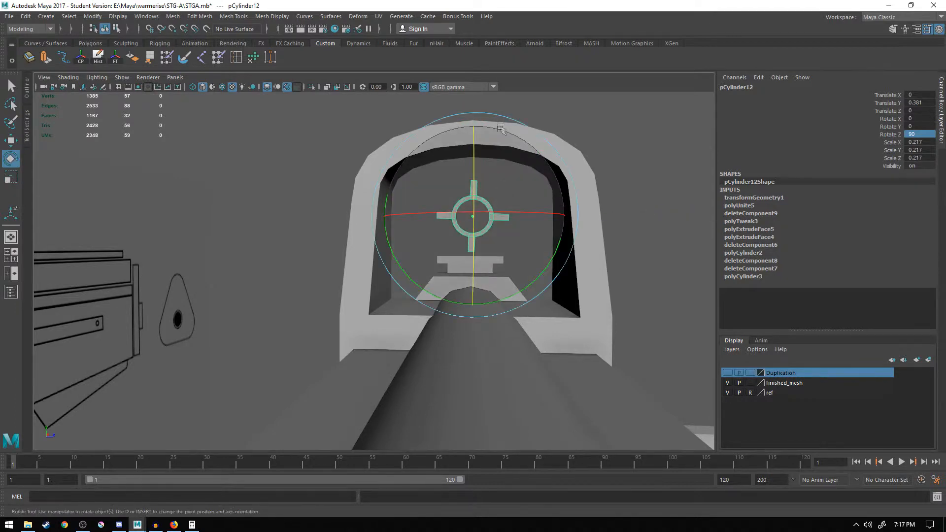
pyautogui.keyDown('alt'); pyautogui.moveTo(482, 143); pyautogui.dragTo(462, 302); pyautogui.keyUp('alt')
pyautogui.keyDown('alt'); pyautogui.moveTo(547, 255); pyautogui.dragTo(274, 262, button='middle'); pyautogui.keyUp('alt')
pyautogui.press('space')
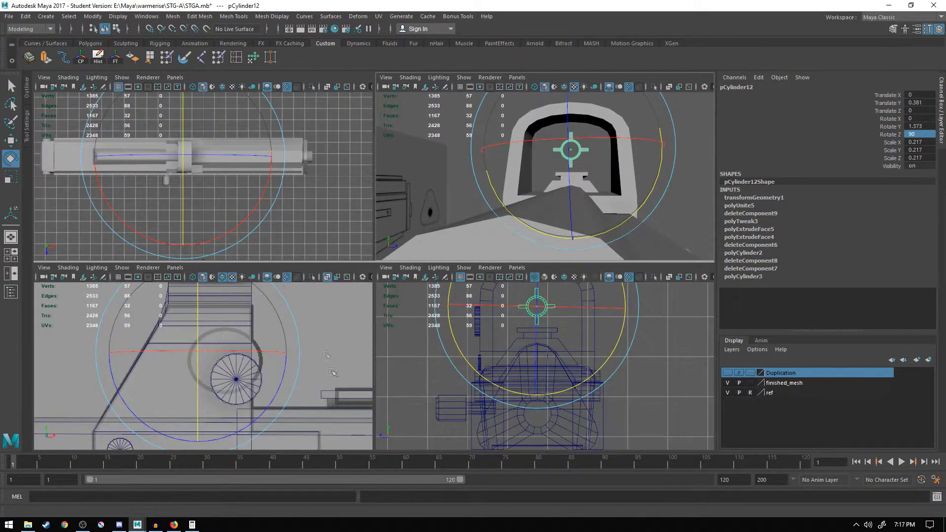
pyautogui.press('space')
pyautogui.keyDown('alt'); pyautogui.moveTo(365, 198); pyautogui.dragTo(380, 217, button='middle'); pyautogui.keyUp('alt')
pyautogui.moveTo(393, 258); pyautogui.dragTo(392, 257)
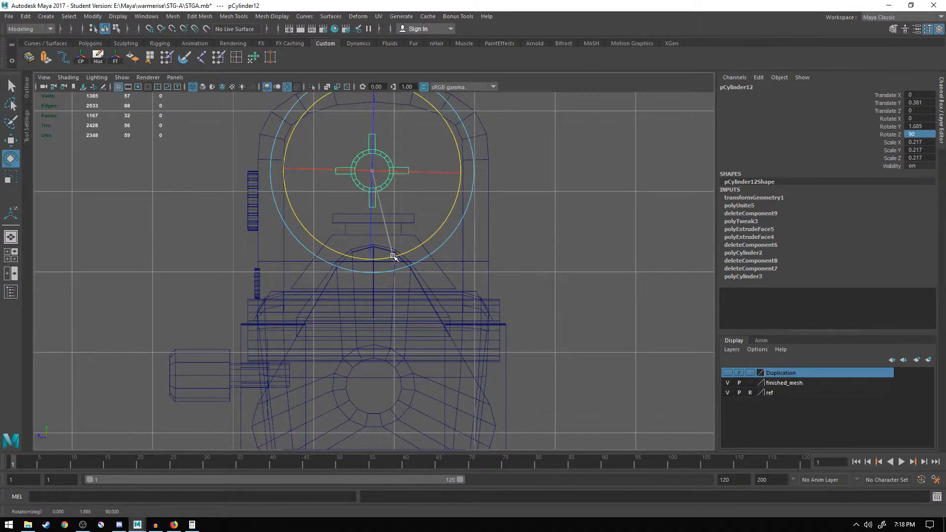
pyautogui.moveTo(393, 256); pyautogui.dragTo(393, 256)
# - Freeze the reticle's transforms and centre it in the sight opening at Translate Y 0.13 and Translate Z -0.019
pyautogui.keyDown('alt'); pyautogui.moveTo(392, 186); pyautogui.dragTo(415, 297, button='middle'); pyautogui.keyUp('alt')
pyautogui.scroll(2, 392, 240)
pyautogui.press('r')
pyautogui.click(116, 57)
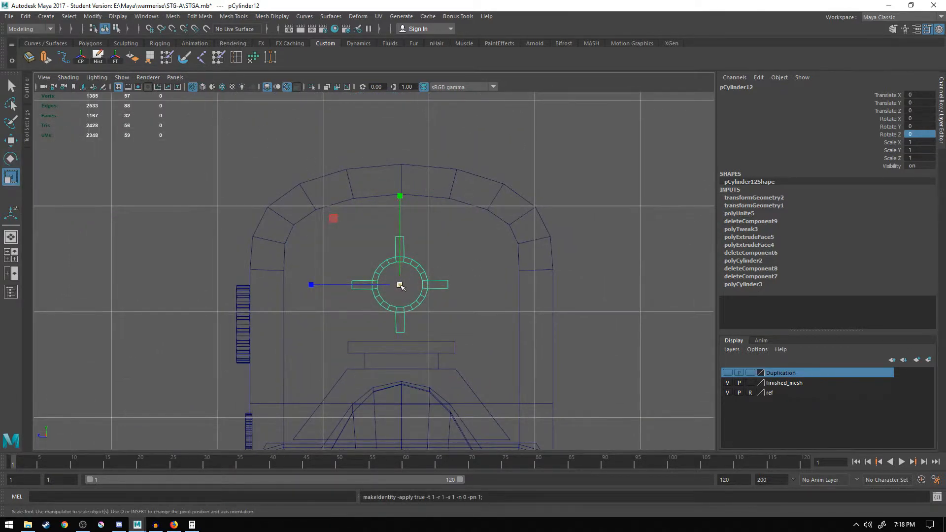
pyautogui.press('w')
pyautogui.moveTo(333, 217); pyautogui.dragTo(335, 204, button='middle')
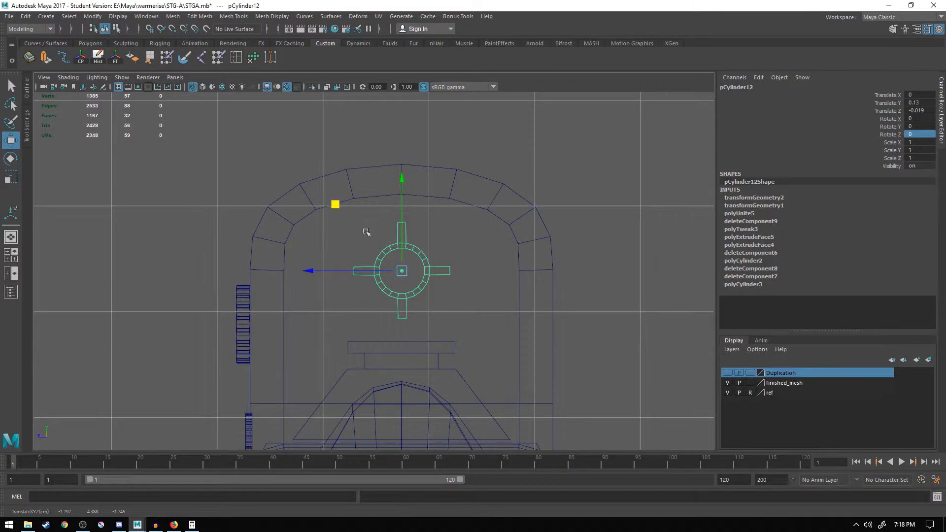
# - Scale the reticle down to 0.848 in Y and Z within its plane
pyautogui.scroll(-5, 499, 313)
pyautogui.press('r')
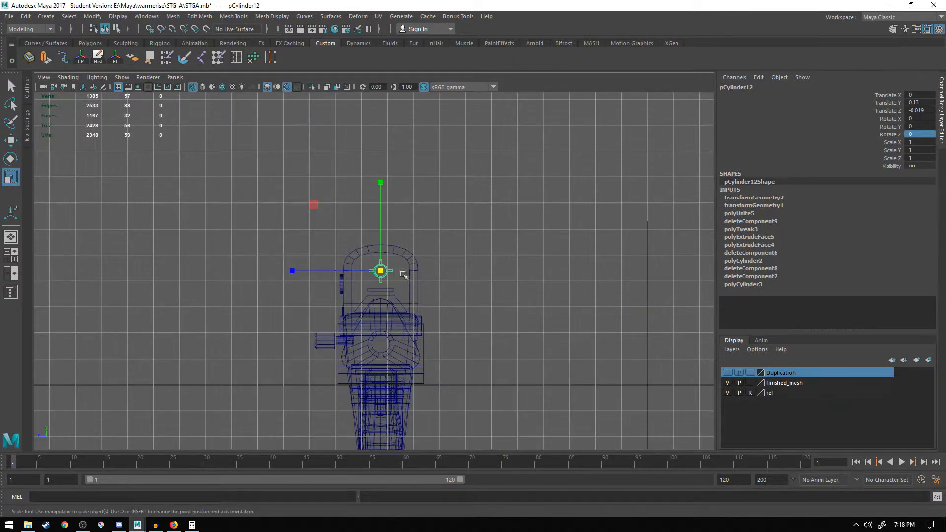
pyautogui.scroll(8, 403, 275)
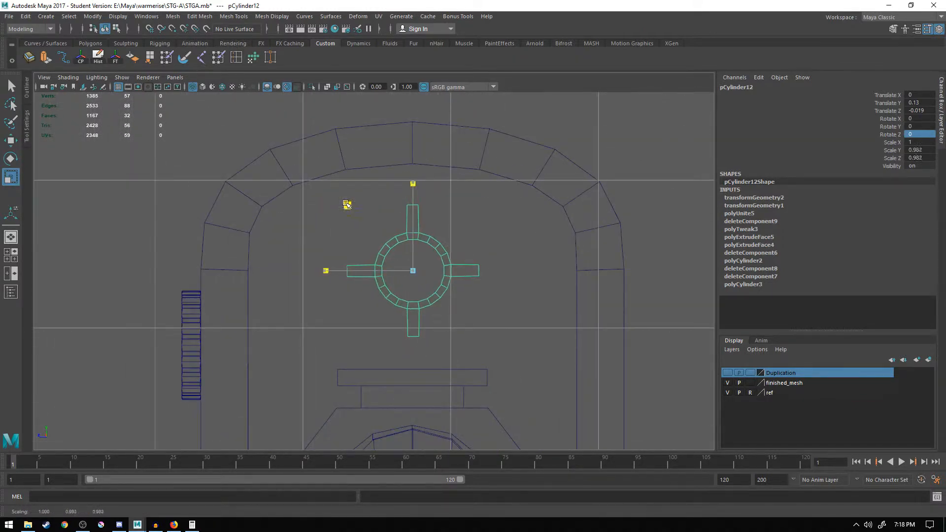
pyautogui.moveTo(350, 205); pyautogui.dragTo(352, 207)
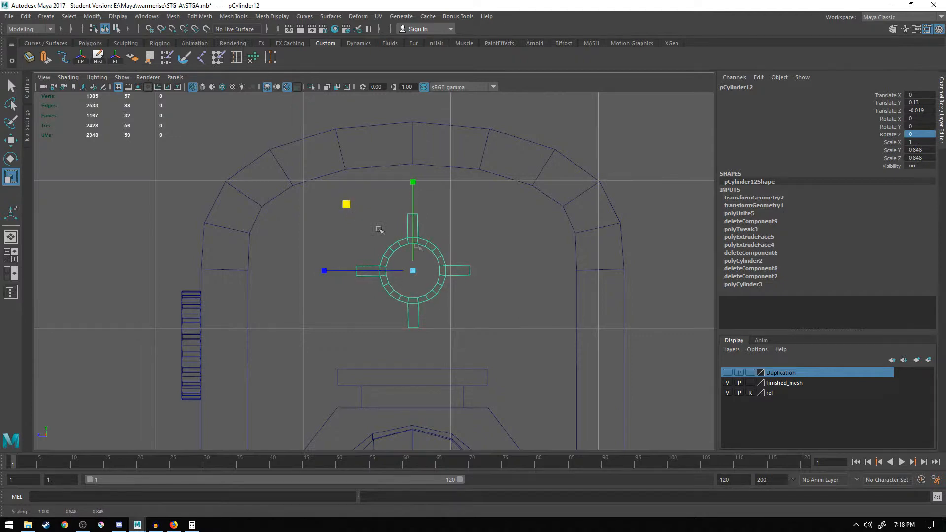
# - Examine the reticle's size and centring through the sight from behind the rifle in the perspective view
pyautogui.press('space')
pyautogui.press('space')
pyautogui.scroll(-5, 534, 209)
pyautogui.keyDown('alt'); pyautogui.moveTo(534, 209); pyautogui.dragTo(499, 232); pyautogui.keyUp('alt')
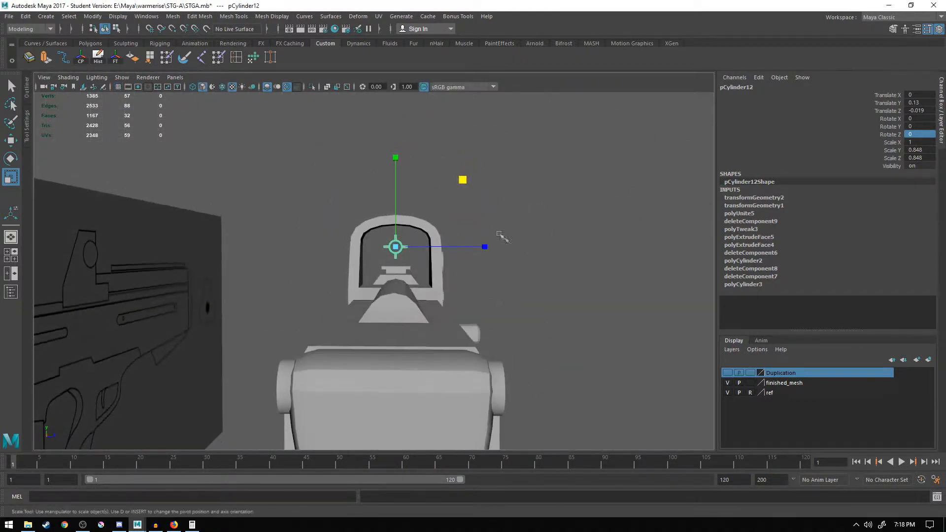
pyautogui.click(564, 321)
pyautogui.keyDown('alt'); pyautogui.moveTo(564, 321); pyautogui.dragTo(538, 245); pyautogui.keyUp('alt')
pyautogui.scroll(-6, 501, 262)
pyautogui.scroll(5, 497, 207)
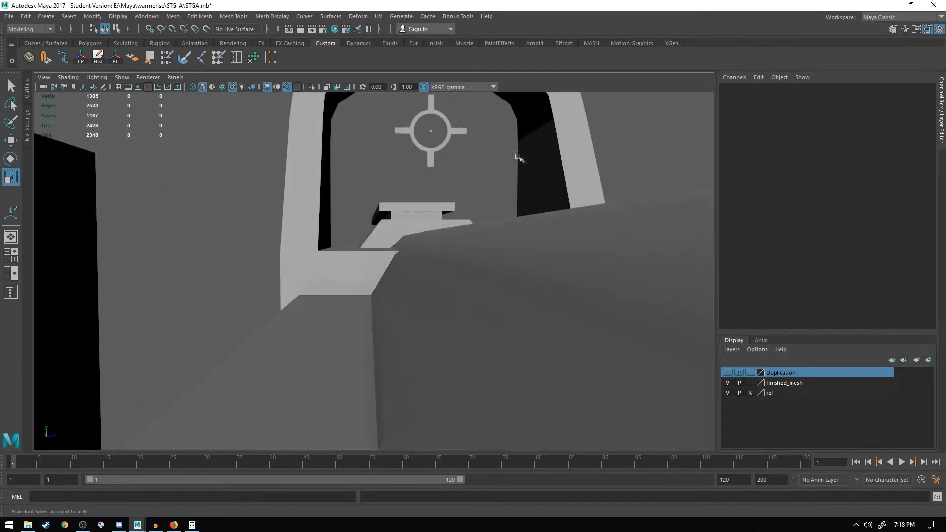
pyautogui.keyDown('alt'); pyautogui.moveTo(523, 160); pyautogui.dragTo(480, 247, button='middle'); pyautogui.keyUp('alt')
pyautogui.click(414, 233)
pyautogui.scroll(5, 452, 247)
pyautogui.moveTo(505, 223)
pyautogui.keyDown('alt'); pyautogui.mouseDown(button='right')
pyautogui.moveTo(543, 266)
pyautogui.moveTo(507, 223)
pyautogui.mouseUp(button='right'); pyautogui.keyUp('alt')
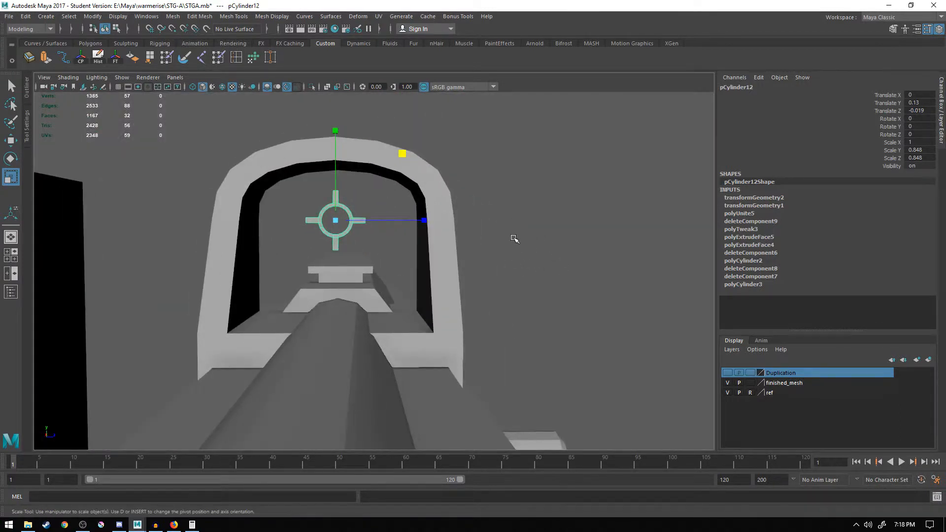
pyautogui.click(316, 230)
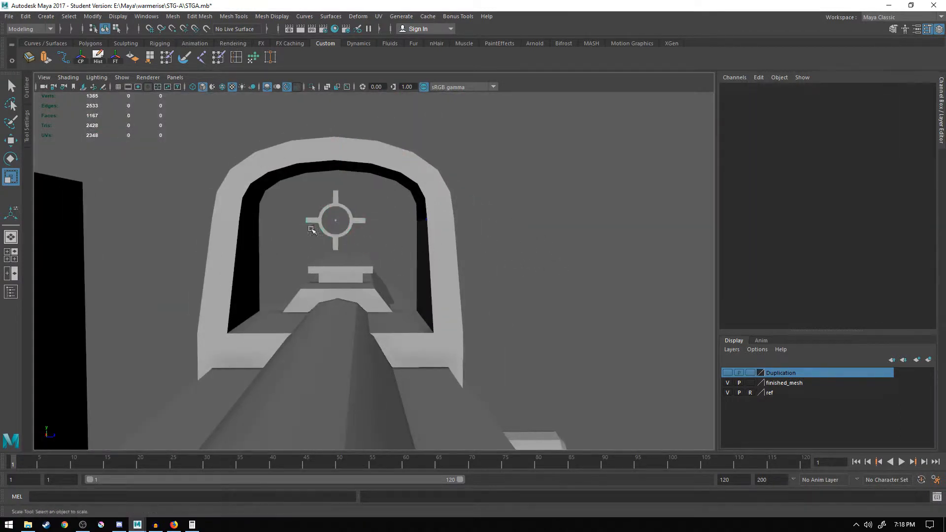
pyautogui.scroll(5, 327, 213)
pyautogui.keyDown('alt'); pyautogui.moveTo(327, 207); pyautogui.dragTo(451, 230, button='middle'); pyautogui.keyUp('alt')
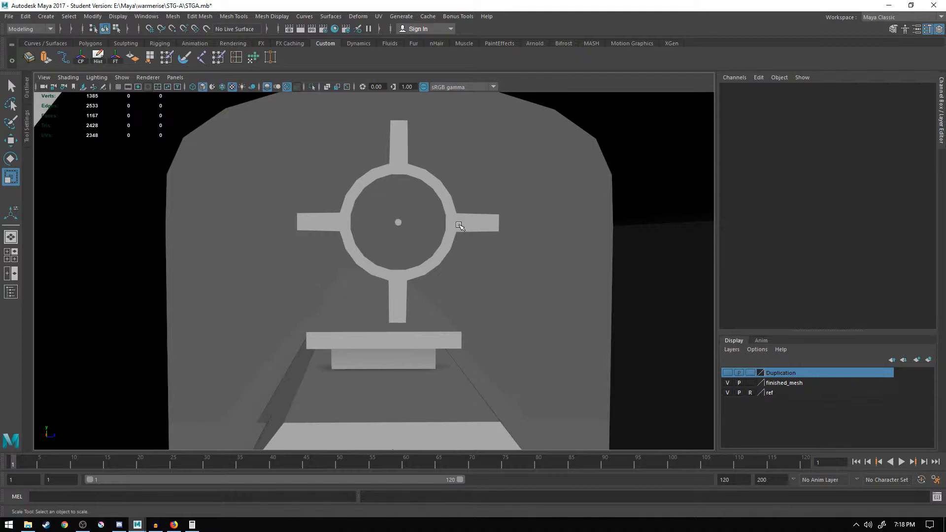
pyautogui.scroll(-10, 460, 226)
pyautogui.keyDown('alt'); pyautogui.moveTo(478, 310); pyautogui.dragTo(482, 249, button='middle'); pyautogui.keyUp('alt')
pyautogui.moveTo(482, 259)
pyautogui.keyDown('alt'); pyautogui.mouseDown()
pyautogui.moveTo(479, 238)
pyautogui.moveTo(481, 249)
pyautogui.mouseUp(); pyautogui.keyUp('alt')
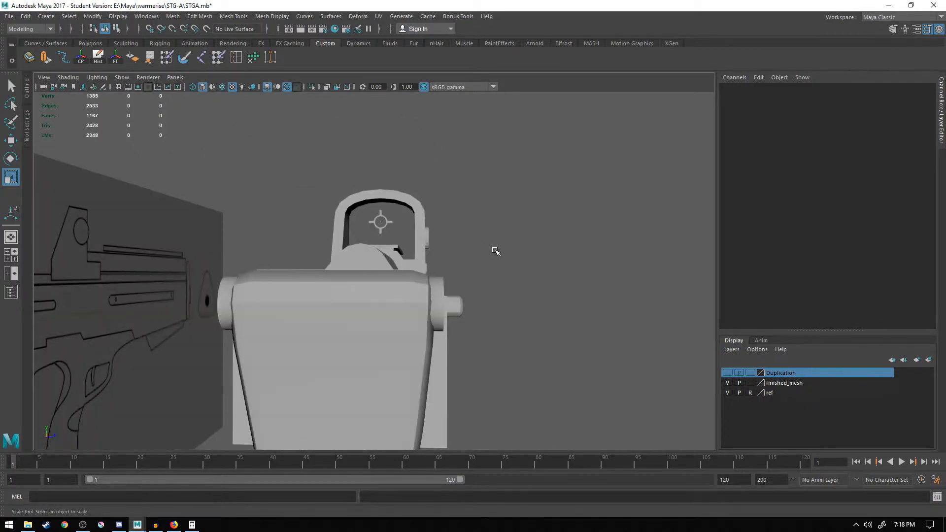
# - Inspect the reticle from the front of the rifle, looking back through the sight frame
pyautogui.keyDown('alt'); pyautogui.moveTo(543, 239); pyautogui.dragTo(330, 238); pyautogui.keyUp('alt')
pyautogui.keyDown('alt'); pyautogui.moveTo(340, 196); pyautogui.dragTo(389, 236, button='middle'); pyautogui.keyUp('alt')
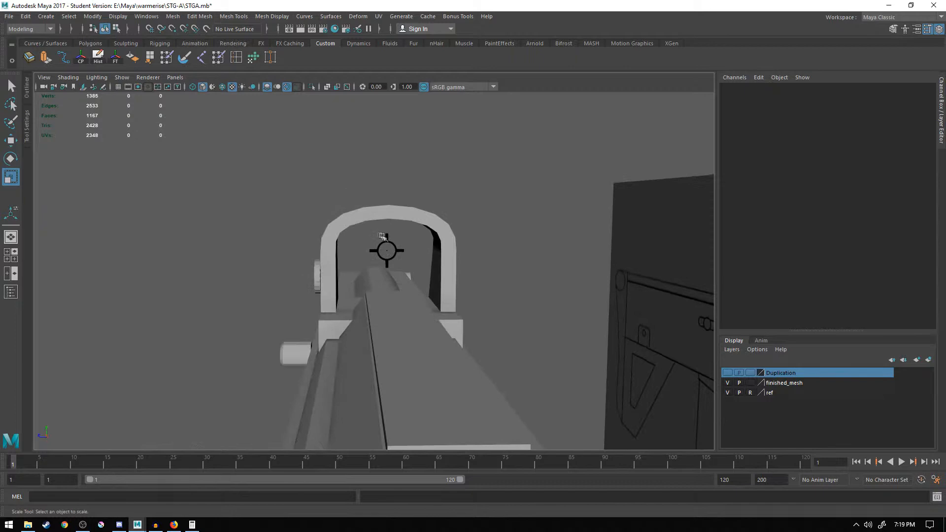
pyautogui.scroll(5, 394, 227)
pyautogui.scroll(3, 416, 190)
pyautogui.scroll(-4, 420, 249)
pyautogui.keyDown('alt'); pyautogui.moveTo(427, 249); pyautogui.dragTo(413, 239); pyautogui.keyUp('alt')
pyautogui.scroll(2, 419, 215)
pyautogui.click(402, 243)
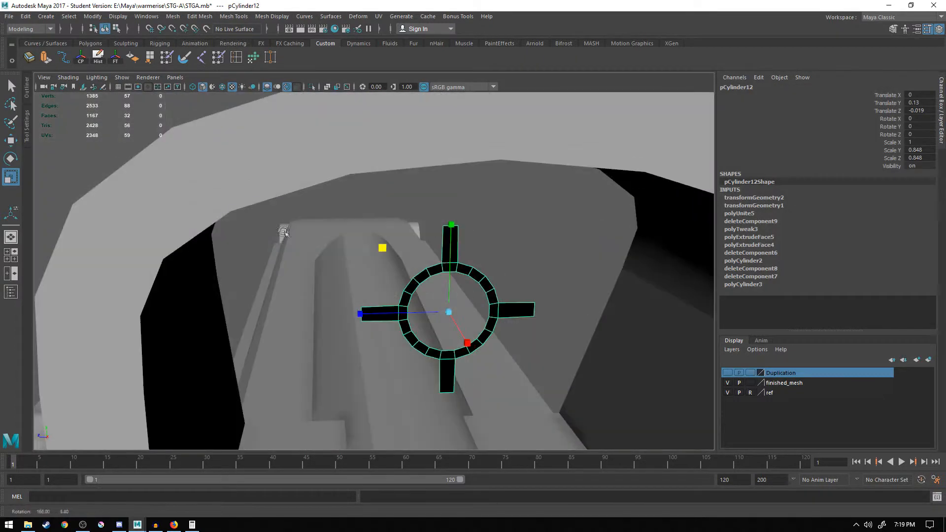
pyautogui.press('f')
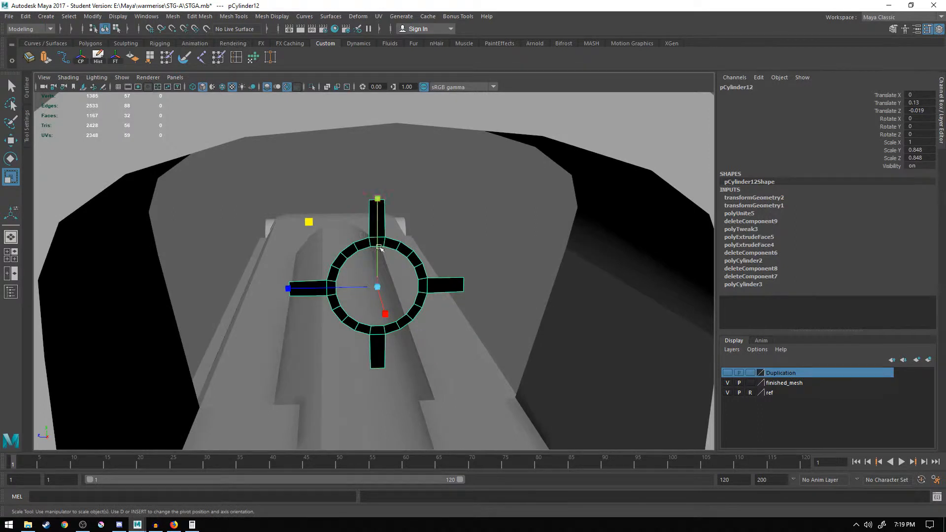
pyautogui.scroll(-8, 383, 266)
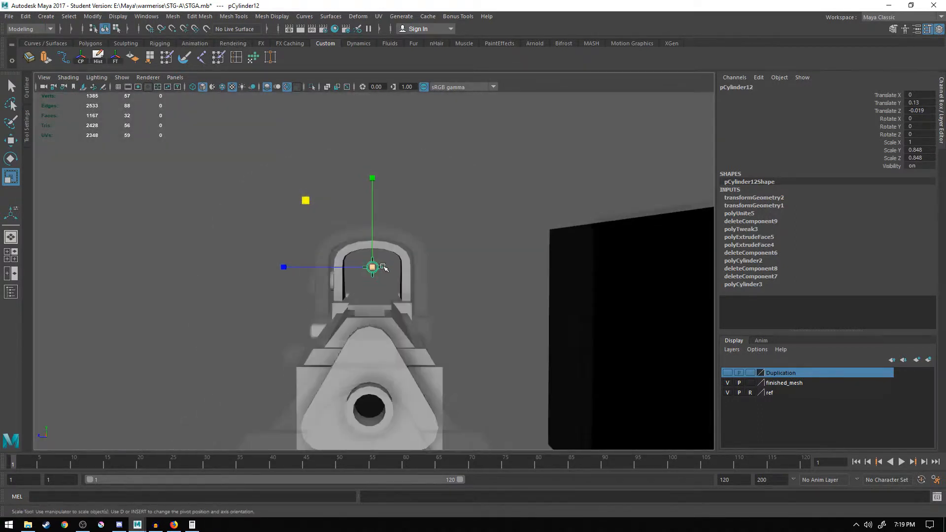
# - Review the whole rifle from the side and recheck the reticle in the sight from behind
pyautogui.keyDown('alt'); pyautogui.moveTo(384, 266); pyautogui.dragTo(555, 251); pyautogui.keyUp('alt')
pyautogui.keyDown('alt'); pyautogui.moveTo(360, 249); pyautogui.dragTo(351, 220); pyautogui.keyUp('alt')
pyautogui.keyDown('alt'); pyautogui.moveTo(517, 226); pyautogui.dragTo(539, 271); pyautogui.keyUp('alt')
pyautogui.scroll(-5, 486, 212)
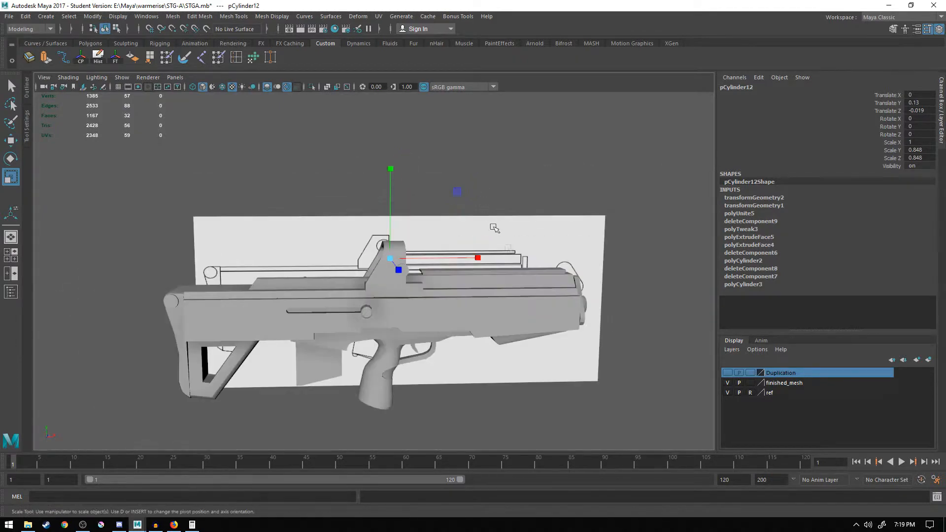
pyautogui.click(532, 412)
pyautogui.keyDown('alt'); pyautogui.moveTo(496, 420); pyautogui.dragTo(428, 301); pyautogui.keyUp('alt')
pyautogui.keyDown('alt'); pyautogui.moveTo(336, 200); pyautogui.dragTo(422, 246); pyautogui.keyUp('alt')
pyautogui.keyDown('alt'); pyautogui.moveTo(420, 190); pyautogui.dragTo(404, 275, button='middle'); pyautogui.keyUp('alt')
pyautogui.scroll(8, 403, 276)
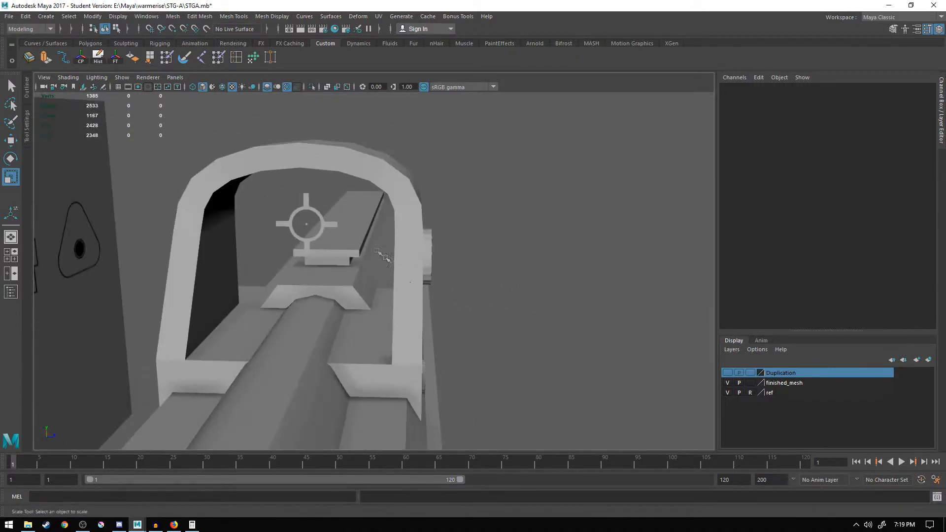
pyautogui.click(315, 217)
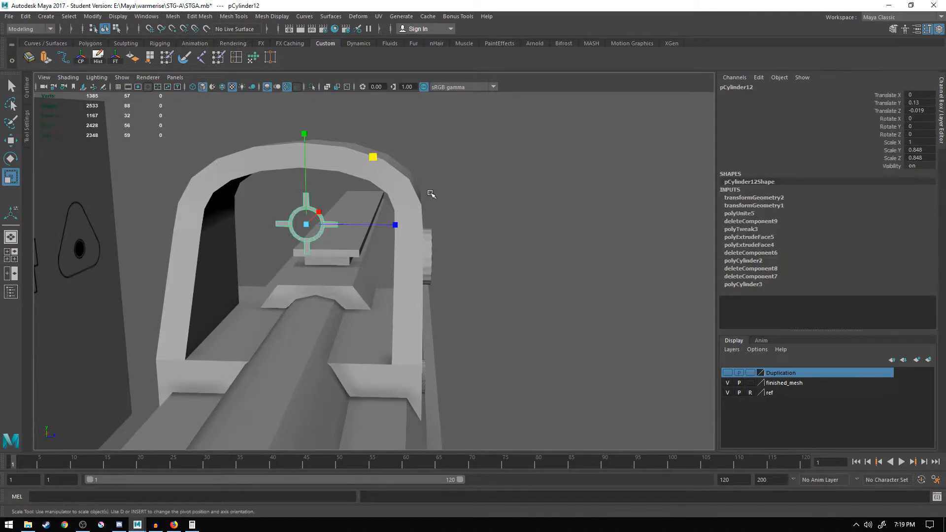
pyautogui.scroll(-10, 429, 193)
# - Select all the rifle meshes with the reticle and switch to a layout pairing the perspective view with the UV editor
pyautogui.moveTo(298, 196); pyautogui.dragTo(458, 424)
pyautogui.scroll(3, 436, 340)
pyautogui.press('space')
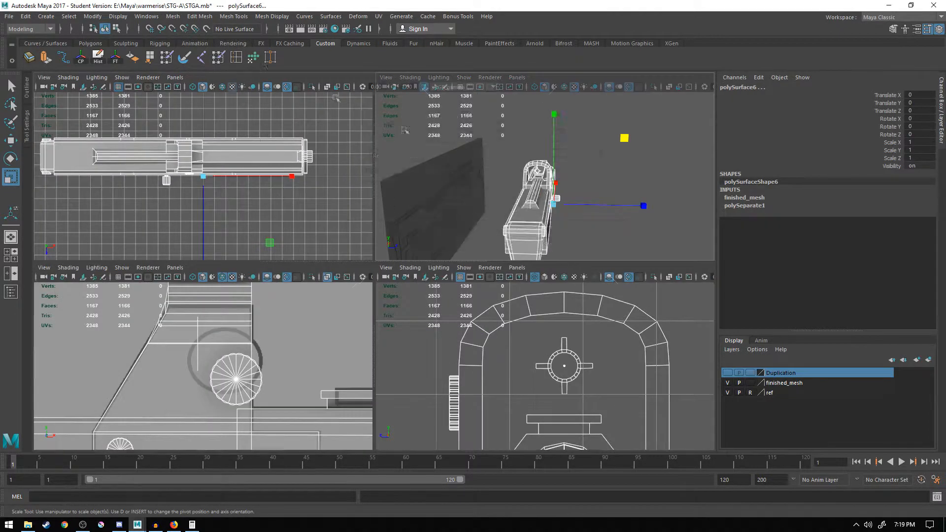
pyautogui.press('space')
pyautogui.click(175, 78)
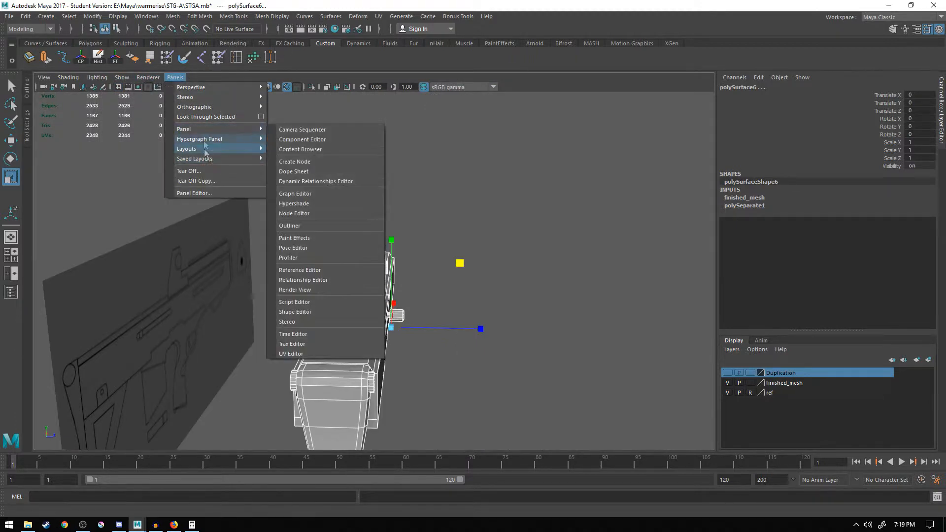
pyautogui.moveTo(204, 158)
pyautogui.click(299, 297)
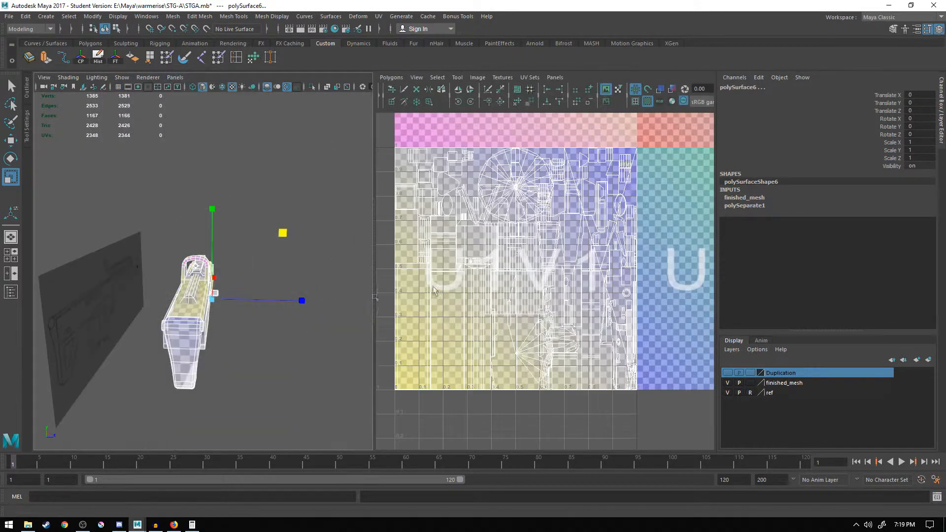
pyautogui.scroll(3, 513, 222)
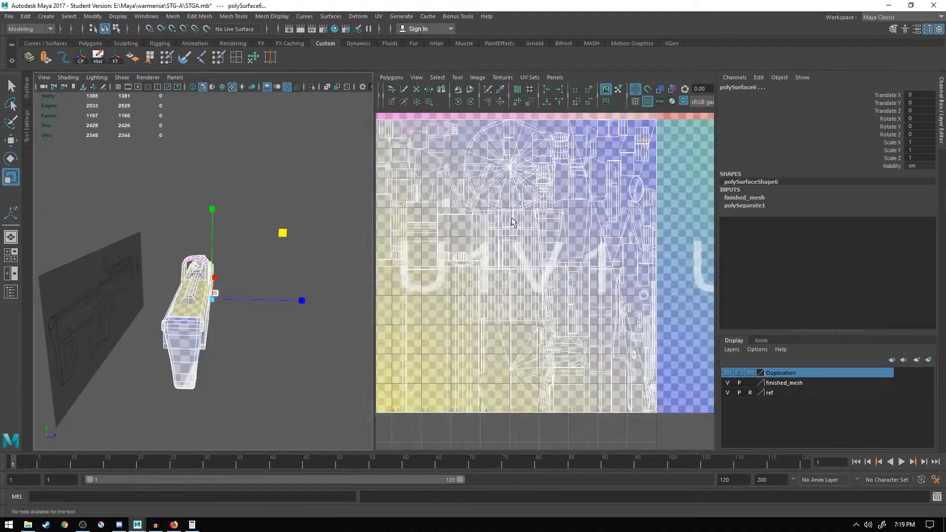
pyautogui.scroll(-3, 513, 223)
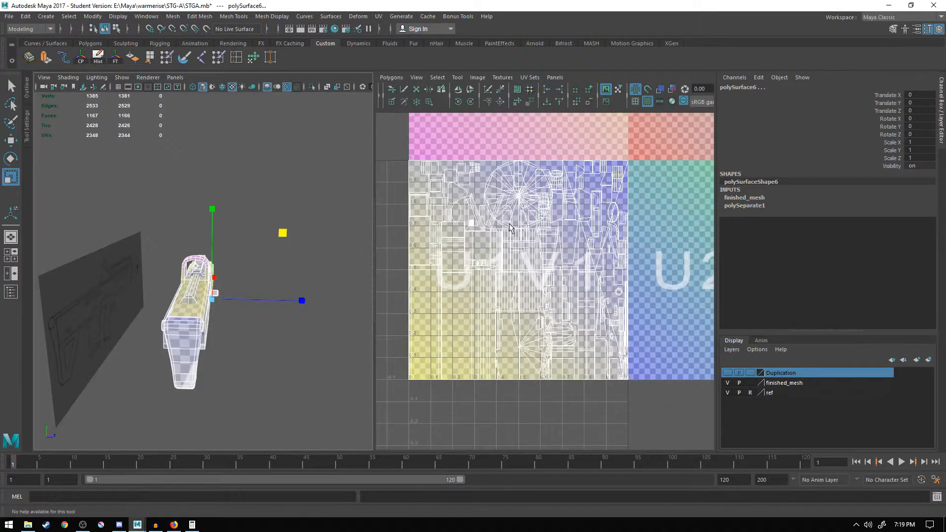
pyautogui.scroll(5, 208, 271)
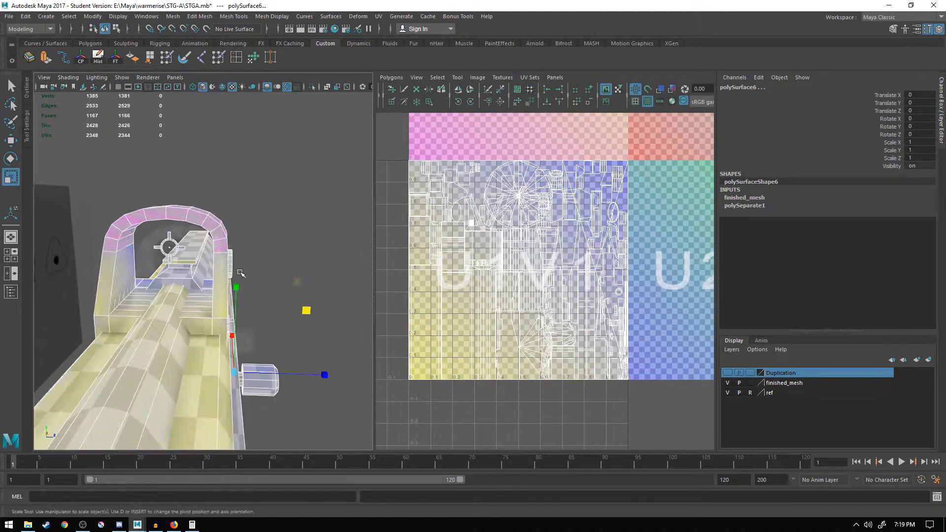
# - Select the sight frame, its two side knobs and the reticle, and turn off the checker texture display
pyautogui.click(200, 259)
pyautogui.click(200, 260)
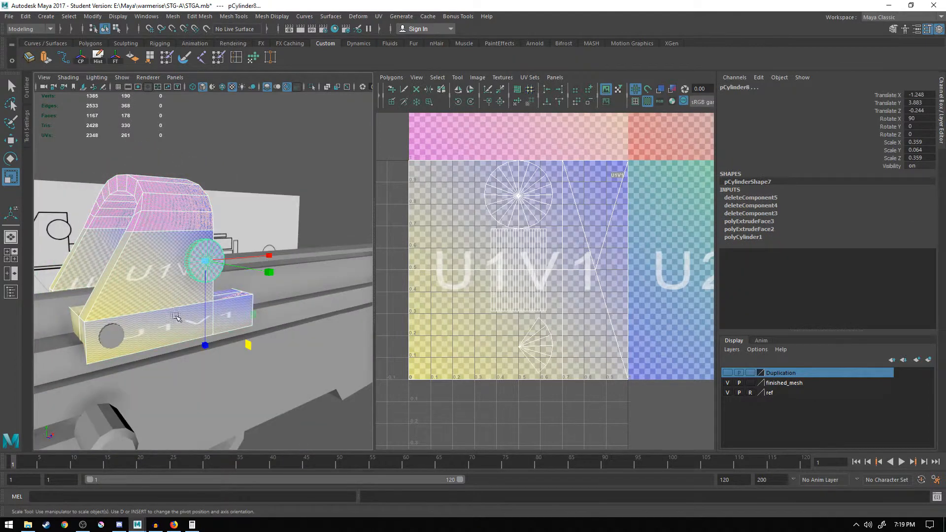
pyautogui.click(111, 339)
pyautogui.keyDown('alt'); pyautogui.moveTo(111, 339); pyautogui.dragTo(206, 238); pyautogui.keyUp('alt')
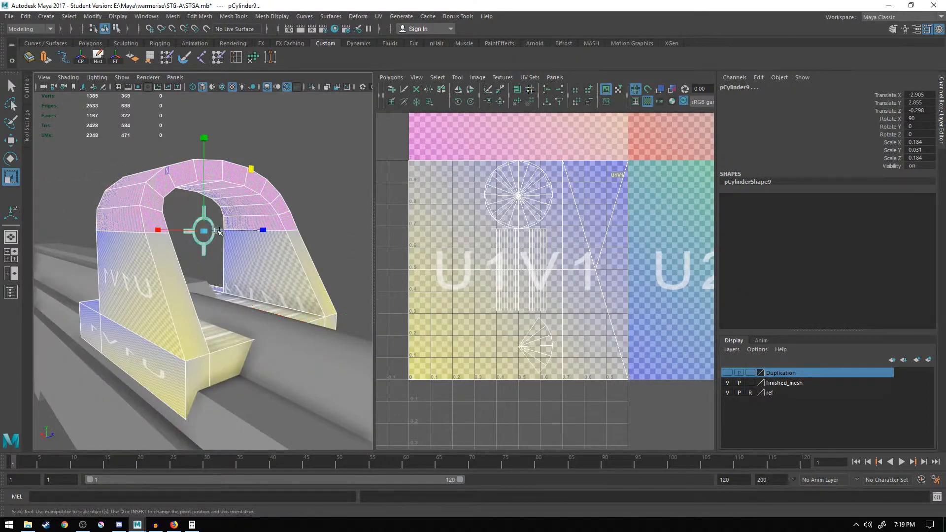
pyautogui.keyDown('shift'); pyautogui.click(217, 230); pyautogui.keyUp('shift')
pyautogui.keyDown('alt'); pyautogui.moveTo(327, 245); pyautogui.dragTo(184, 240); pyautogui.keyUp('alt')
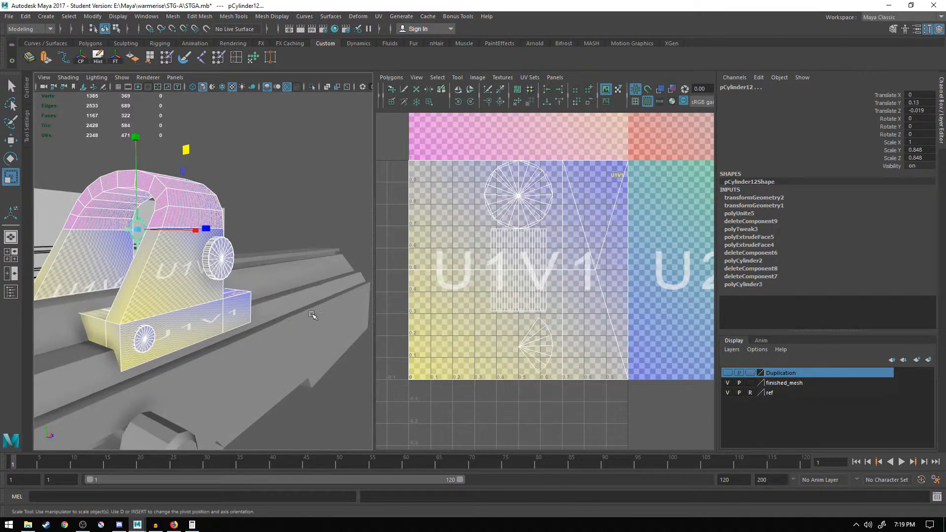
pyautogui.click(647, 101)
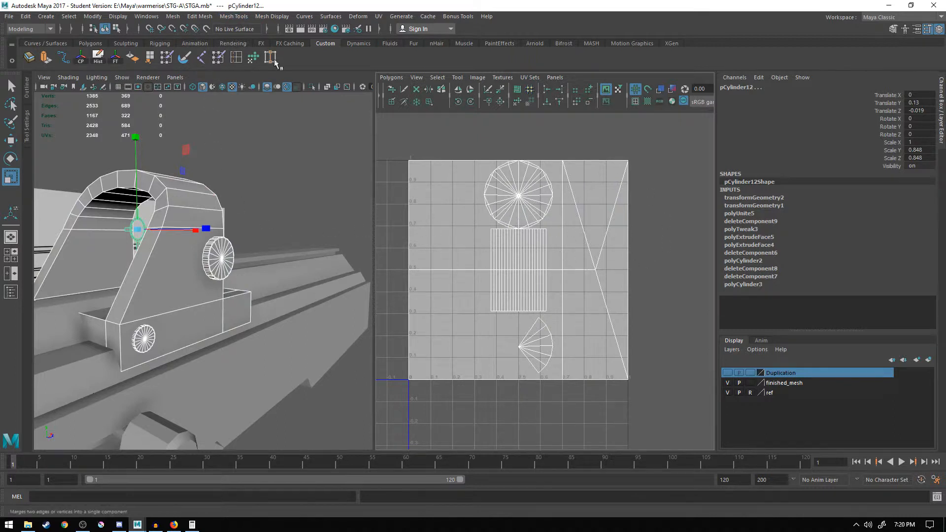
# - Isolate the rifle's main body mesh in the perspective view to examine it on its own
pyautogui.rightClick(503, 208)
pyautogui.click(298, 325)
pyautogui.keyDown('alt'); pyautogui.moveTo(351, 333); pyautogui.dragTo(267, 207); pyautogui.keyUp('alt')
pyautogui.scroll(-6, 266, 207)
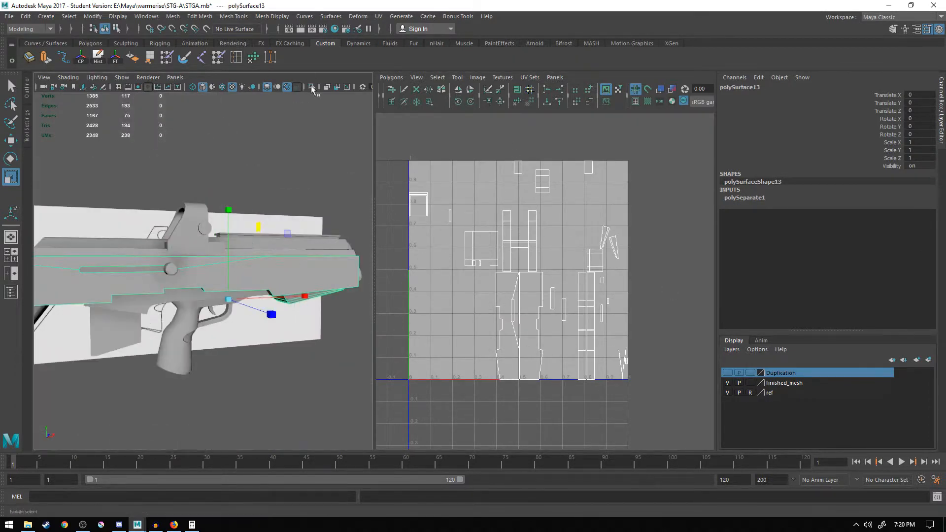
pyautogui.click(312, 88)
pyautogui.keyDown('alt'); pyautogui.moveTo(205, 243); pyautogui.dragTo(296, 266); pyautogui.keyUp('alt')
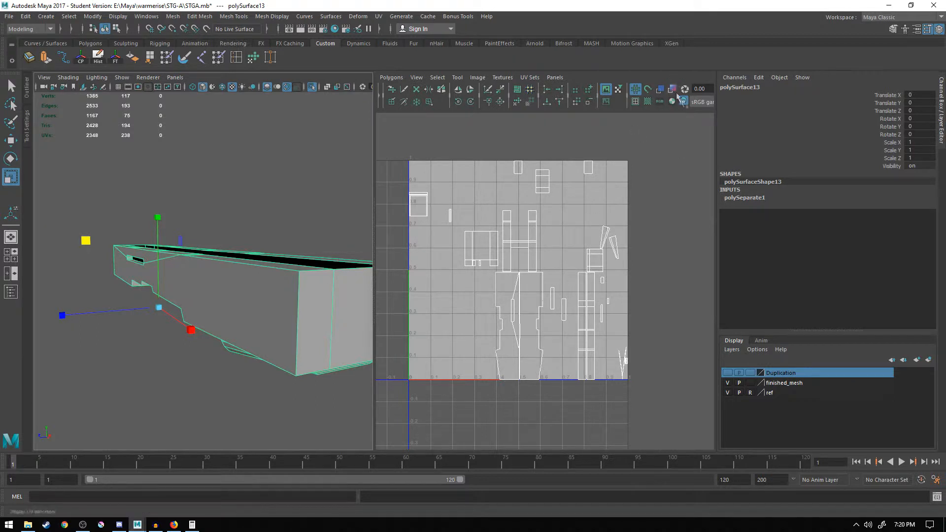
# - Shade the main body's UV shells in the UV editor and compare them with the mesh from the end and side
pyautogui.click(661, 88)
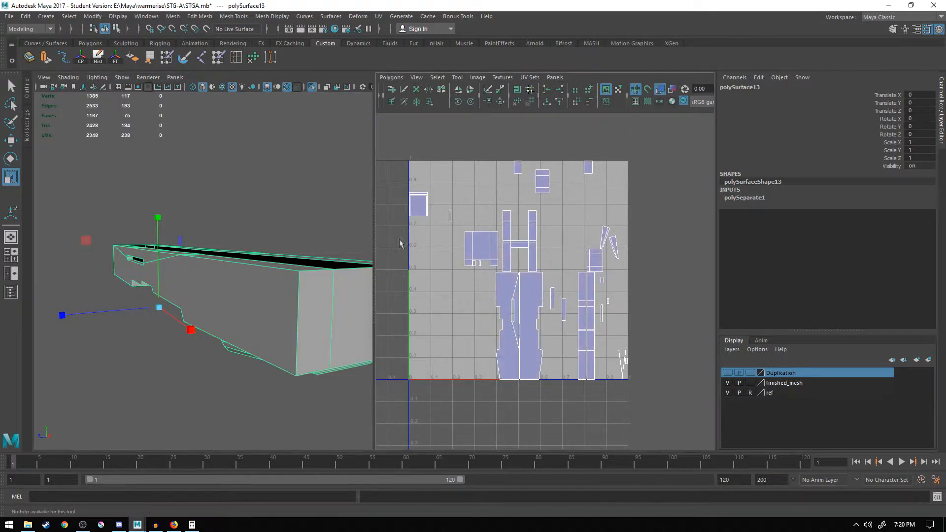
pyautogui.keyDown('alt'); pyautogui.moveTo(348, 264); pyautogui.dragTo(526, 290); pyautogui.keyUp('alt')
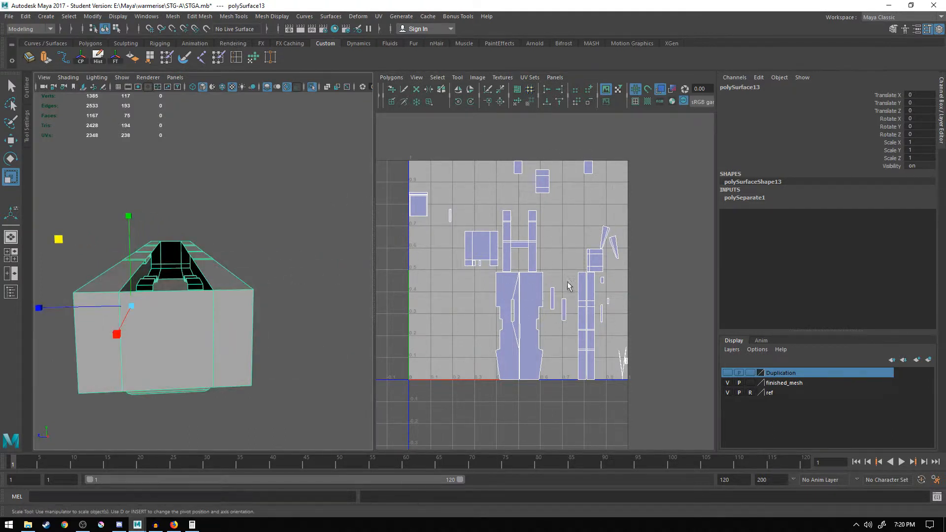
pyautogui.keyDown('alt'); pyautogui.moveTo(243, 286); pyautogui.dragTo(279, 189); pyautogui.keyUp('alt')
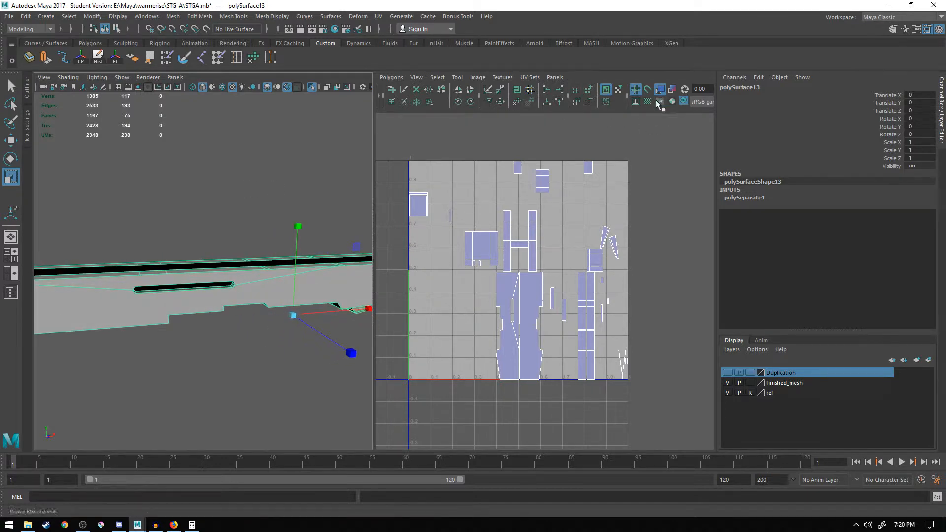
# - Select all the rifle meshes except the sight assembly and review their combined UV shells
pyautogui.scroll(-5, 331, 184)
pyautogui.moveTo(147, 238); pyautogui.dragTo(270, 343)
pyautogui.press('f')
pyautogui.keyDown('shift'); pyautogui.click(255, 254); pyautogui.keyUp('shift')
pyautogui.keyDown('alt'); pyautogui.moveTo(268, 264); pyautogui.dragTo(277, 207); pyautogui.keyUp('alt')
pyautogui.keyDown('shift'); pyautogui.click(276, 205); pyautogui.keyUp('shift')
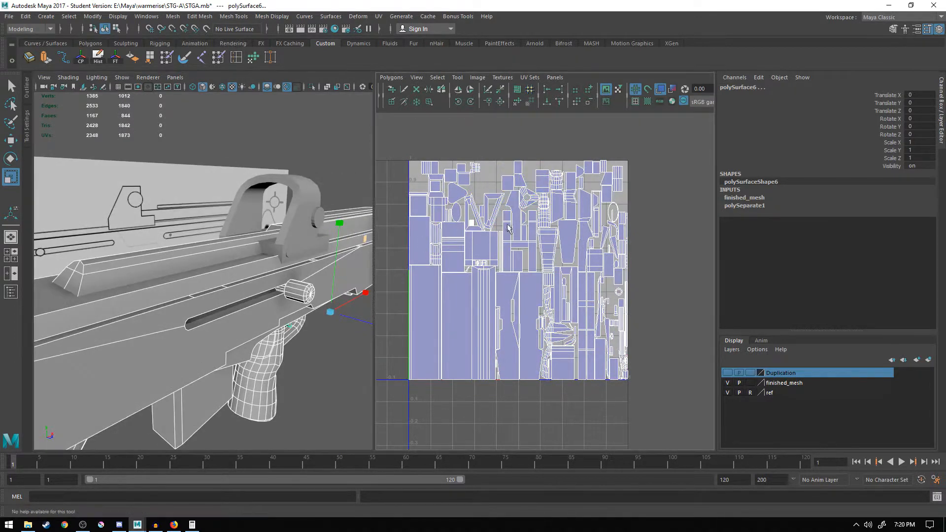
pyautogui.keyDown('alt'); pyautogui.moveTo(508, 228); pyautogui.dragTo(492, 228, button='middle'); pyautogui.keyUp('alt')
pyautogui.keyDown('alt'); pyautogui.moveTo(296, 222); pyautogui.dragTo(225, 226); pyautogui.keyUp('alt')
pyautogui.scroll(5, 302, 208)
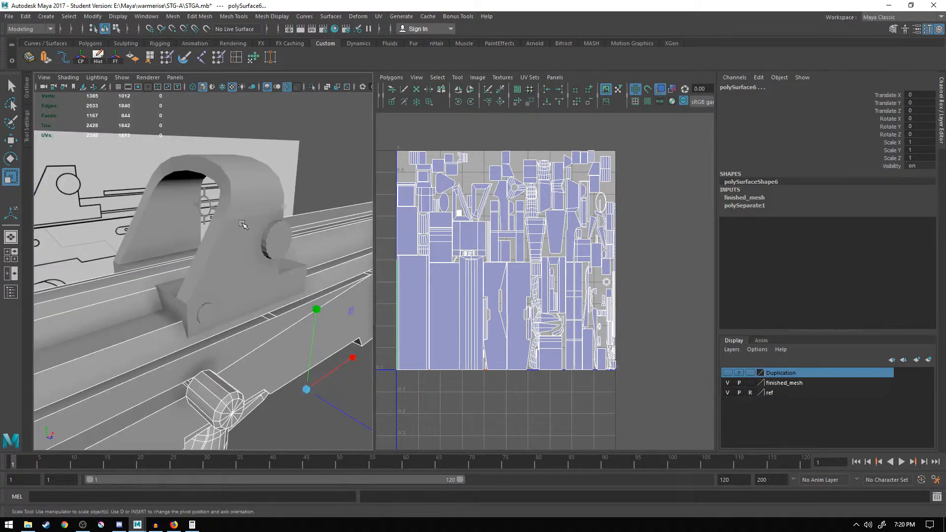
# - Select the sight frame, its side knobs and the reticle, and apply automatic UV mapping to them
pyautogui.click(243, 224)
pyautogui.click(277, 240)
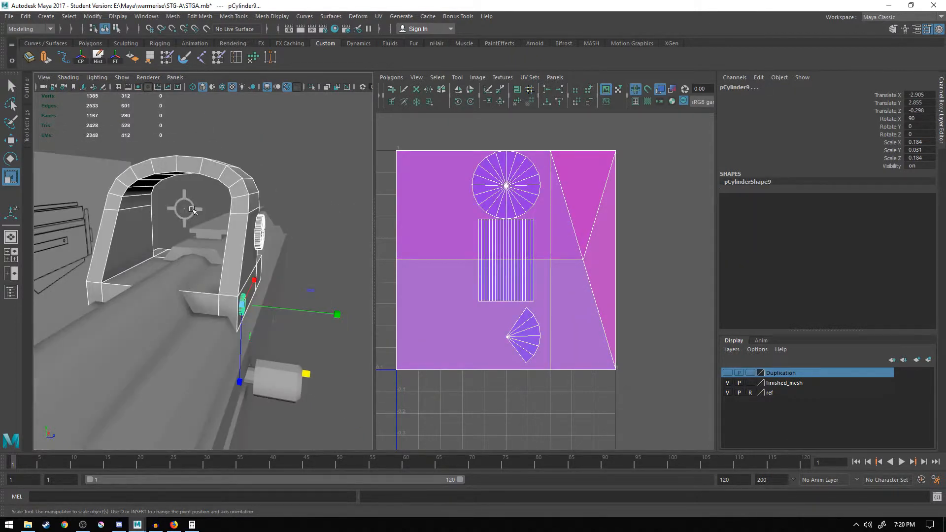
pyautogui.click(227, 256)
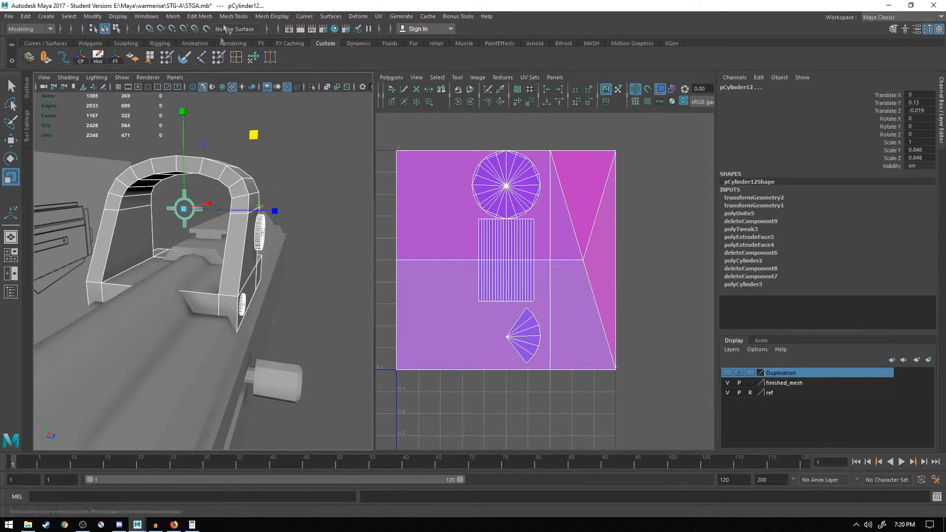
pyautogui.click(379, 16)
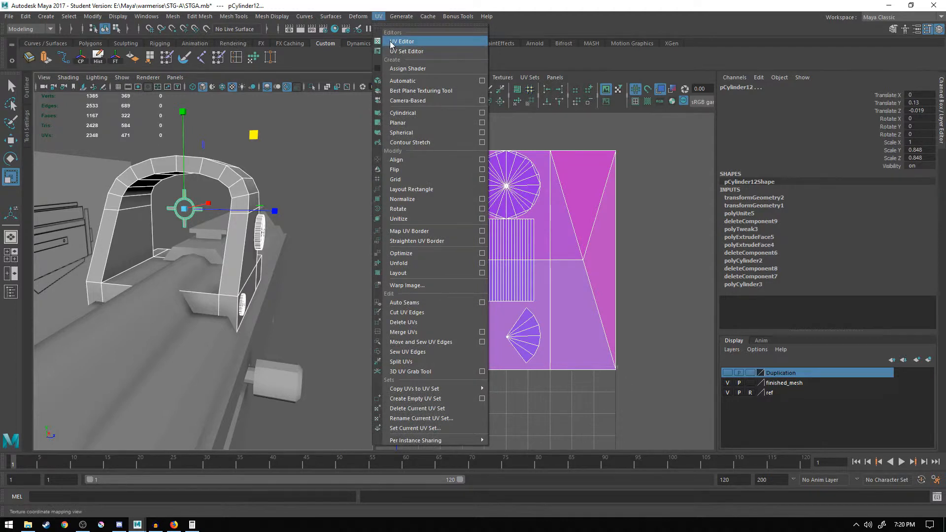
pyautogui.click(396, 80)
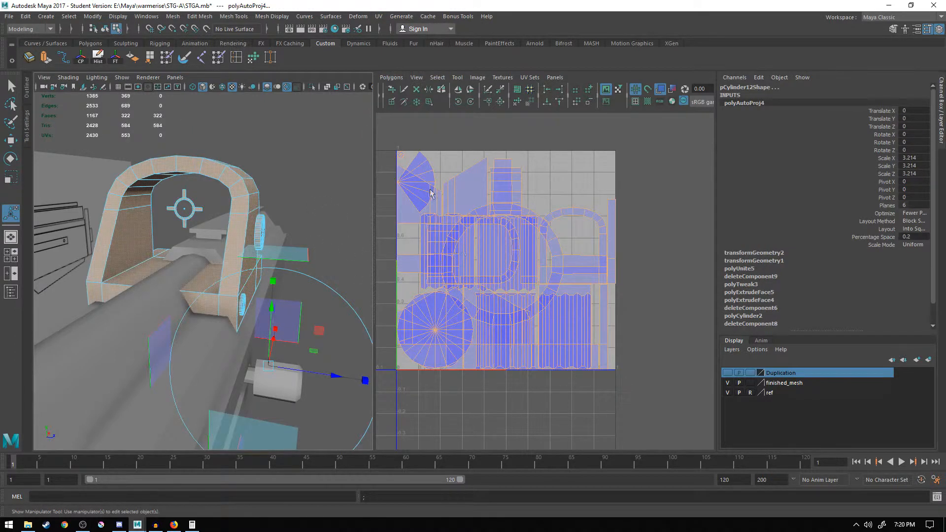
# - Lay out the sight assembly's UV shells inside the UV tile, reselecting all of them to repeat the layout
pyautogui.click(391, 78)
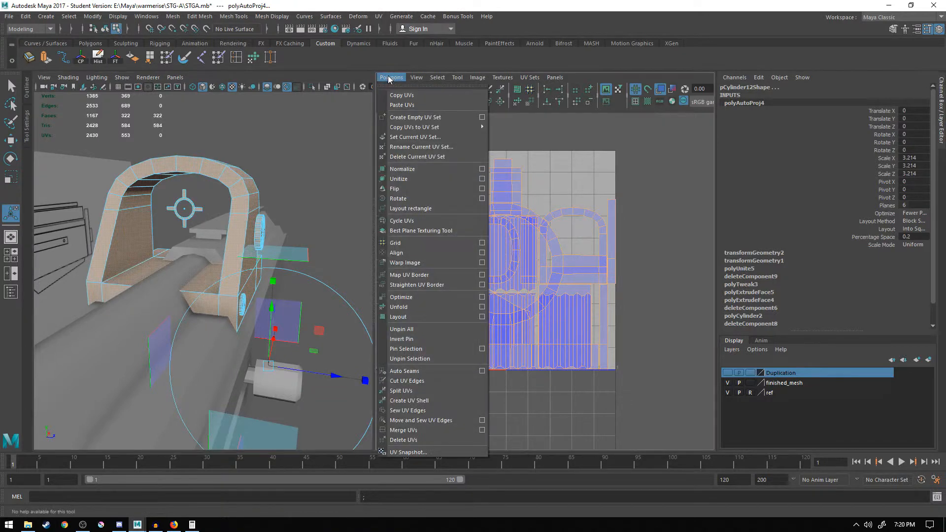
pyautogui.click(409, 316)
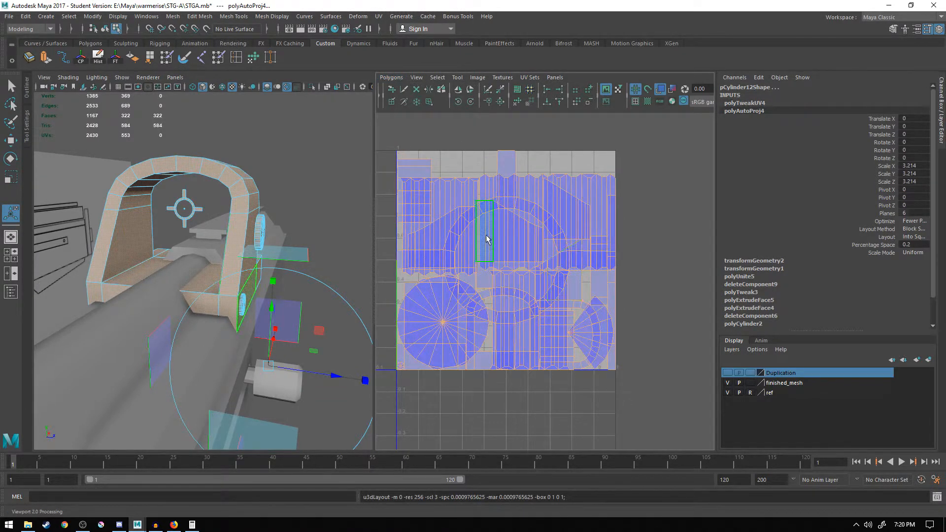
pyautogui.moveTo(483, 232); pyautogui.dragTo(493, 217, button='right')
pyautogui.click(635, 388)
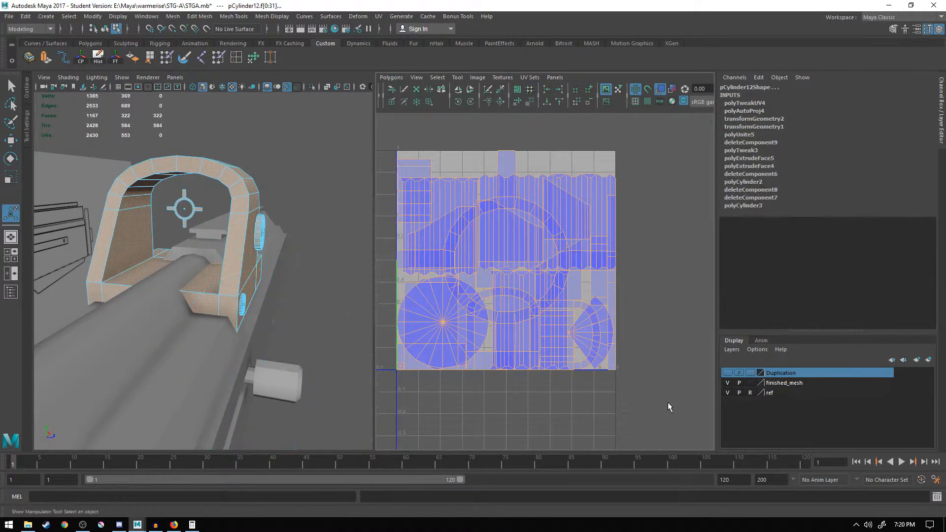
pyautogui.moveTo(635, 387); pyautogui.dragTo(382, 139)
pyautogui.click(392, 89)
pyautogui.click(391, 78)
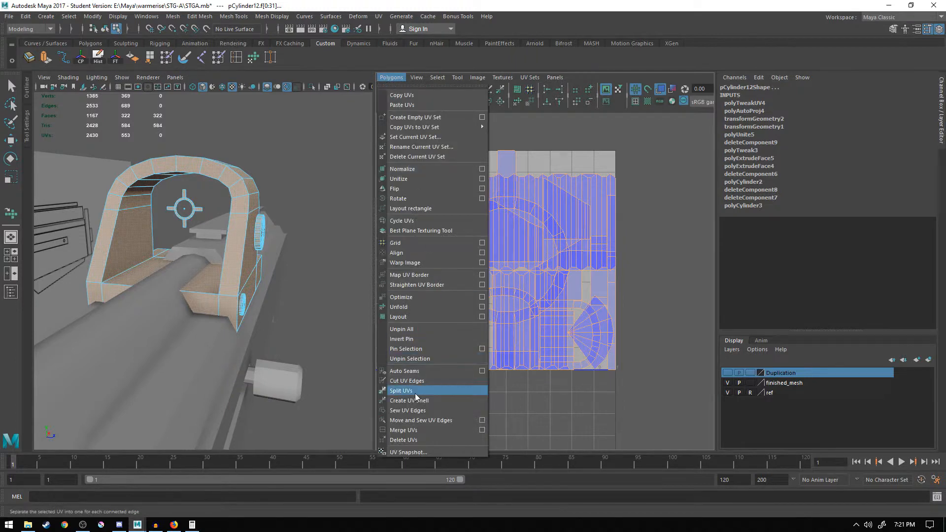
pyautogui.click(416, 320)
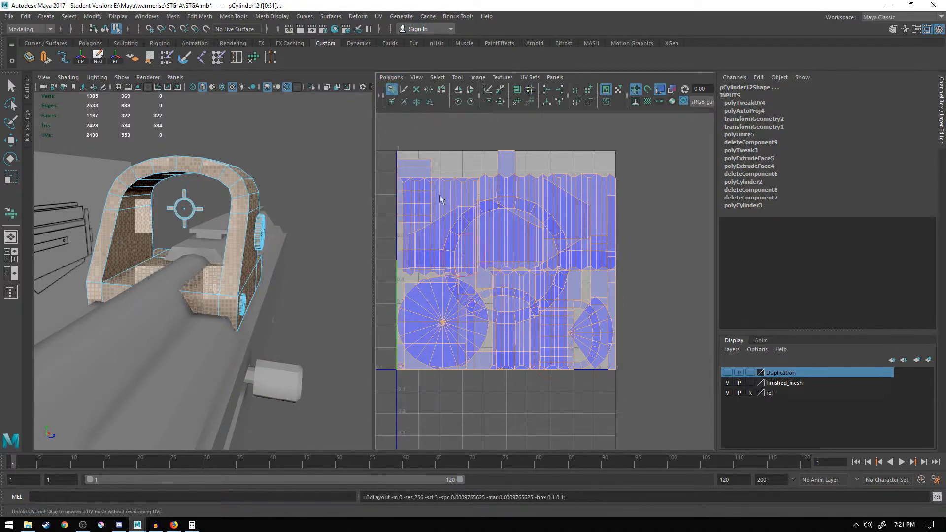
# - Optimize the sight assembly's UVs and return to the Move tool
pyautogui.click(391, 77)
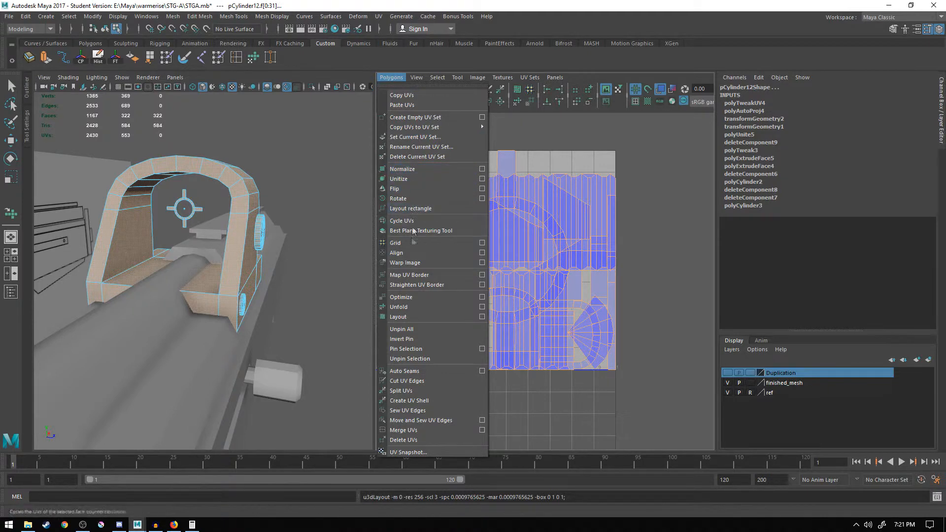
pyautogui.click(402, 297)
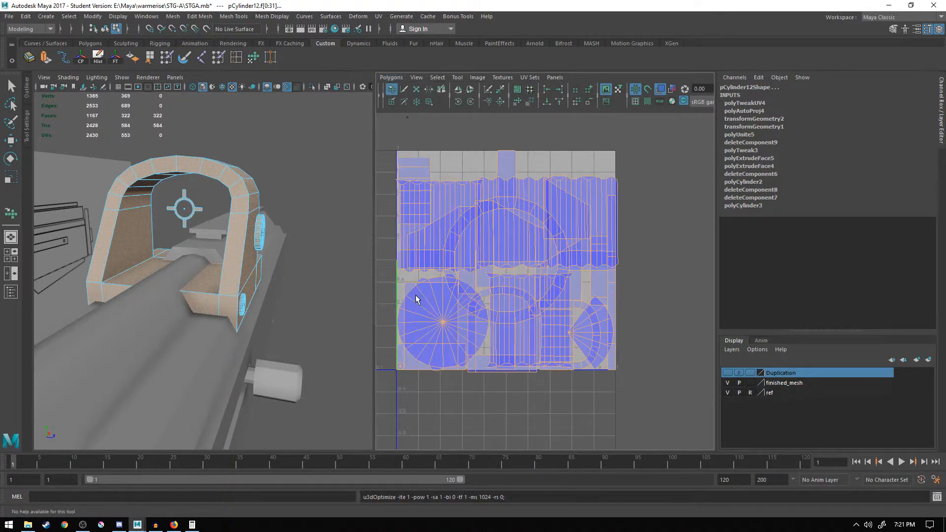
pyautogui.keyDown('shift'); pyautogui.moveTo(509, 248); pyautogui.dragTo(466, 270, button='right'); pyautogui.keyUp('shift')
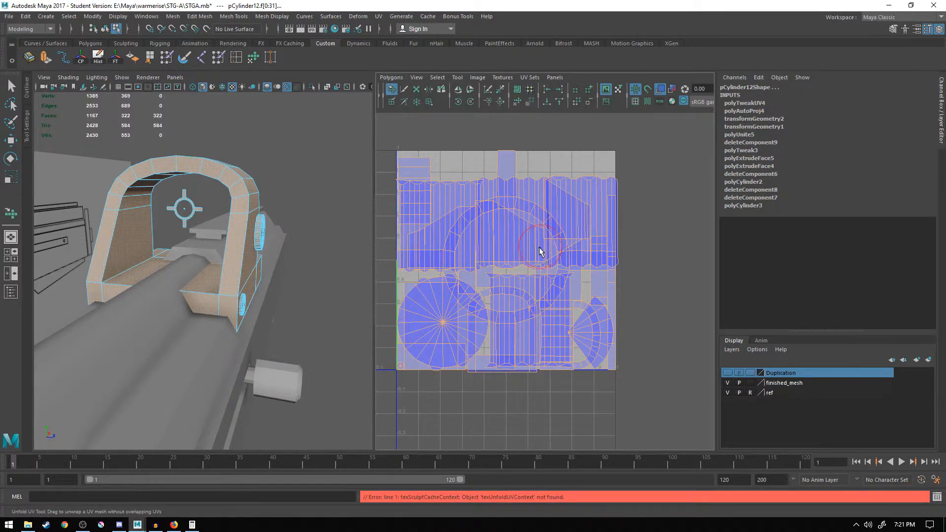
pyautogui.press('w')
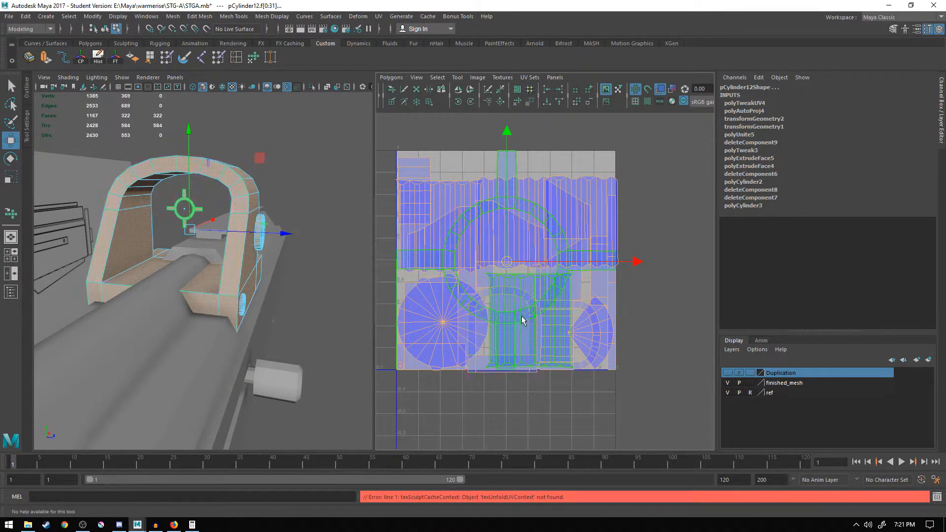
# - Check individual sight shells, select every sight UV shell and rearrange them within the UV tile
pyautogui.click(496, 314)
pyautogui.click(485, 323)
pyautogui.scroll(-4, 491, 319)
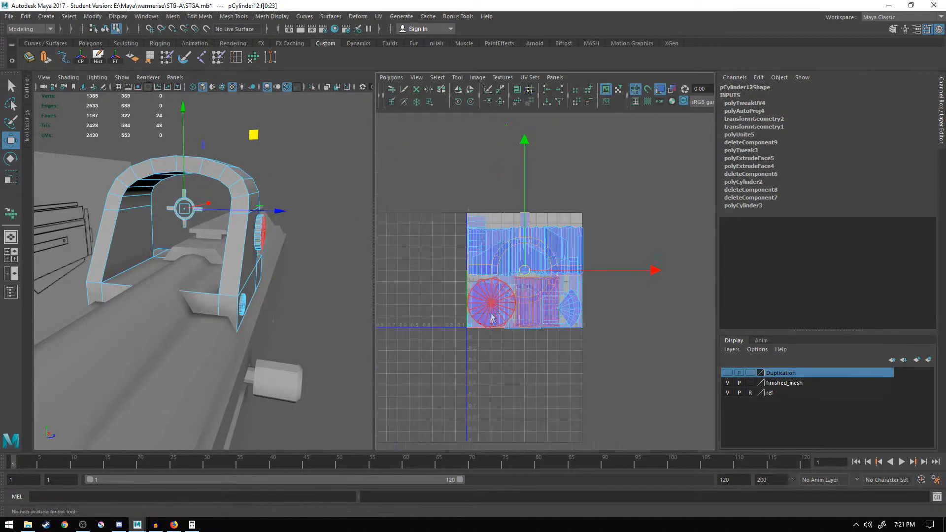
pyautogui.click(590, 362)
pyautogui.click(487, 308)
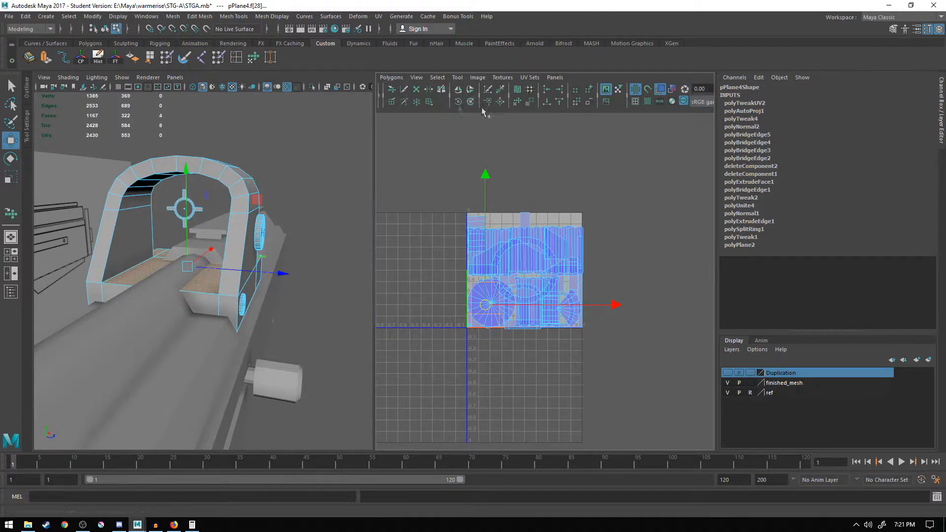
pyautogui.moveTo(437, 156); pyautogui.dragTo(657, 367)
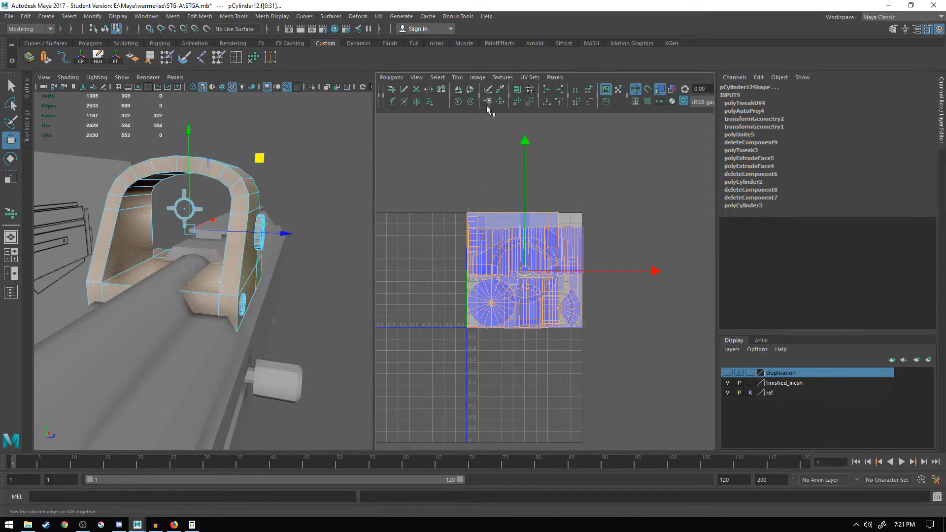
pyautogui.click(516, 105)
pyautogui.scroll(3, 562, 284)
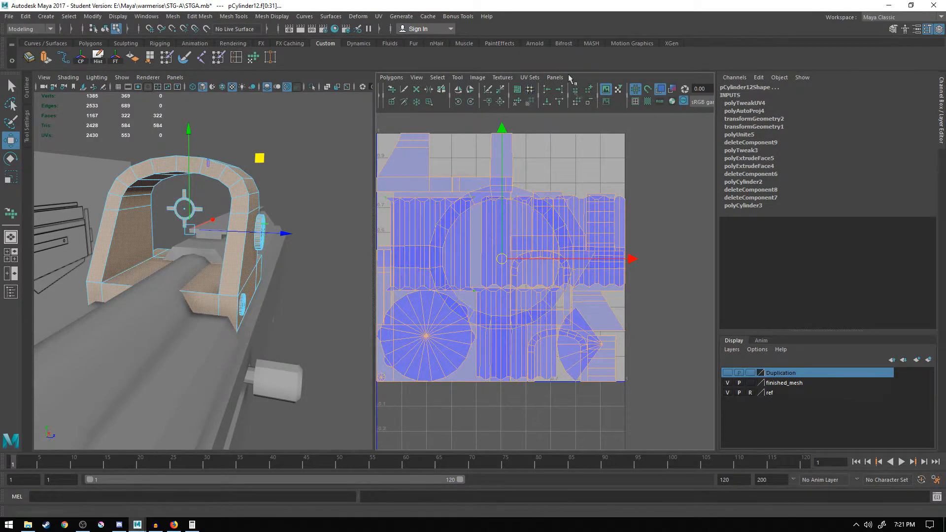
# - Inspect the sight from the side with the checker texture switched on temporarily
pyautogui.click(648, 100)
pyautogui.keyDown('alt'); pyautogui.moveTo(294, 231); pyautogui.dragTo(247, 235); pyautogui.keyUp('alt')
pyautogui.scroll(-3, 556, 251)
pyautogui.click(647, 101)
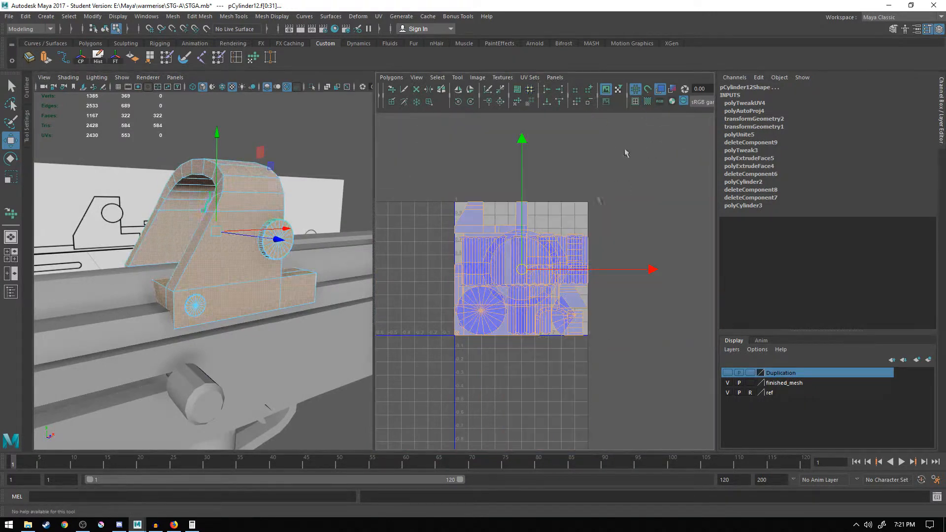
# - Return to object mode, select all the rifle meshes with the sight and reticle, and combine them into one mesh
pyautogui.scroll(1, 538, 249)
pyautogui.scroll(-10, 179, 215)
pyautogui.moveTo(207, 270); pyautogui.dragTo(159, 236, button='right')
pyautogui.moveTo(210, 270); pyautogui.dragTo(259, 229, button='right')
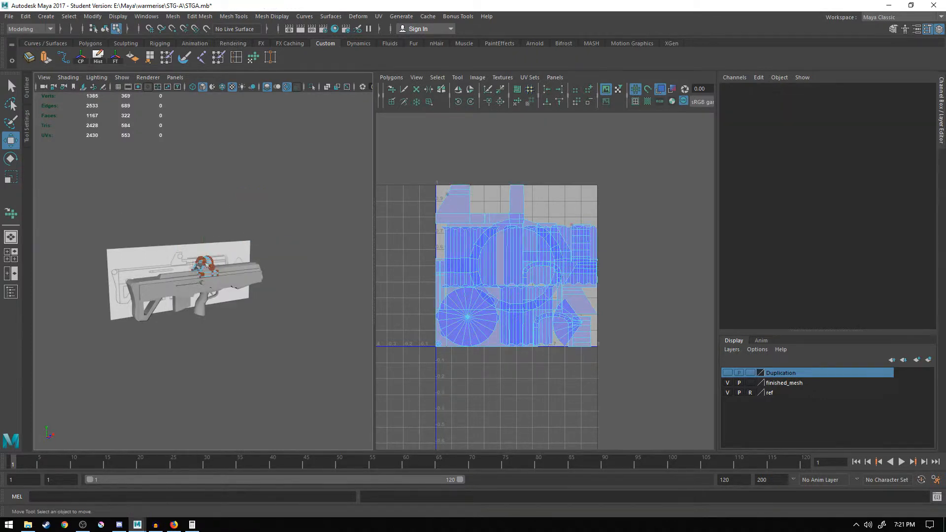
pyautogui.moveTo(207, 270); pyautogui.dragTo(254, 225, button='right')
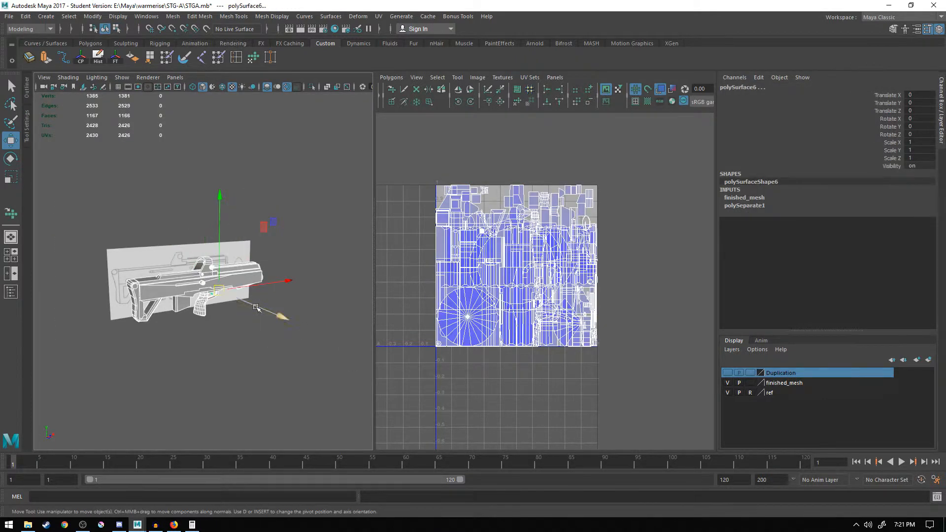
pyautogui.scroll(8, 284, 192)
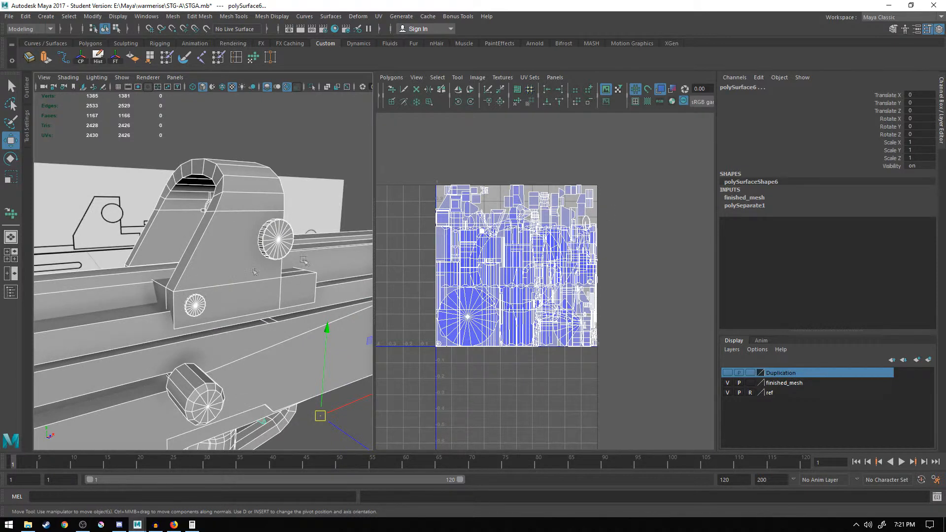
pyautogui.press('f')
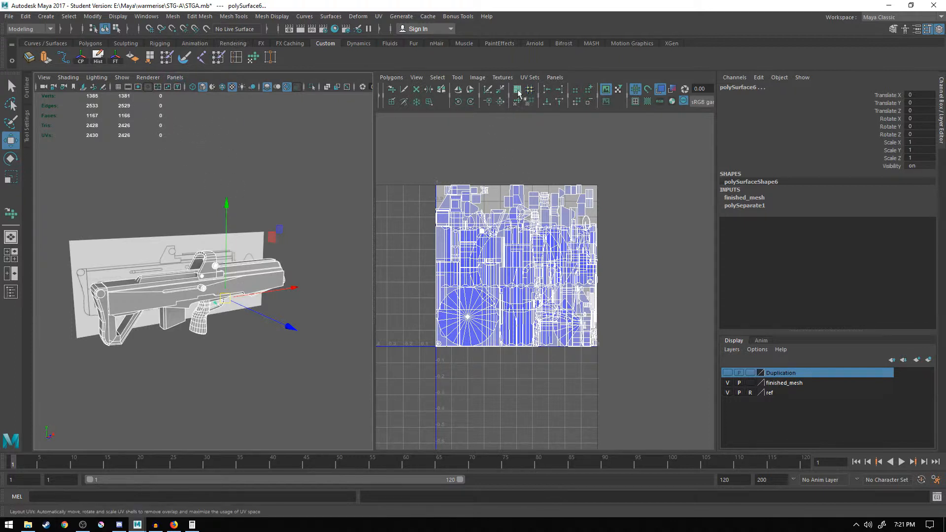
pyautogui.click(173, 16)
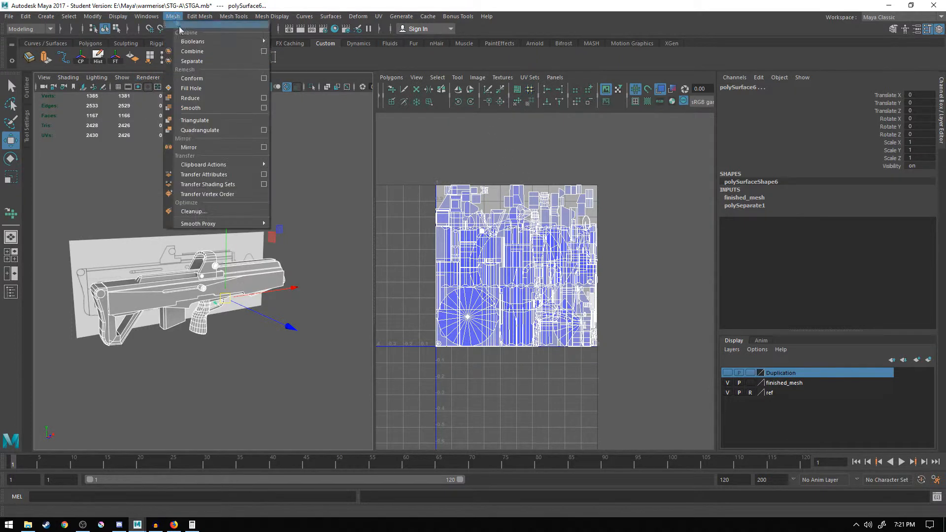
pyautogui.click(199, 55)
pyautogui.press('r')
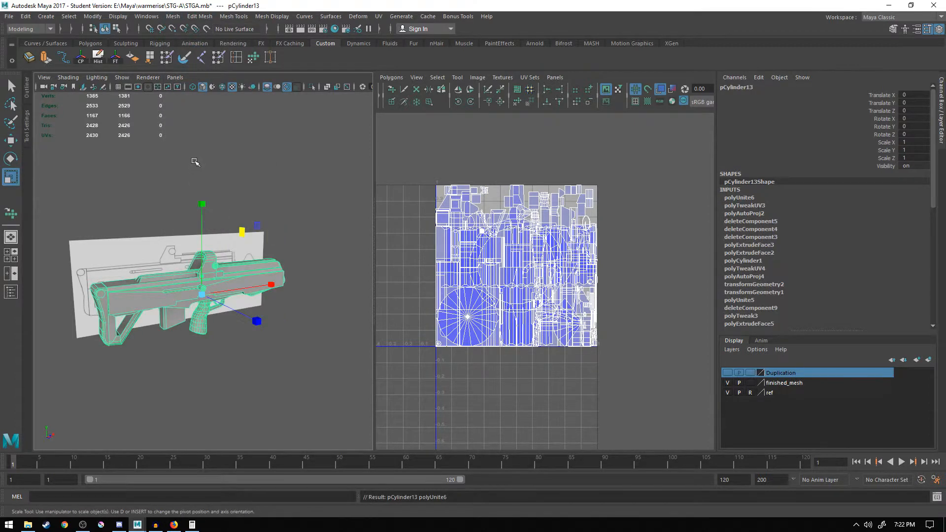
# - Select every UV shell of the combined rifle and unfold and rearrange them within the UV tile
pyautogui.click(179, 17)
pyautogui.click(516, 166)
pyautogui.moveTo(402, 169); pyautogui.dragTo(671, 385)
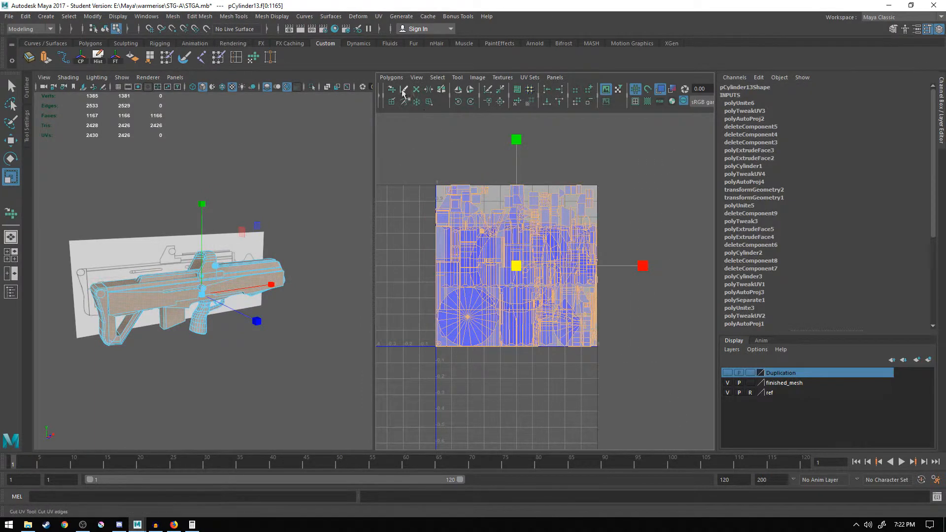
pyautogui.click(516, 102)
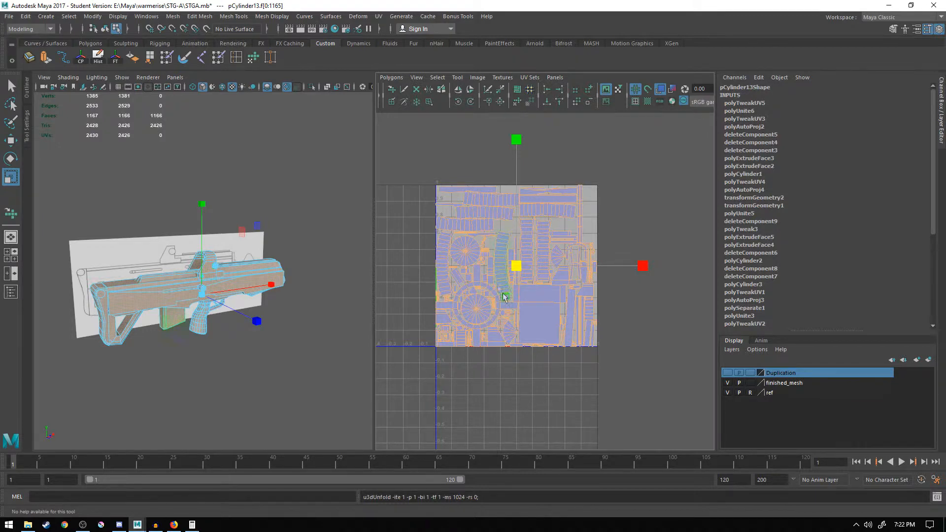
# - Examine a selected UV shell and its matching sight faces, then return to object mode and frame the whole rifle
pyautogui.click(490, 291)
pyautogui.scroll(4, 452, 341)
pyautogui.keyDown('alt'); pyautogui.moveTo(246, 193); pyautogui.dragTo(291, 172); pyautogui.keyUp('alt')
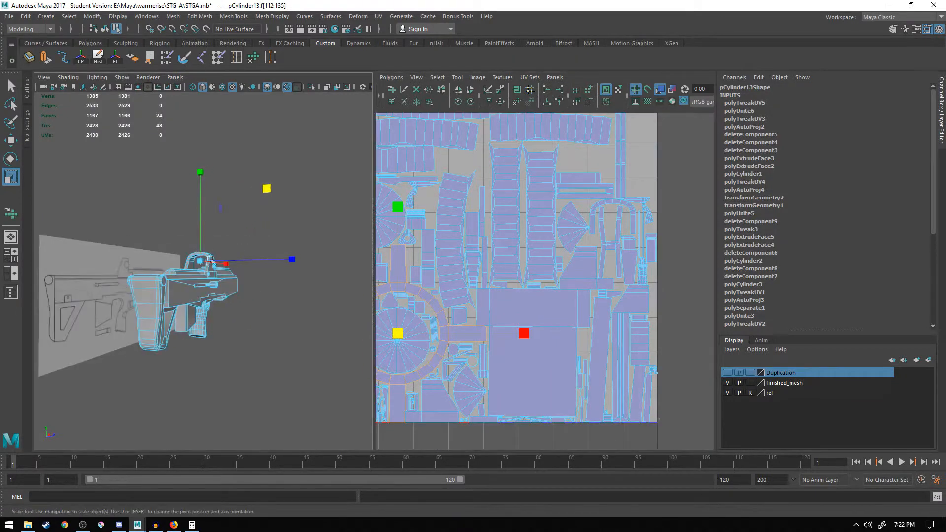
pyautogui.scroll(5, 193, 244)
pyautogui.scroll(3, 192, 244)
pyautogui.keyDown('alt'); pyautogui.moveTo(217, 216); pyautogui.dragTo(230, 234, button='middle'); pyautogui.keyUp('alt')
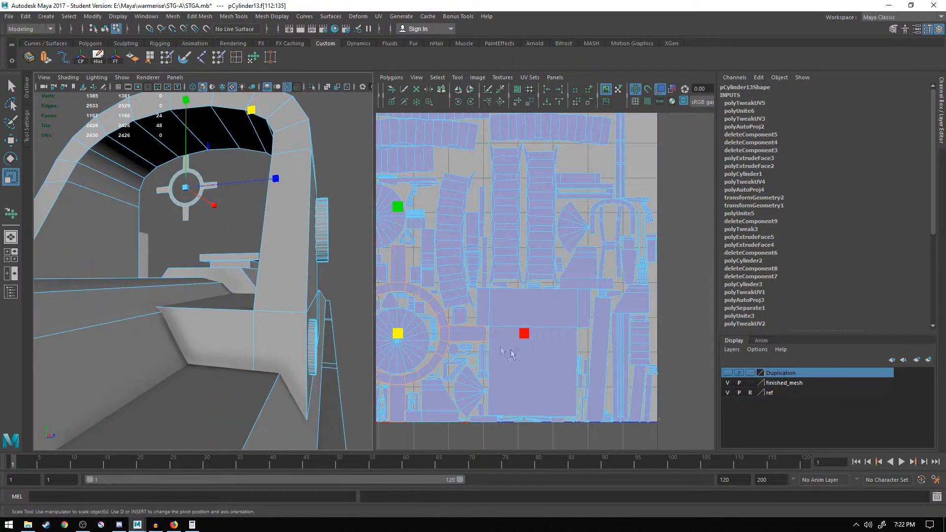
pyautogui.scroll(-4, 493, 325)
pyautogui.press('F8')
pyautogui.press('f')
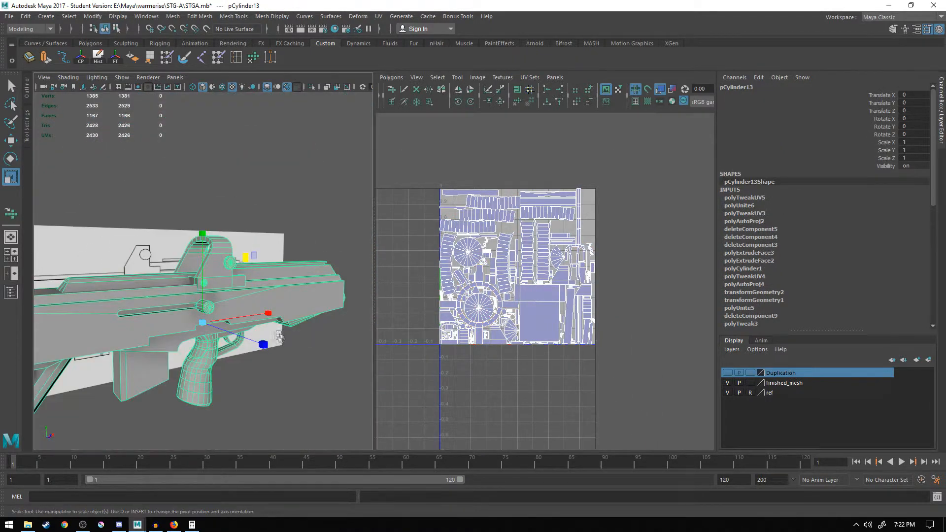
# - Turn on the checker texture and inspect its scale on the sight and the reticle
pyautogui.scroll(5, 480, 303)
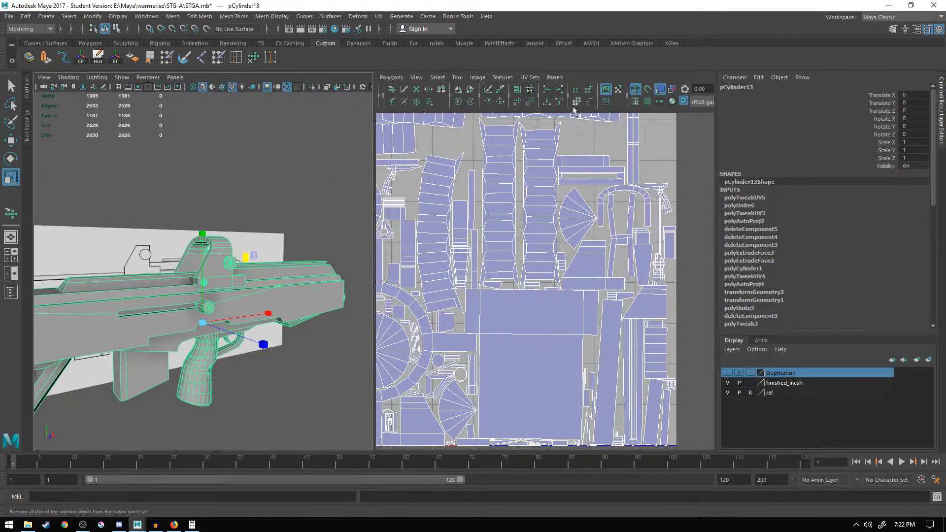
pyautogui.click(648, 102)
pyautogui.keyDown('alt'); pyautogui.moveTo(169, 289); pyautogui.dragTo(217, 299); pyautogui.keyUp('alt')
pyautogui.scroll(4, 209, 284)
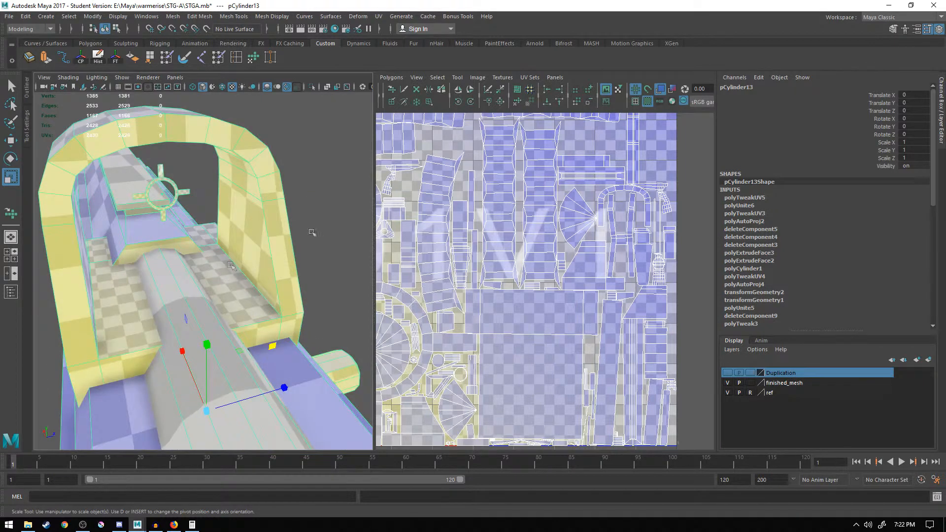
pyautogui.scroll(-3, 497, 243)
# - Select all UV shells of the combined rifle, unfold them and optimize the UVs
pyautogui.rightClick(496, 241)
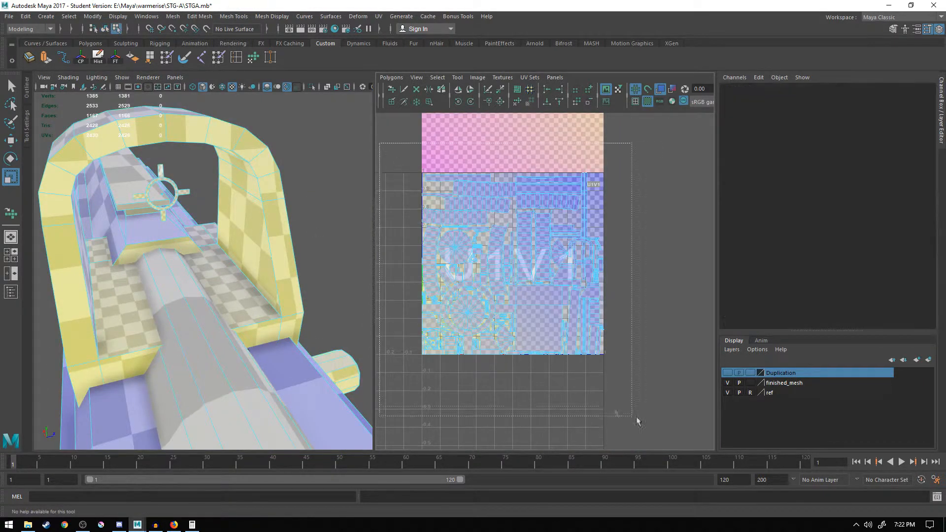
pyautogui.moveTo(616, 416); pyautogui.dragTo(428, 105)
pyautogui.click(392, 77)
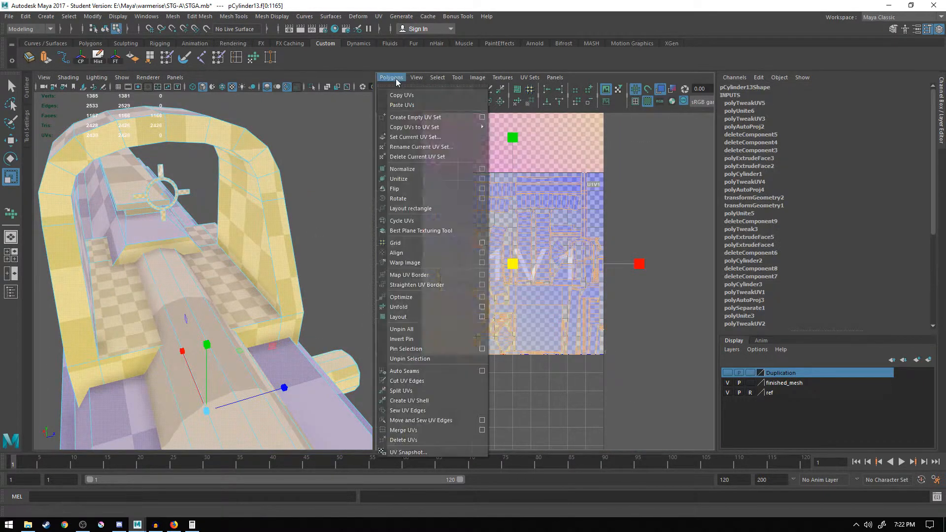
pyautogui.click(415, 307)
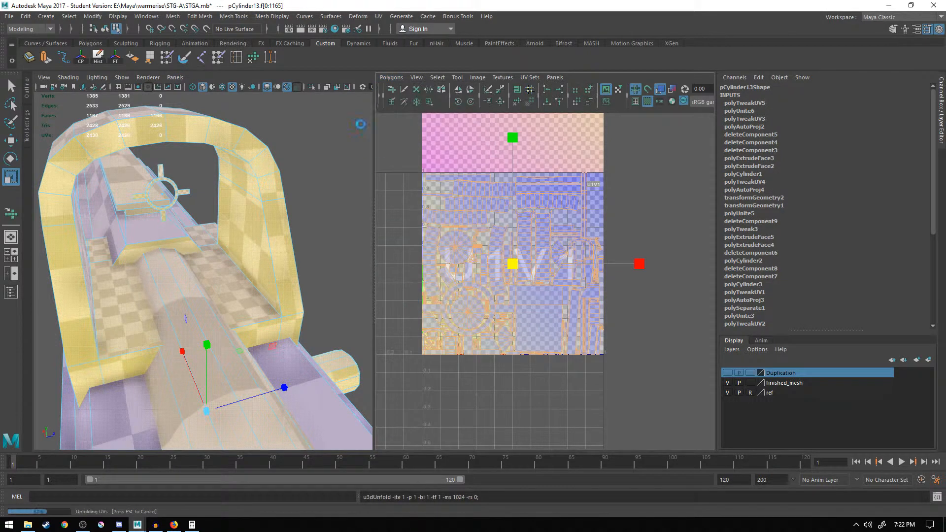
pyautogui.click(392, 78)
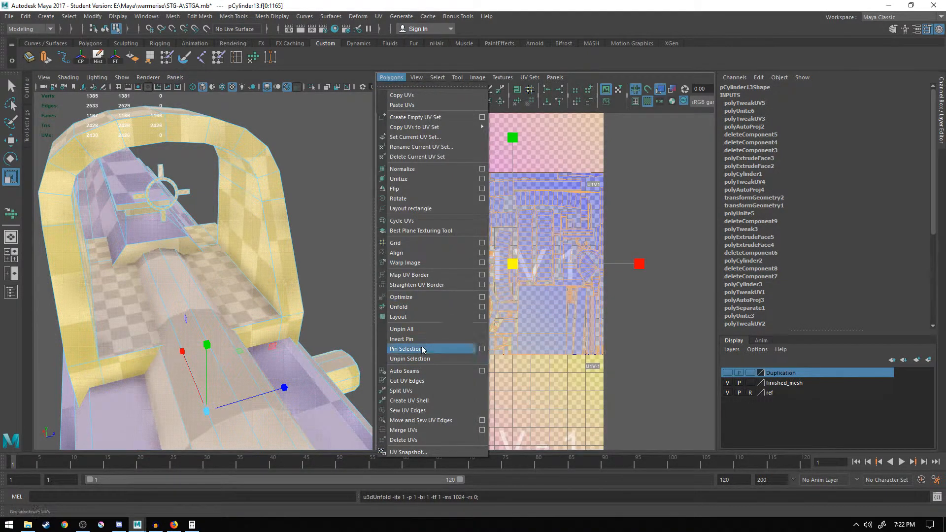
pyautogui.click(417, 297)
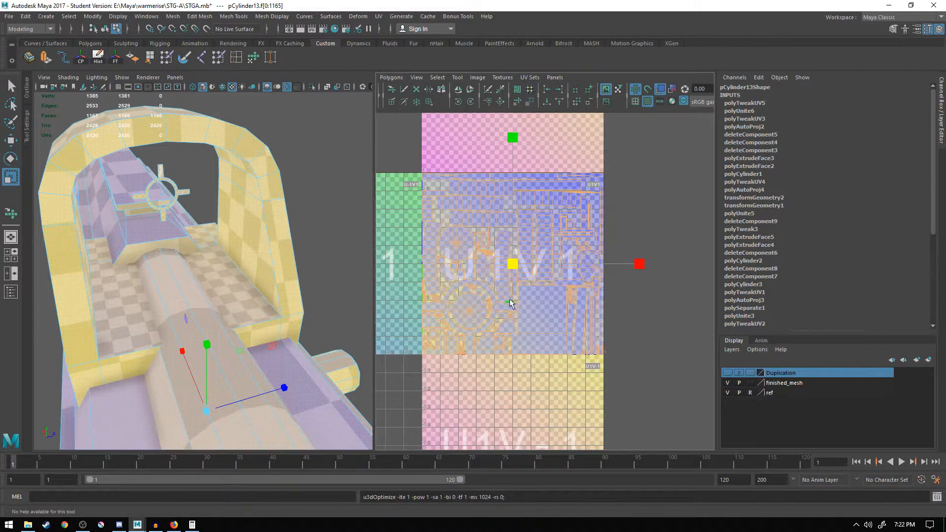
# - Compare the checker scale on the reticle, sight and rifle body by selecting individual UV shells
pyautogui.scroll(5, 511, 304)
pyautogui.scroll(3, 206, 219)
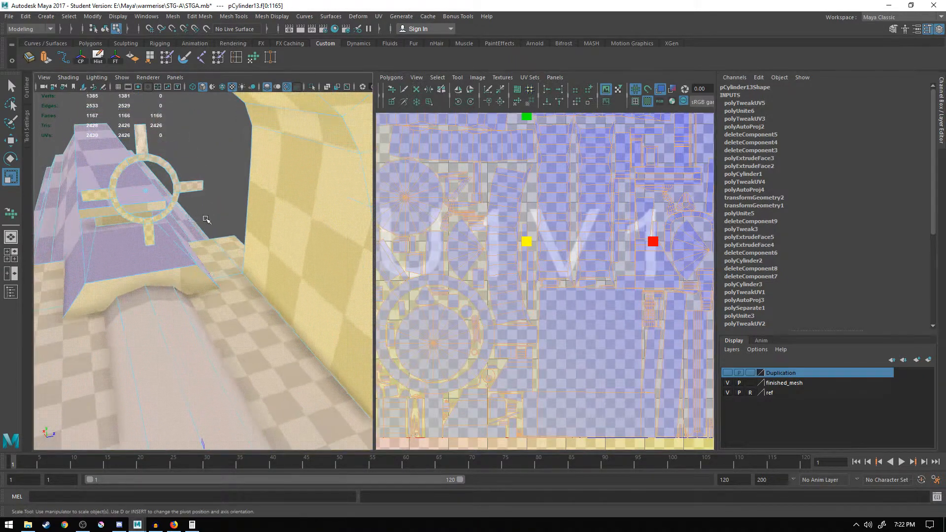
pyautogui.scroll(-5, 505, 322)
pyautogui.click(579, 328)
pyautogui.click(578, 329)
pyautogui.press('f')
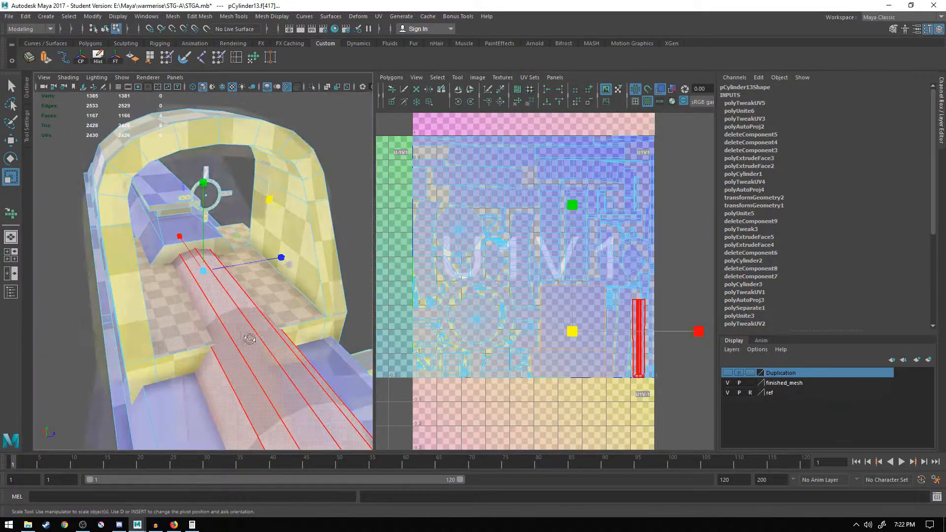
pyautogui.click(624, 326)
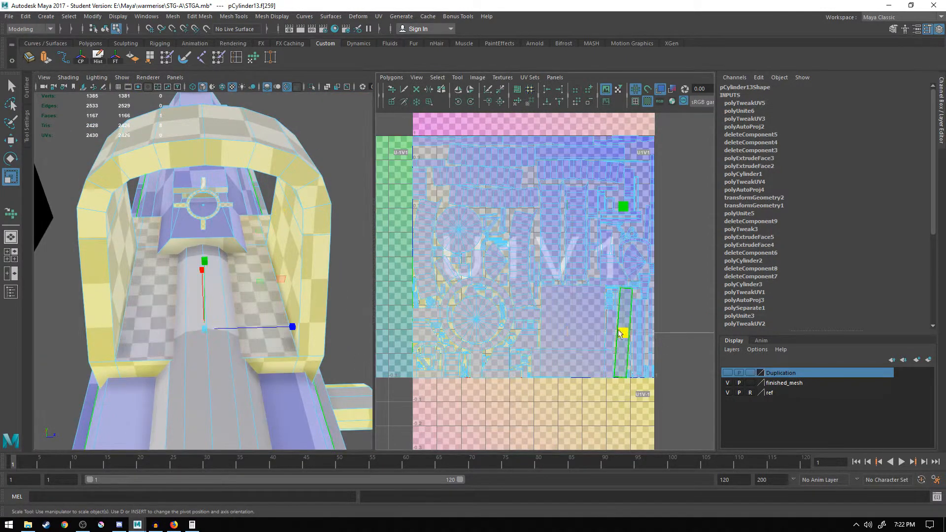
pyautogui.press('f')
# - Select the large side faces of the rifle body and apply automatic UV mapping to them
pyautogui.click(338, 353)
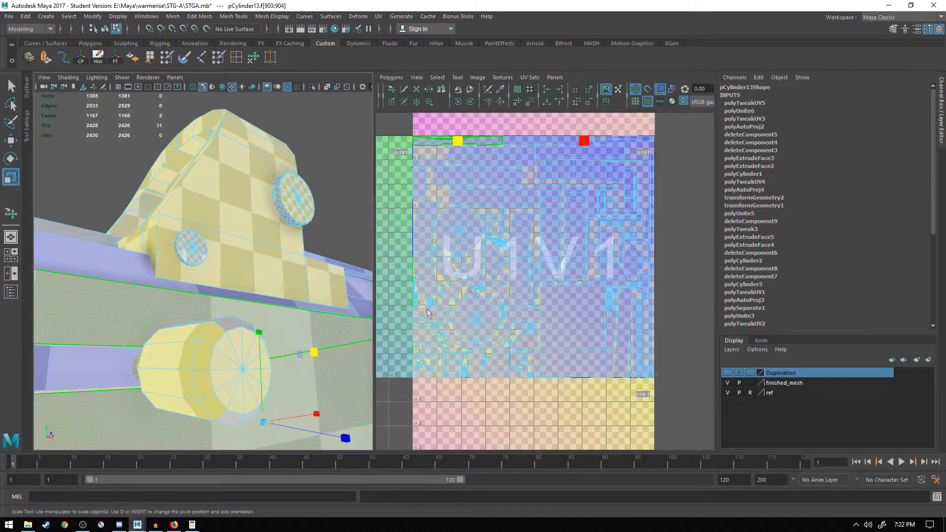
pyautogui.press('f')
pyautogui.keyDown('alt'); pyautogui.moveTo(262, 301); pyautogui.dragTo(263, 297); pyautogui.keyUp('alt')
pyautogui.scroll(-10, 263, 297)
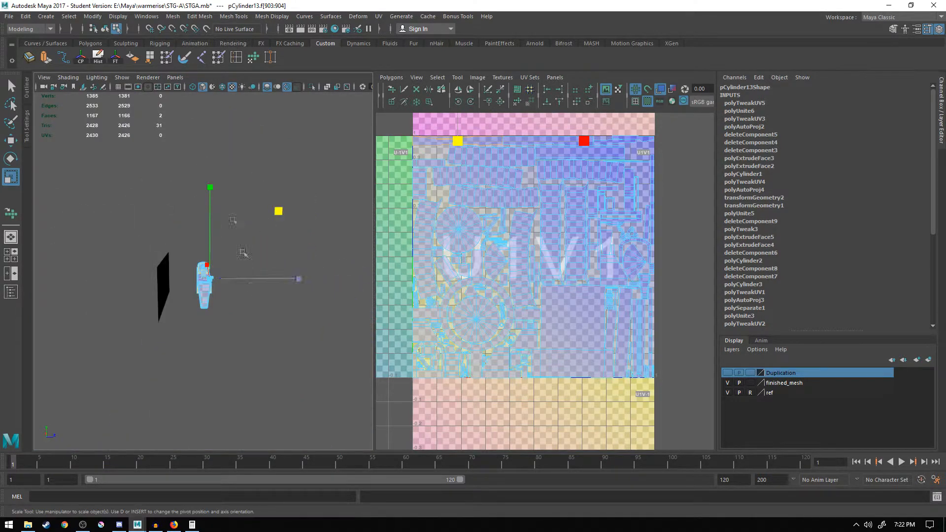
pyautogui.click(378, 16)
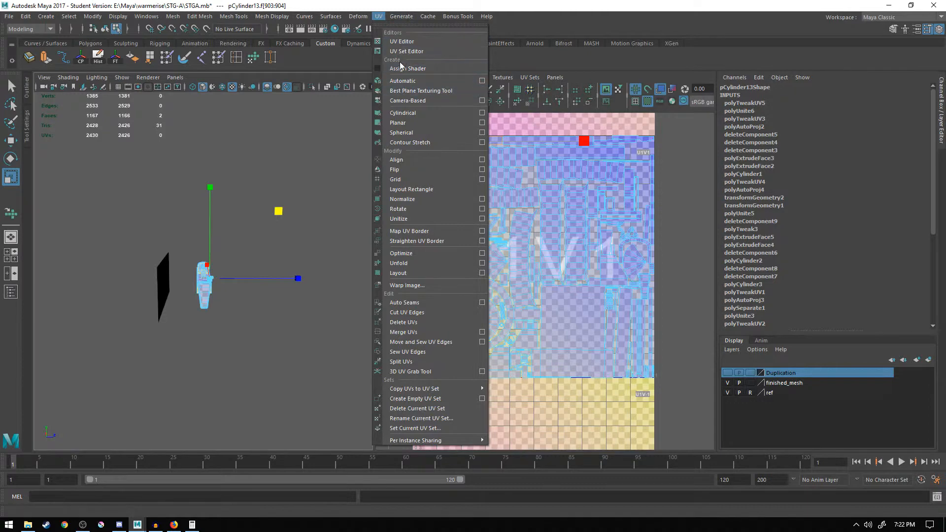
pyautogui.click(408, 84)
pyautogui.keyDown('alt'); pyautogui.moveTo(263, 302); pyautogui.dragTo(377, 311); pyautogui.keyUp('alt')
# - Select every UV shell of the rifle again and unfold the whole layout
pyautogui.click(446, 202)
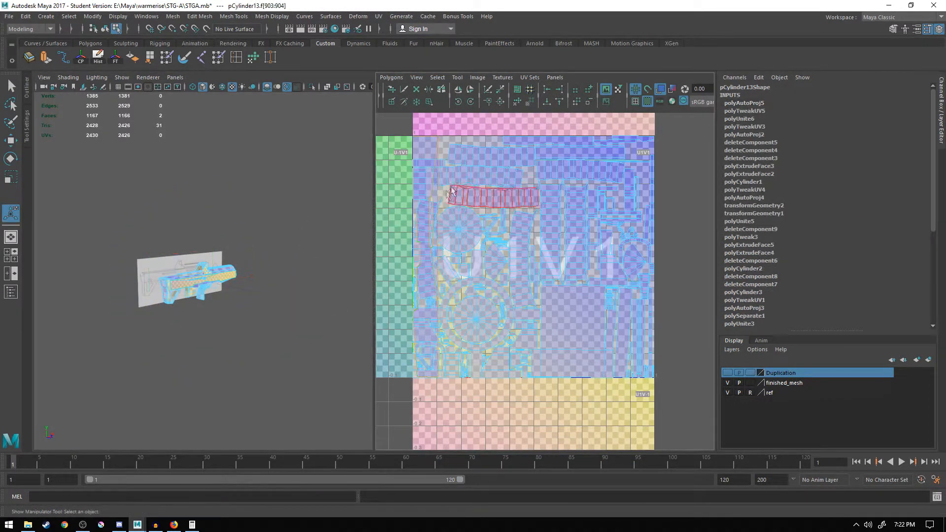
pyautogui.moveTo(391, 117); pyautogui.dragTo(683, 452)
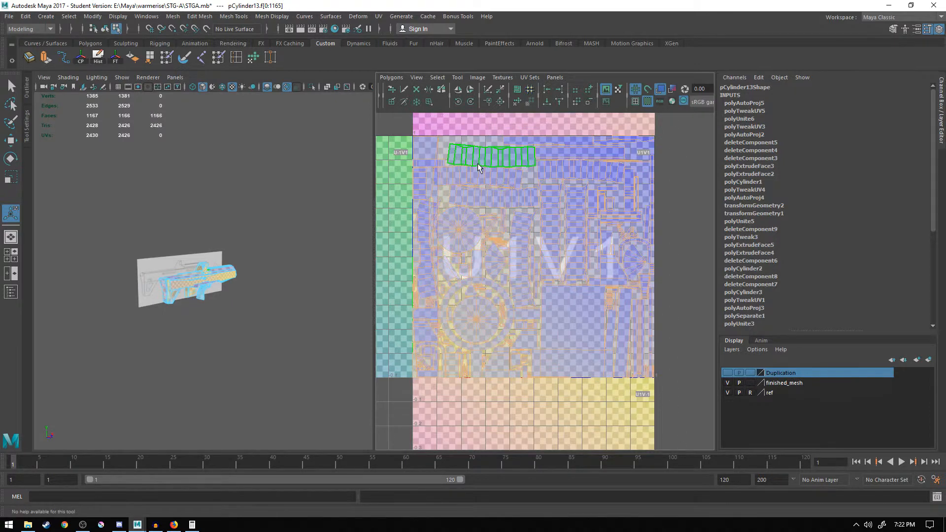
pyautogui.click(391, 79)
pyautogui.click(456, 146)
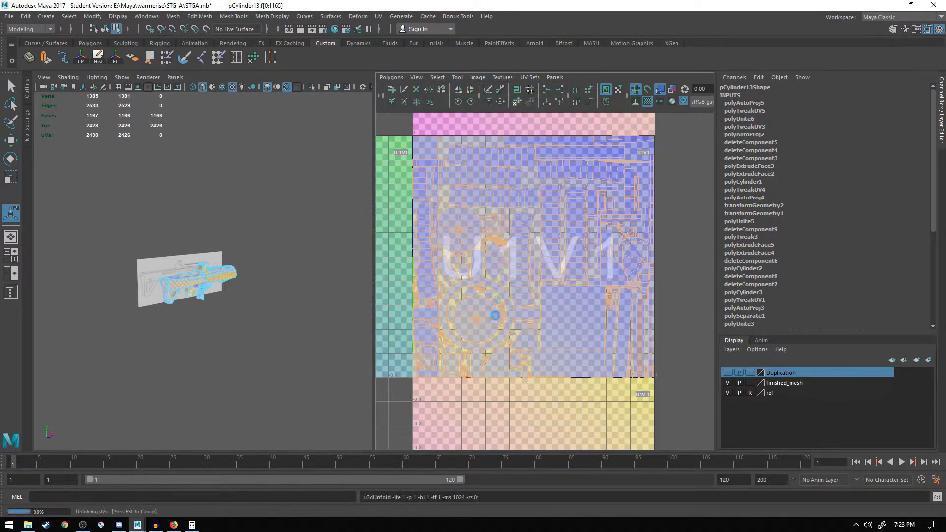
# - Check the checker pattern on the sight interior, reticle and rifle's upper body against the UV shells
pyautogui.scroll(5, 197, 273)
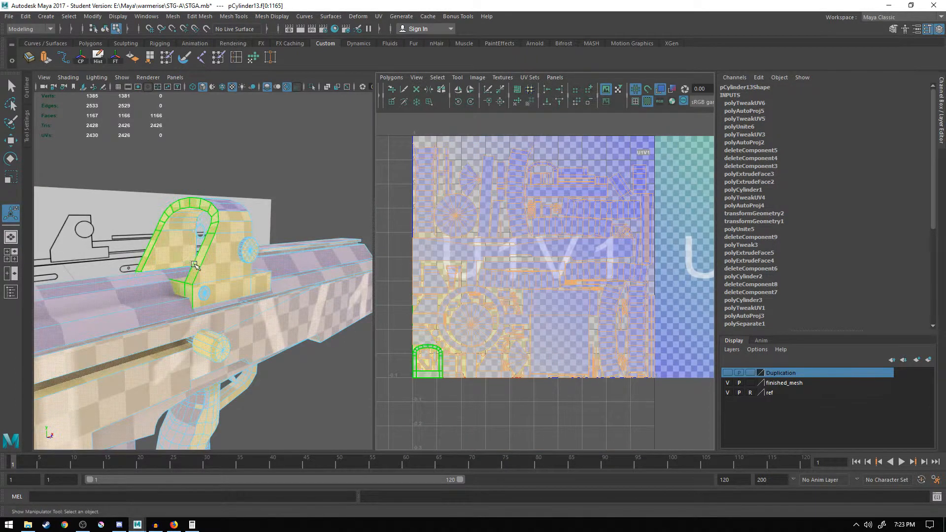
pyautogui.scroll(5, 229, 273)
pyautogui.click(582, 340)
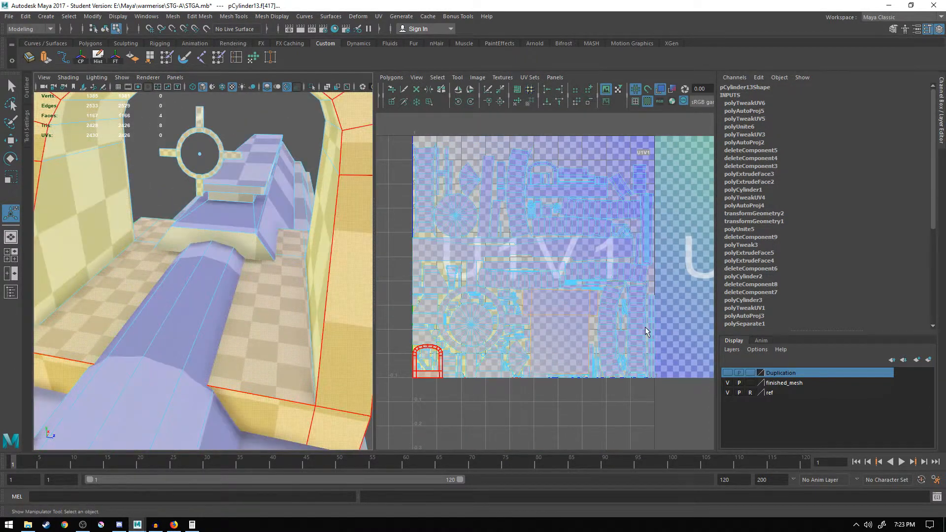
pyautogui.scroll(-1, 424, 371)
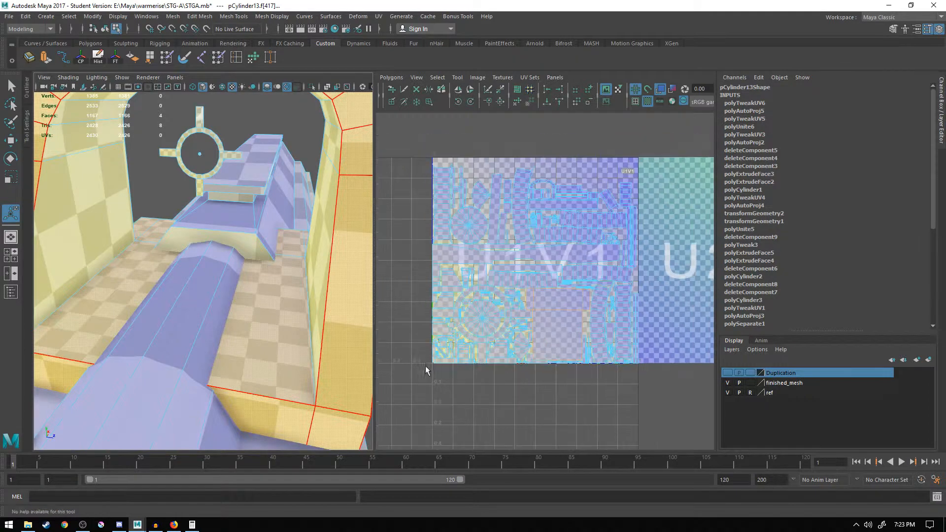
pyautogui.scroll(-7, 264, 275)
pyautogui.scroll(3, 276, 274)
pyautogui.keyDown('alt'); pyautogui.moveTo(281, 274); pyautogui.dragTo(178, 274); pyautogui.keyUp('alt')
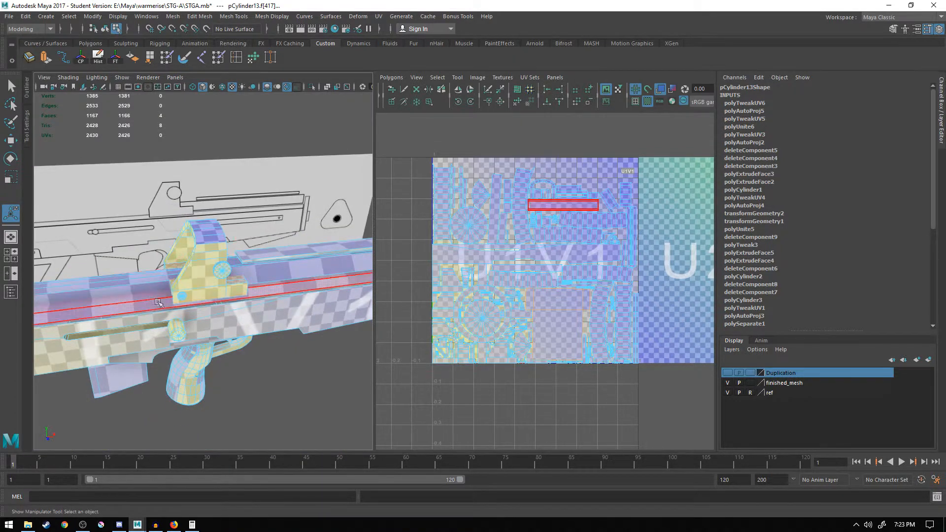
pyautogui.keyDown('alt'); pyautogui.moveTo(155, 284); pyautogui.dragTo(249, 296); pyautogui.keyUp('alt')
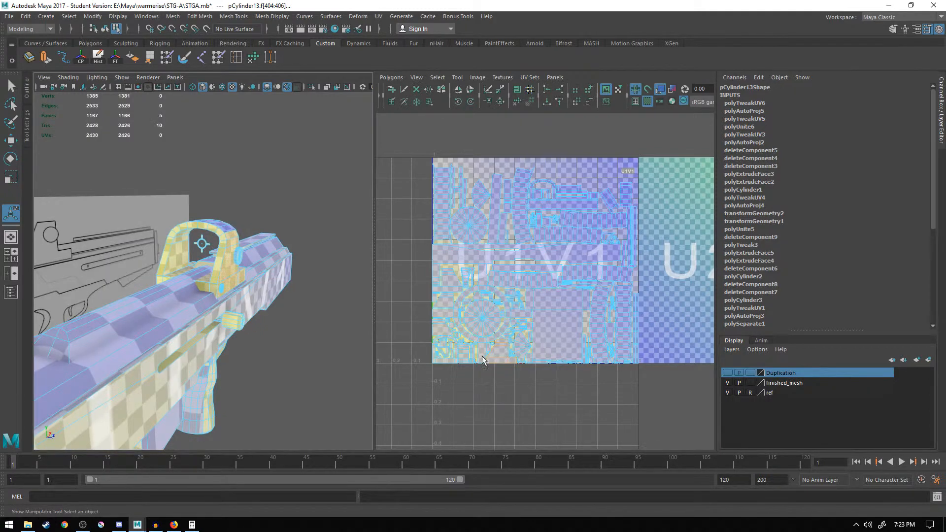
# - Inspect the checker pattern around the front, underside and grip of the rifle for uneven scale
pyautogui.scroll(5, 249, 310)
pyautogui.scroll(-10, 247, 315)
pyautogui.keyDown('alt'); pyautogui.moveTo(248, 314); pyautogui.dragTo(281, 301); pyautogui.keyUp('alt')
pyautogui.scroll(7, 183, 302)
pyautogui.scroll(-4, 197, 304)
pyautogui.keyDown('alt'); pyautogui.moveTo(237, 306); pyautogui.dragTo(250, 222, button='middle'); pyautogui.keyUp('alt')
pyautogui.scroll(6, 249, 216)
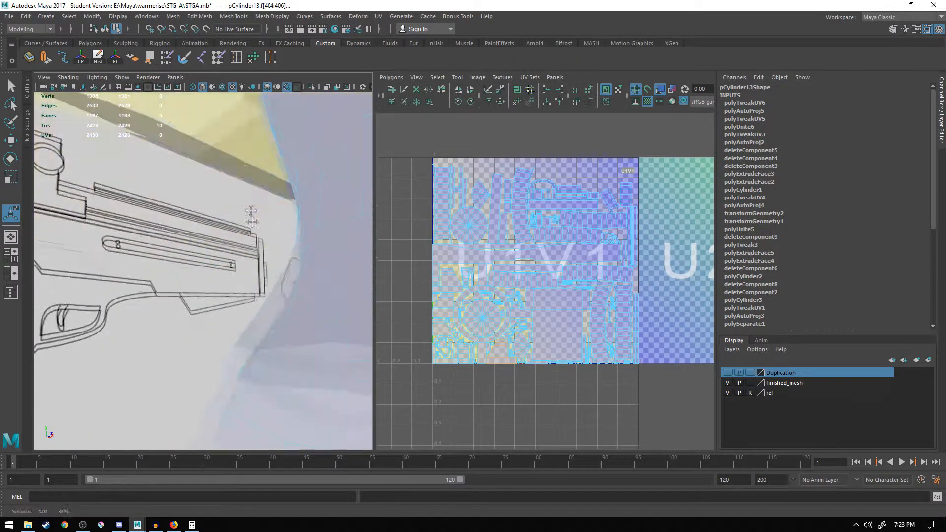
pyautogui.scroll(-3, 256, 246)
pyautogui.moveTo(266, 281)
pyautogui.keyDown('alt'); pyautogui.mouseDown()
pyautogui.moveTo(279, 303)
pyautogui.moveTo(287, 280)
pyautogui.moveTo(279, 274)
pyautogui.mouseUp(); pyautogui.keyUp('alt')
pyautogui.keyDown('alt'); pyautogui.moveTo(222, 276); pyautogui.dragTo(247, 258); pyautogui.keyUp('alt')
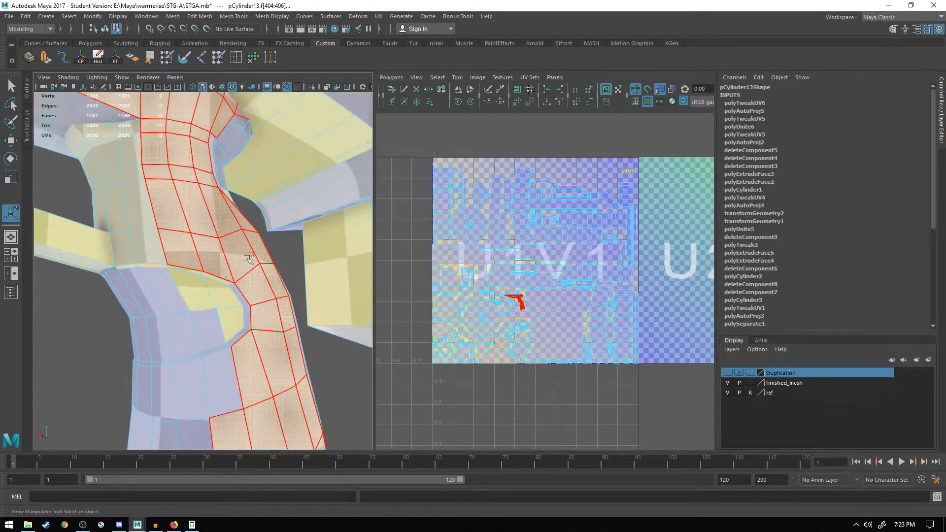
# - Undo the combined rifle's UV edits and the mesh combine, back to the sight's UV layout with separate rifle parts
pyautogui.hotkey('ctrl', 'z')
pyautogui.hotkey('ctrl', 'z')
pyautogui.hotkey('ctrl', 'z')
pyautogui.hotkey('ctrl', 'z')
pyautogui.hotkey('ctrl', 'z')
pyautogui.hotkey('ctrl', 'z')
pyautogui.hotkey('ctrl', 'z')
pyautogui.keyDown('alt'); pyautogui.moveTo(301, 291); pyautogui.dragTo(227, 232); pyautogui.keyUp('alt')
pyautogui.scroll(5, 177, 242)
pyautogui.scroll(-5, 227, 232)
pyautogui.hotkey('ctrl', 'z')
pyautogui.hotkey('ctrl', 'z')
pyautogui.hotkey('ctrl', 'z')
pyautogui.hotkey('ctrl', 'z')
pyautogui.hotkey('ctrl', 'z')
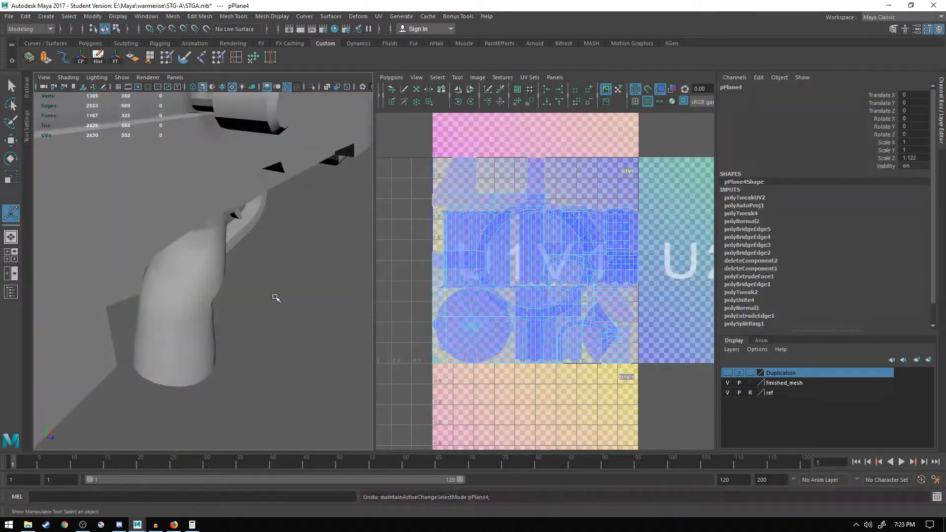
pyautogui.hotkey('ctrl', 'z')
pyautogui.hotkey('ctrl', 'z')
pyautogui.hotkey('ctrl', 'z')
pyautogui.hotkey('ctrl', 'z')
pyautogui.hotkey('ctrl', 'z')
pyautogui.hotkey('ctrl', 'z')
pyautogui.hotkey('ctrl', 'z')
pyautogui.hotkey('ctrl', 'z')
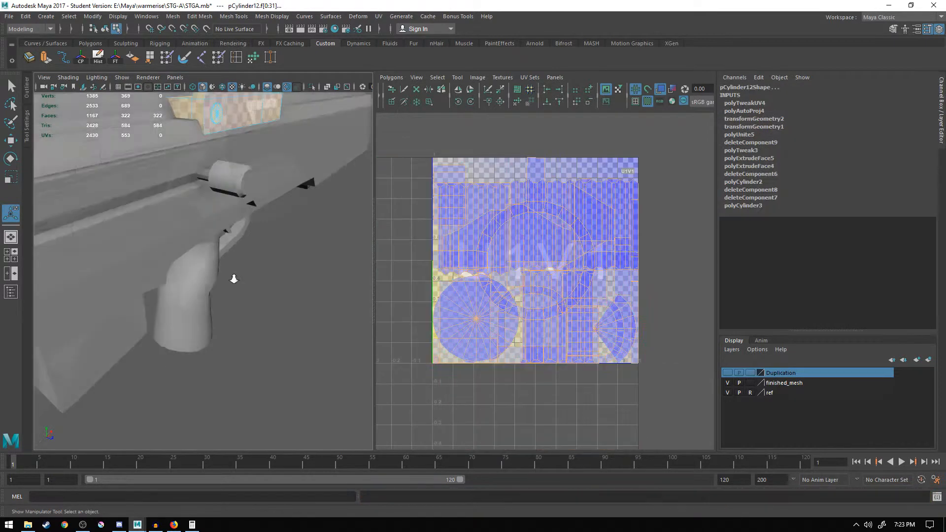
# - Return to object mode, select the separate grip and trigger guard mesh, and frame it
pyautogui.moveTo(188, 279); pyautogui.dragTo(222, 248, button='right')
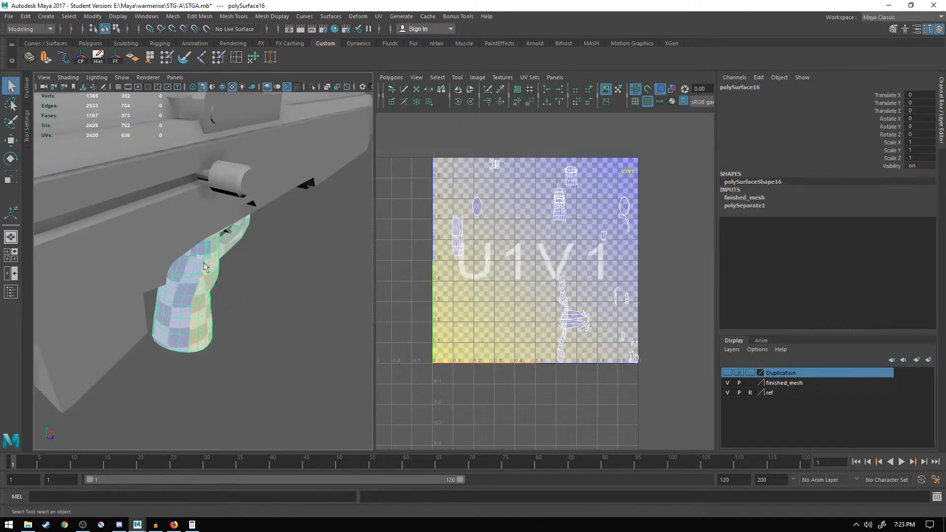
pyautogui.press('f')
pyautogui.keyDown('alt'); pyautogui.moveTo(190, 226); pyautogui.dragTo(316, 245); pyautogui.keyUp('alt')
pyautogui.press('f')
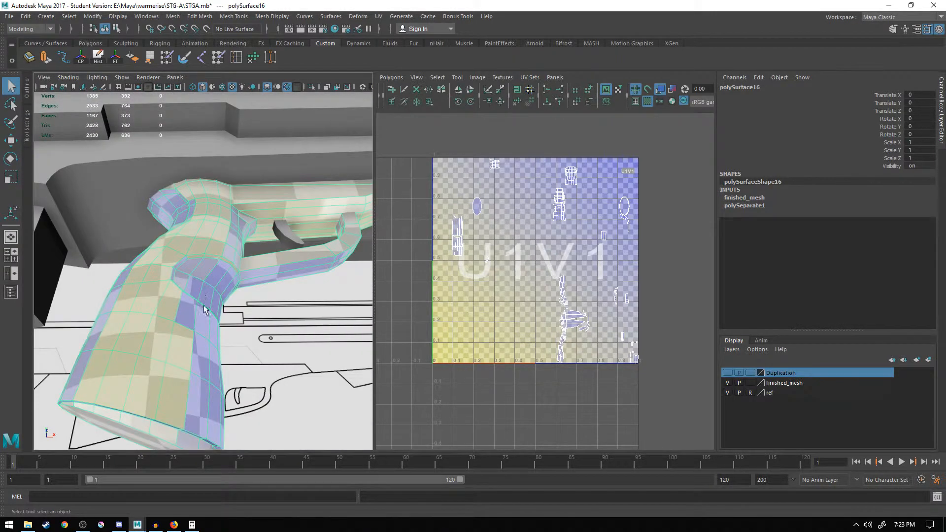
# - Inspect the checker pattern and UV shells on the grip's sides, front and back for uneven scale
pyautogui.moveTo(204, 237); pyautogui.dragTo(207, 259, button='right')
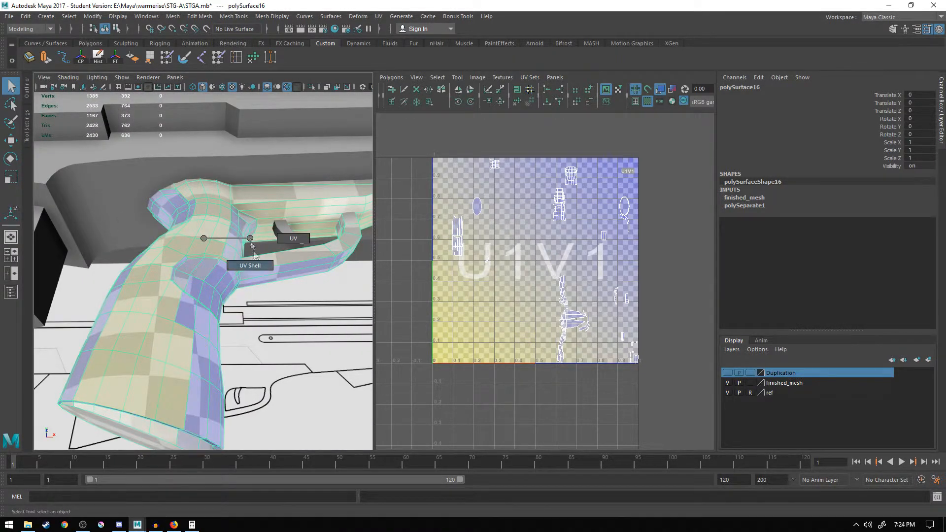
pyautogui.doubleClick(197, 324)
pyautogui.keyDown('alt'); pyautogui.moveTo(204, 297); pyautogui.dragTo(173, 276); pyautogui.keyUp('alt')
pyautogui.click(238, 312)
pyautogui.keyDown('alt'); pyautogui.moveTo(237, 312); pyautogui.dragTo(161, 309); pyautogui.keyUp('alt')
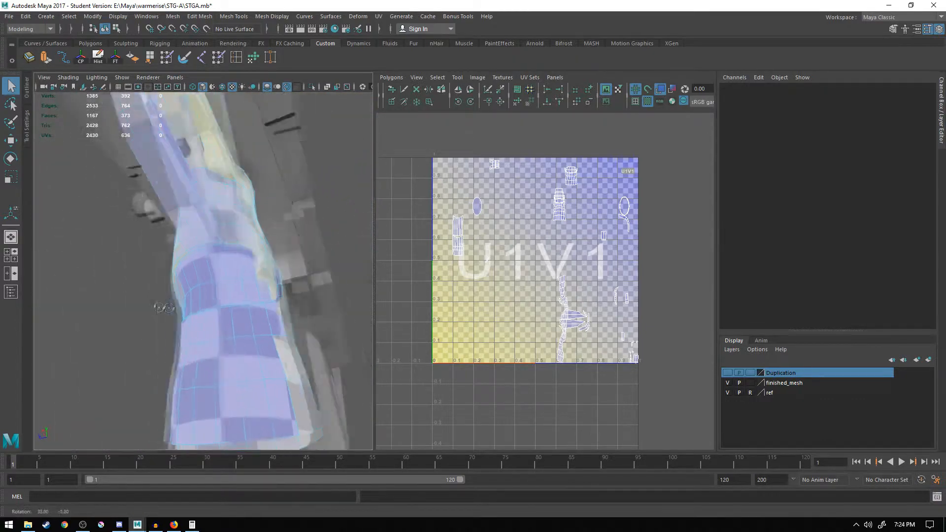
pyautogui.keyDown('alt'); pyautogui.moveTo(260, 331); pyautogui.dragTo(172, 325); pyautogui.keyUp('alt')
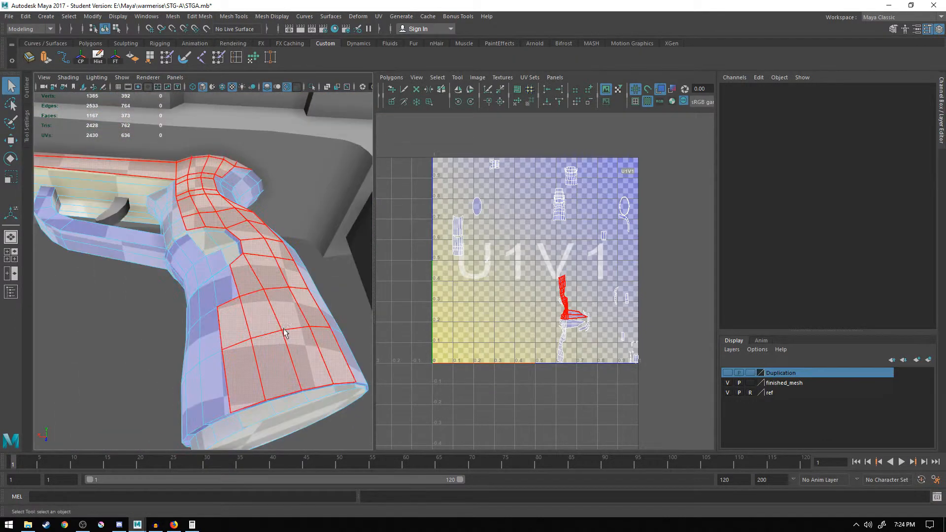
pyautogui.keyDown('alt'); pyautogui.moveTo(280, 322); pyautogui.dragTo(247, 325); pyautogui.keyUp('alt')
pyautogui.keyDown('alt'); pyautogui.moveTo(241, 328); pyautogui.dragTo(186, 327); pyautogui.keyUp('alt')
pyautogui.click(186, 328)
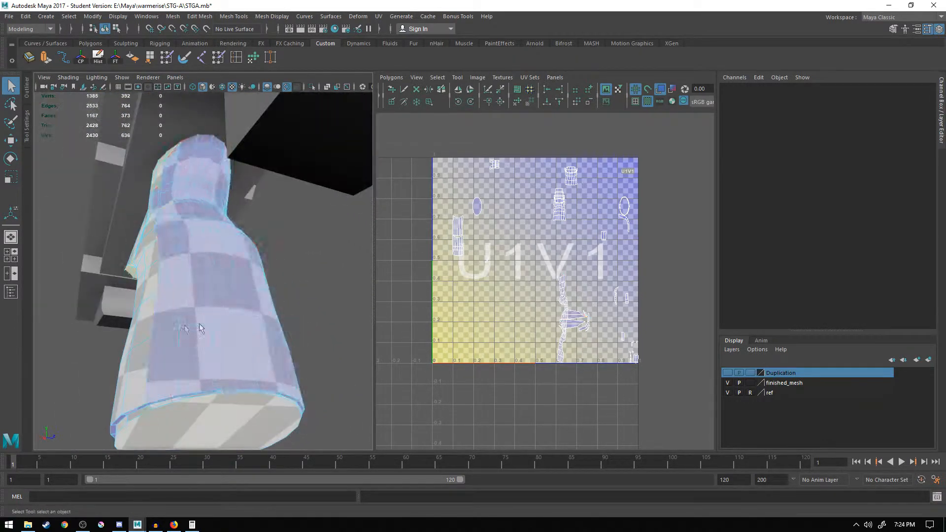
pyautogui.keyDown('alt'); pyautogui.moveTo(228, 289); pyautogui.dragTo(188, 295); pyautogui.keyUp('alt')
pyautogui.click(190, 282)
pyautogui.keyDown('alt'); pyautogui.moveTo(180, 333); pyautogui.dragTo(202, 266); pyautogui.keyUp('alt')
# - Frame the stock mesh, select all its faces to examine their UV shells, and return to object mode
pyautogui.scroll(-4, 213, 232)
pyautogui.click(213, 232)
pyautogui.scroll(-6, 229, 238)
pyautogui.click(138, 299)
pyautogui.scroll(5, 181, 281)
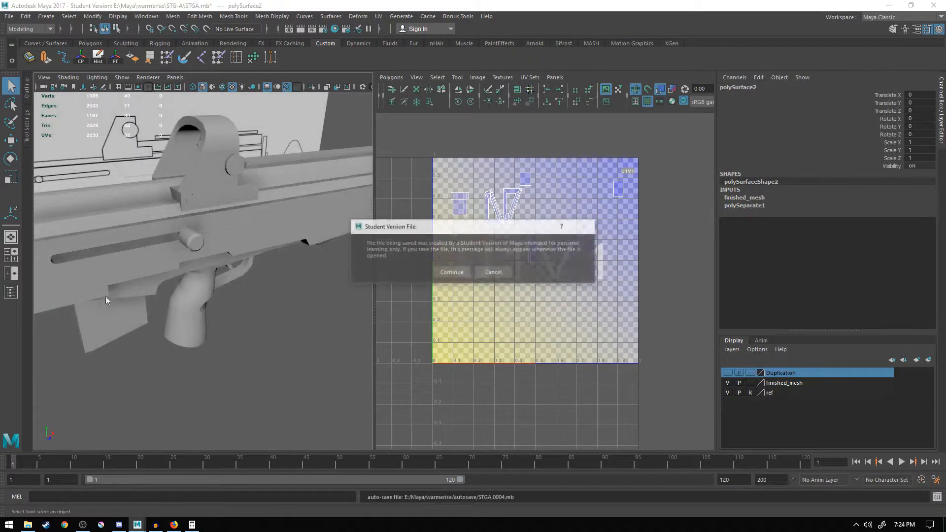
pyautogui.press('f')
pyautogui.keyDown('alt'); pyautogui.moveTo(355, 390); pyautogui.dragTo(352, 306); pyautogui.keyUp('alt')
pyautogui.keyDown('alt'); pyautogui.moveTo(290, 224); pyautogui.dragTo(264, 311); pyautogui.keyUp('alt')
pyautogui.moveTo(253, 291); pyautogui.dragTo(306, 260, button='right')
pyautogui.click(258, 302)
pyautogui.keyDown('alt'); pyautogui.moveTo(252, 301); pyautogui.dragTo(126, 304); pyautogui.keyUp('alt')
pyautogui.keyDown('alt'); pyautogui.moveTo(222, 286); pyautogui.dragTo(134, 268, button='right'); pyautogui.keyUp('alt')
pyautogui.moveTo(137, 214); pyautogui.dragTo(332, 339)
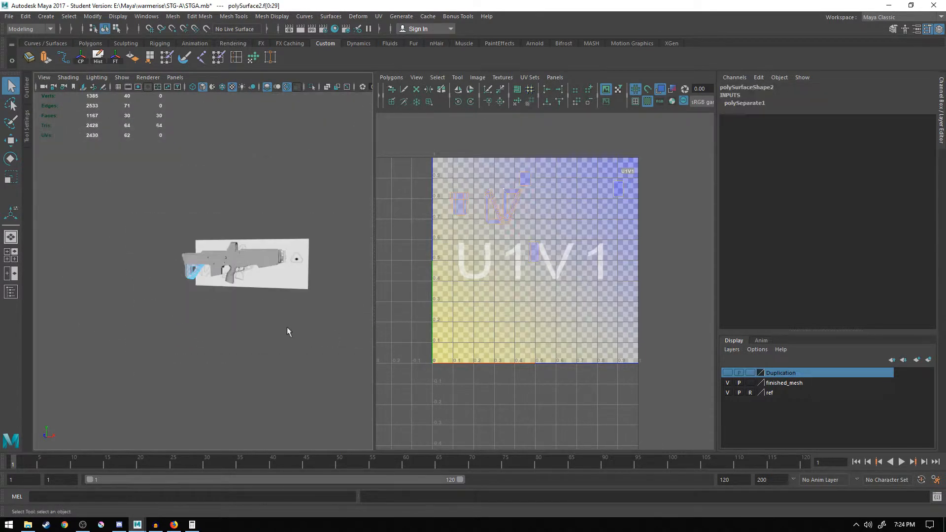
pyautogui.moveTo(198, 274); pyautogui.dragTo(253, 226, button='right')
# - Hide the ref layer and select all of the rifle's parts to display their UVs together
pyautogui.scroll(5, 158, 294)
pyautogui.keyDown('alt'); pyautogui.moveTo(262, 273); pyautogui.dragTo(150, 299, button='middle'); pyautogui.keyUp('alt')
pyautogui.keyDown('alt'); pyautogui.moveTo(311, 294); pyautogui.dragTo(231, 313); pyautogui.keyUp('alt')
pyautogui.keyDown('alt'); pyautogui.moveTo(230, 289); pyautogui.dragTo(266, 262, button='middle'); pyautogui.keyUp('alt')
pyautogui.moveTo(266, 262)
pyautogui.keyDown('alt'); pyautogui.mouseDown()
pyautogui.moveTo(279, 269)
pyautogui.moveTo(285, 259)
pyautogui.moveTo(245, 273)
pyautogui.moveTo(220, 270)
pyautogui.moveTo(208, 254)
pyautogui.moveTo(241, 254)
pyautogui.moveTo(251, 265)
pyautogui.mouseUp(); pyautogui.keyUp('alt')
pyautogui.click(727, 392)
pyautogui.scroll(5, 227, 270)
pyautogui.scroll(-5, 226, 270)
pyautogui.press('space')
pyautogui.keyDown('alt'); pyautogui.moveTo(247, 285); pyautogui.dragTo(281, 241); pyautogui.keyUp('alt')
pyautogui.press('space')
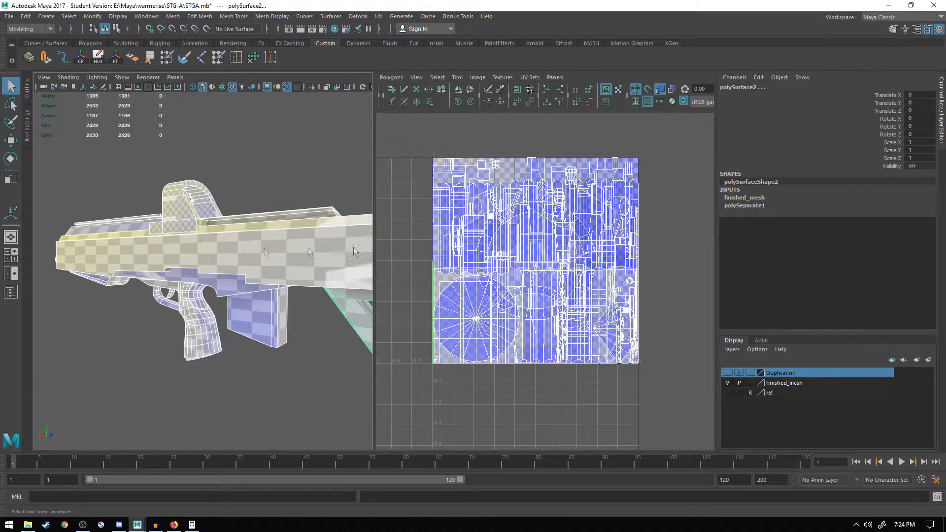
pyautogui.keyDown('alt'); pyautogui.moveTo(316, 208); pyautogui.dragTo(162, 244); pyautogui.keyUp('alt')
# - Select the sight frame, reticle and round knobs together and lay out their UVs without overlaps at a packing resolution of 256
pyautogui.click(162, 244)
pyautogui.scroll(-5, 132, 247)
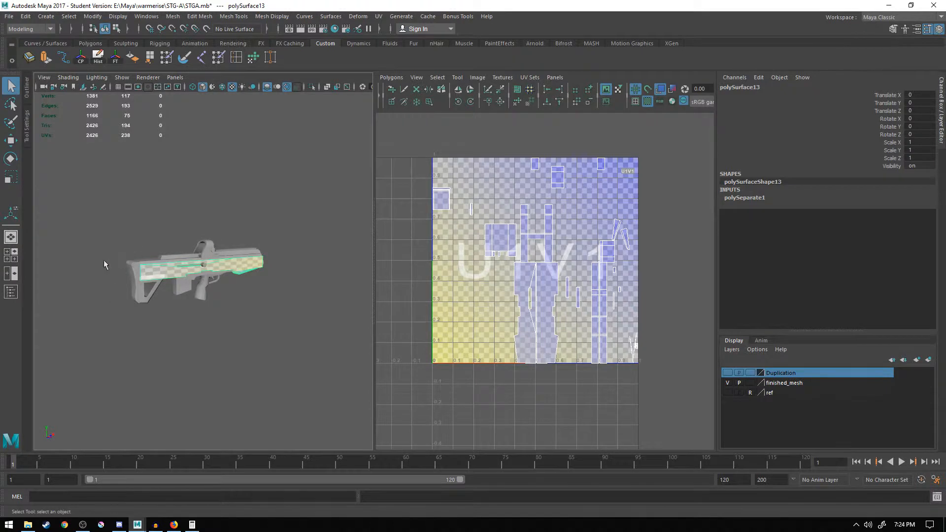
pyautogui.click(214, 249)
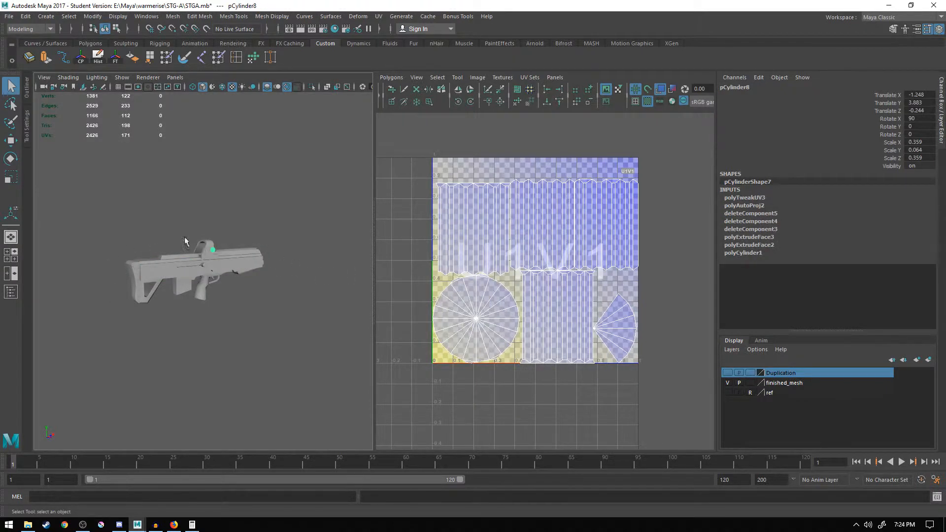
pyautogui.moveTo(221, 248); pyautogui.dragTo(223, 248)
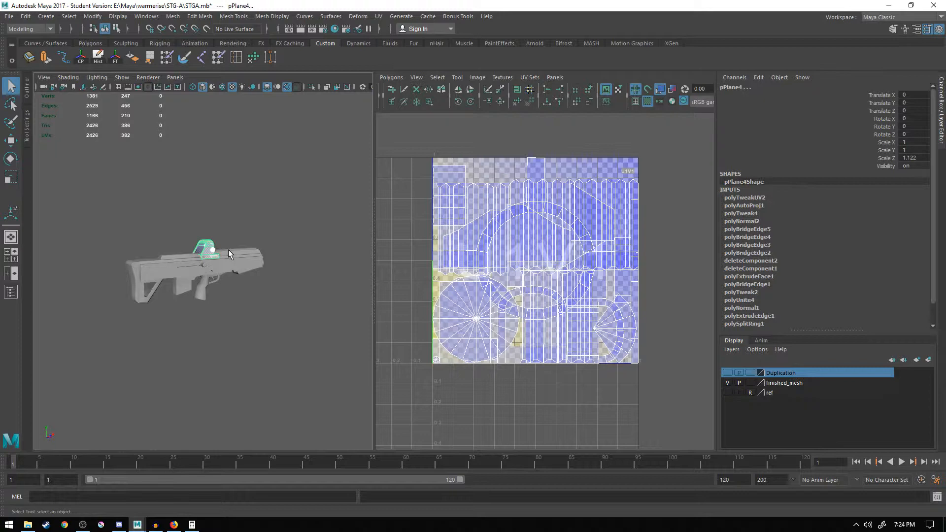
pyautogui.scroll(10, 231, 250)
pyautogui.scroll(-3, 231, 249)
pyautogui.keyDown('alt'); pyautogui.moveTo(230, 249); pyautogui.dragTo(249, 307, button='middle'); pyautogui.keyUp('alt')
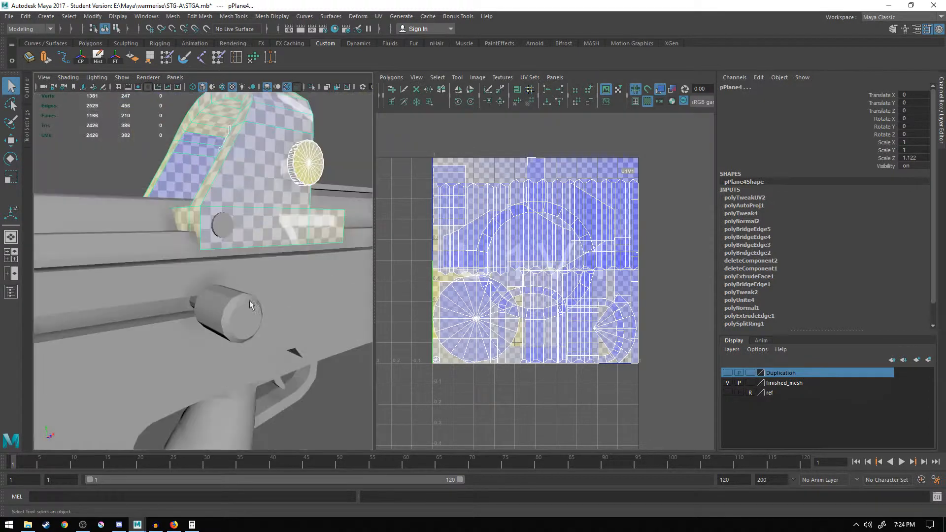
pyautogui.click(214, 230)
pyautogui.keyDown('alt'); pyautogui.moveTo(215, 229); pyautogui.dragTo(332, 230); pyautogui.keyUp('alt')
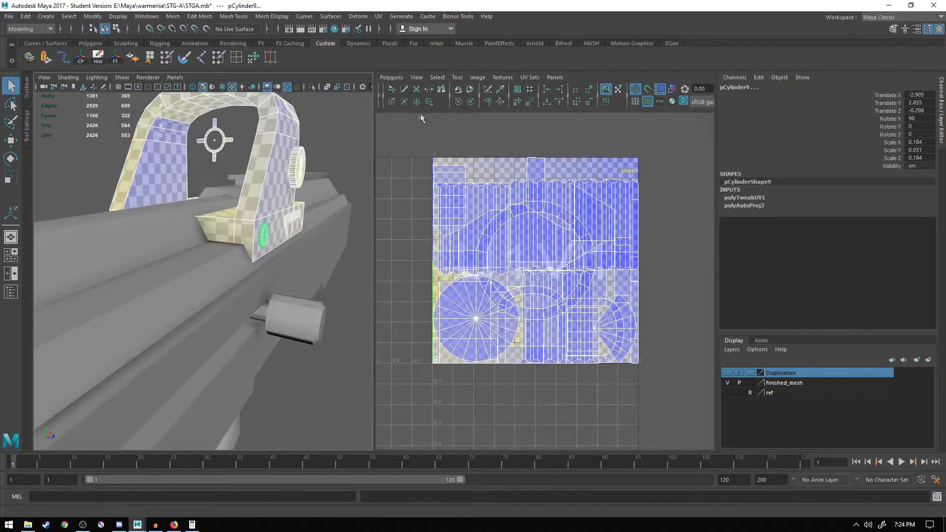
pyautogui.click(518, 102)
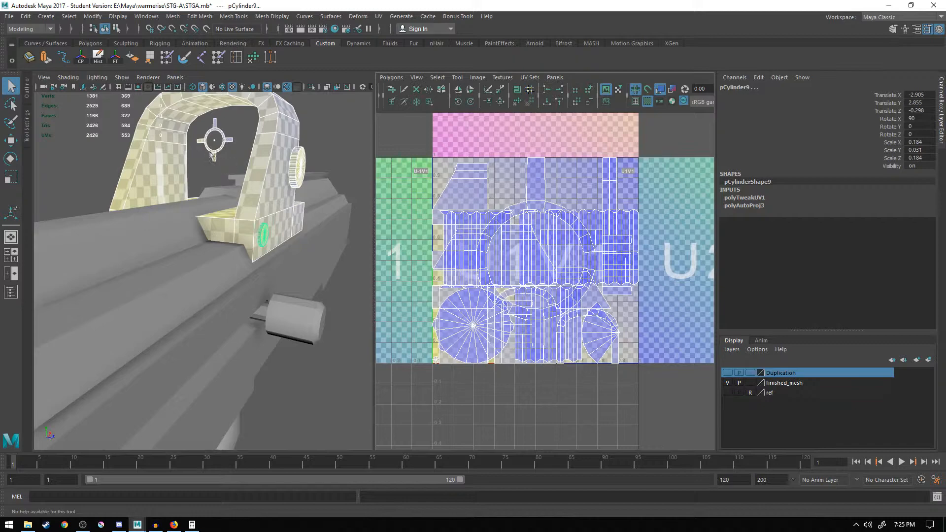
pyautogui.click(231, 134)
pyautogui.click(228, 140)
pyautogui.press('r')
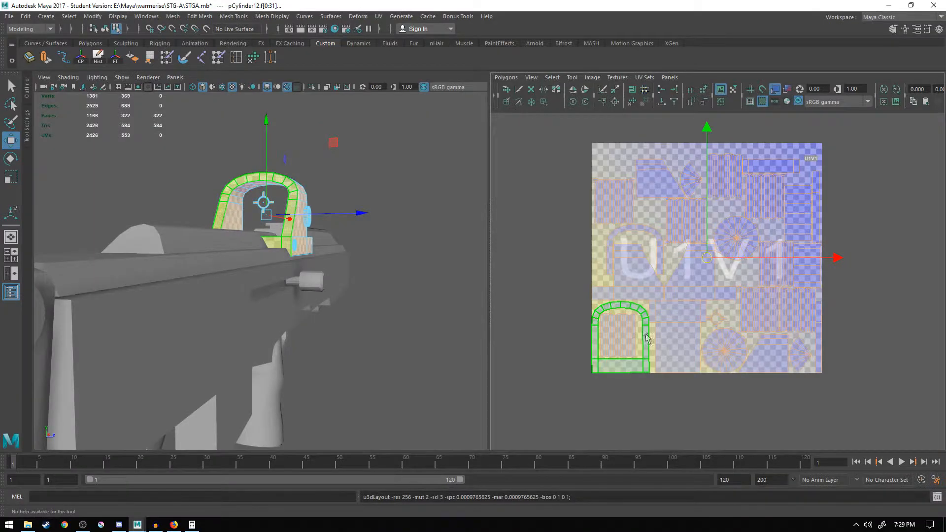
# - Select every rifle part in object mode and pack all UVs together into the 0–1 square at a packing resolution of 256
pyautogui.scroll(-8, 366, 270)
pyautogui.moveTo(133, 216); pyautogui.dragTo(366, 376)
pyautogui.moveTo(259, 280); pyautogui.dragTo(199, 219, button='right')
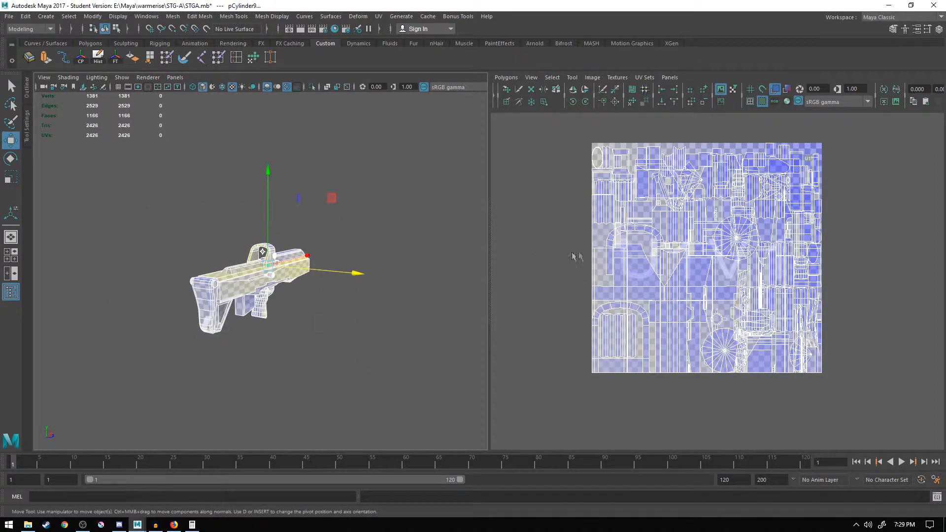
pyautogui.keyDown('shift'); pyautogui.click(633, 93); pyautogui.keyUp('shift')
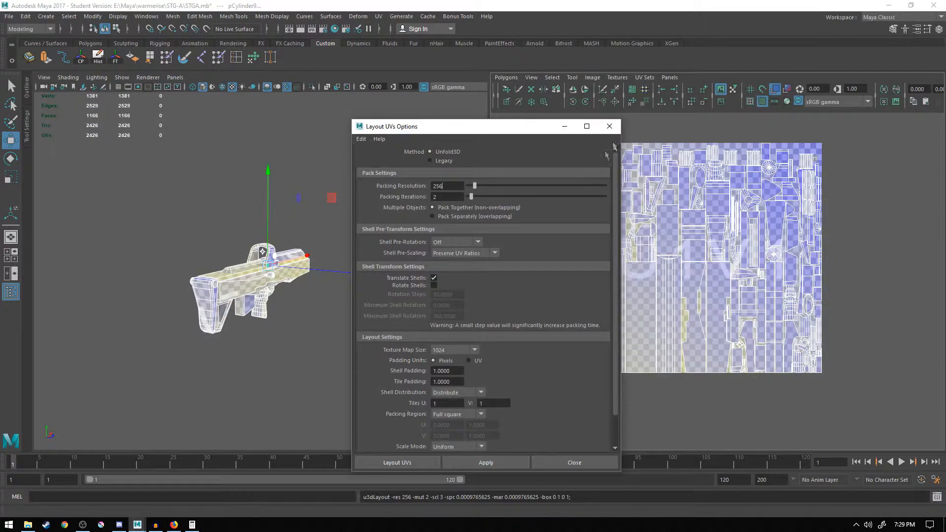
pyautogui.click(610, 127)
# - Inspect the checker scale along the top and both sides of the rifle body, including the body mesh selected alone
pyautogui.scroll(8, 304, 232)
pyautogui.keyDown('alt'); pyautogui.moveTo(304, 227); pyautogui.dragTo(336, 248); pyautogui.keyUp('alt')
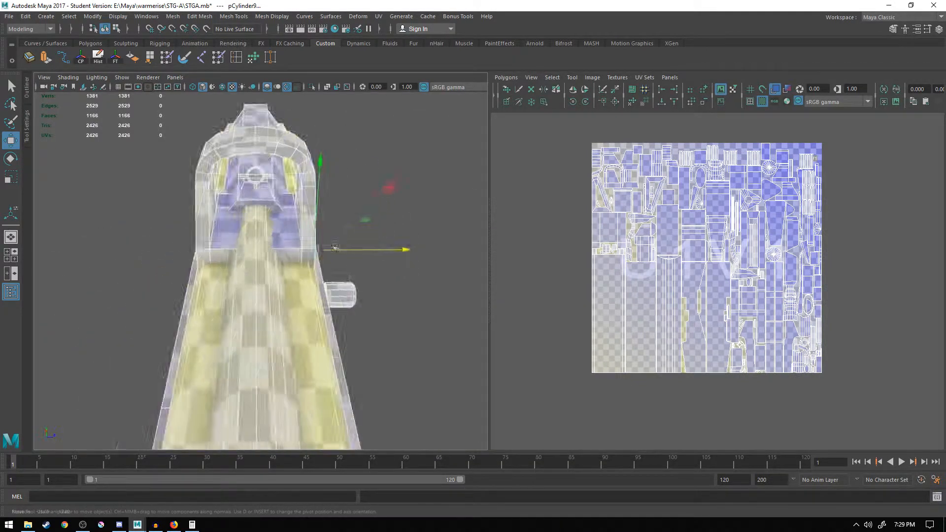
pyautogui.scroll(5, 335, 248)
pyautogui.keyDown('alt'); pyautogui.moveTo(296, 180); pyautogui.dragTo(300, 290, button='middle'); pyautogui.keyUp('alt')
pyautogui.keyDown('alt'); pyautogui.moveTo(299, 290); pyautogui.dragTo(377, 183); pyautogui.keyUp('alt')
pyautogui.keyDown('alt'); pyautogui.moveTo(272, 278); pyautogui.dragTo(318, 245); pyautogui.keyUp('alt')
pyautogui.click(307, 268)
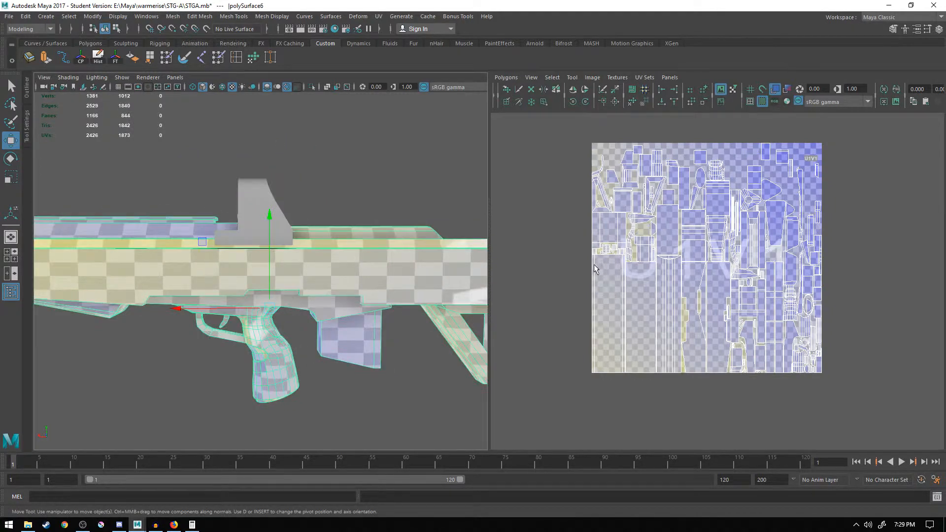
pyautogui.scroll(-5, 398, 257)
pyautogui.keyDown('alt'); pyautogui.moveTo(382, 260); pyautogui.dragTo(389, 242); pyautogui.keyUp('alt')
pyautogui.scroll(3, 392, 240)
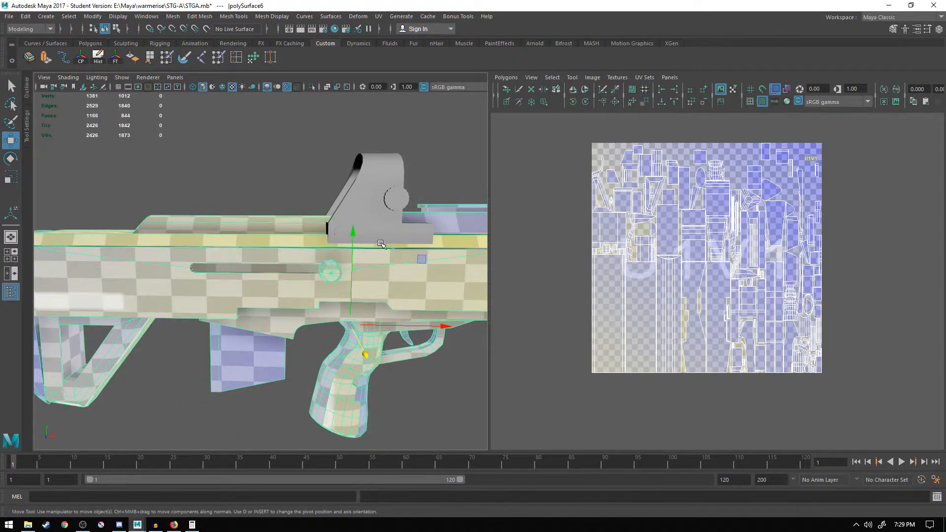
pyautogui.scroll(-4, 381, 243)
pyautogui.keyDown('alt'); pyautogui.moveTo(381, 243); pyautogui.dragTo(288, 235); pyautogui.keyUp('alt')
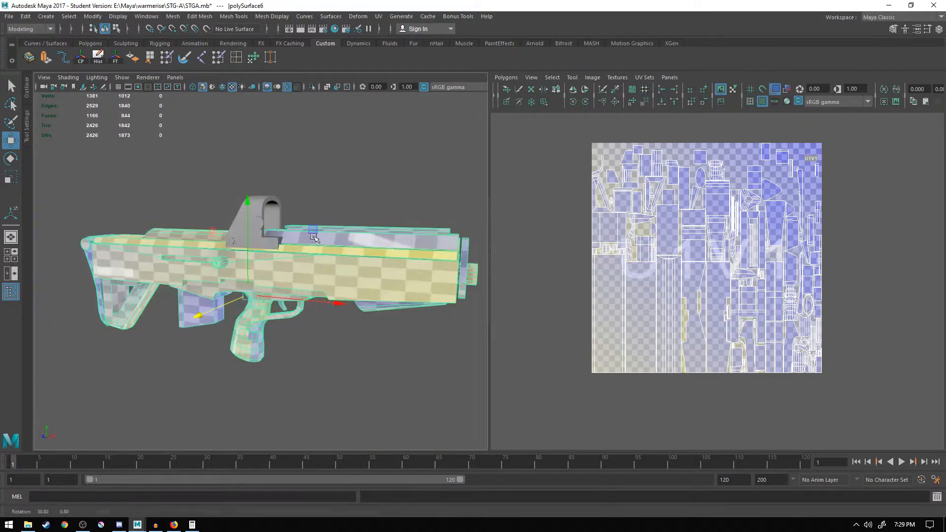
# - Select the sight frame and its round knobs one by one to check their checker scale and UV shells
pyautogui.click(279, 184)
pyautogui.click(267, 207)
pyautogui.keyDown('alt'); pyautogui.moveTo(266, 207); pyautogui.dragTo(340, 196); pyautogui.keyUp('alt')
pyautogui.scroll(6, 265, 199)
pyautogui.scroll(-5, 264, 198)
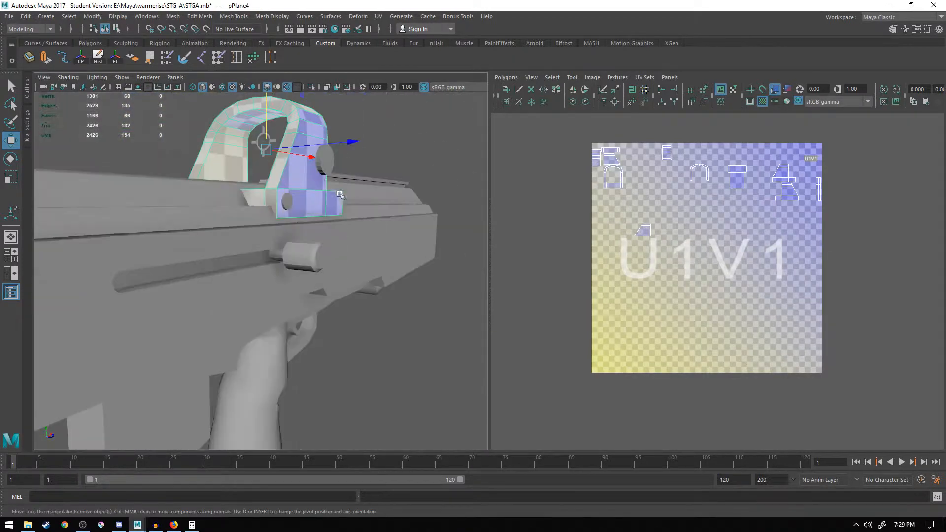
pyautogui.click(286, 202)
pyautogui.click(326, 164)
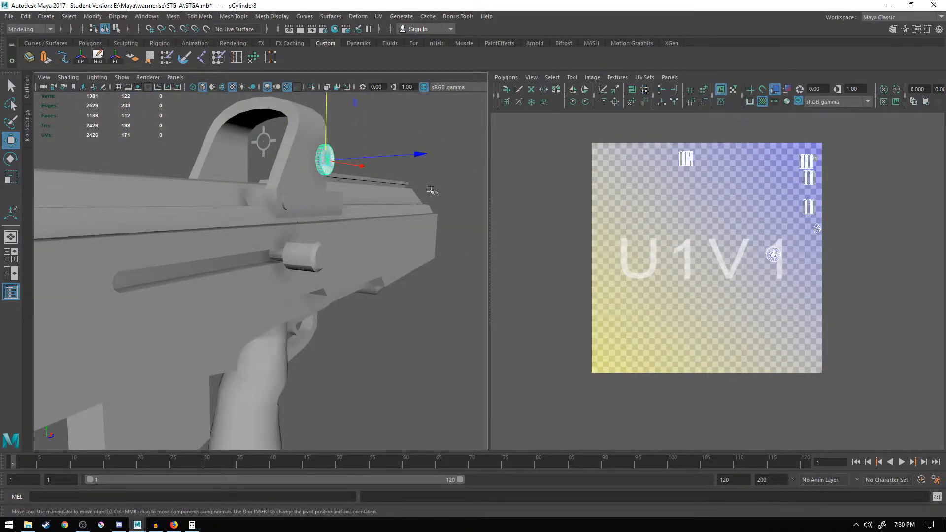
# - Select the whole rifle and compare the checker size across the stock, magazine, grip, body and sight
pyautogui.scroll(-4, 345, 197)
pyautogui.keyDown('alt'); pyautogui.moveTo(275, 201); pyautogui.dragTo(207, 202); pyautogui.keyUp('alt')
pyautogui.scroll(-3, 190, 204)
pyautogui.moveTo(102, 210)
pyautogui.mouseDown()
pyautogui.moveTo(380, 376)
pyautogui.moveTo(387, 288)
pyautogui.mouseUp()
pyautogui.press('space')
pyautogui.press('space')
pyautogui.press('6')
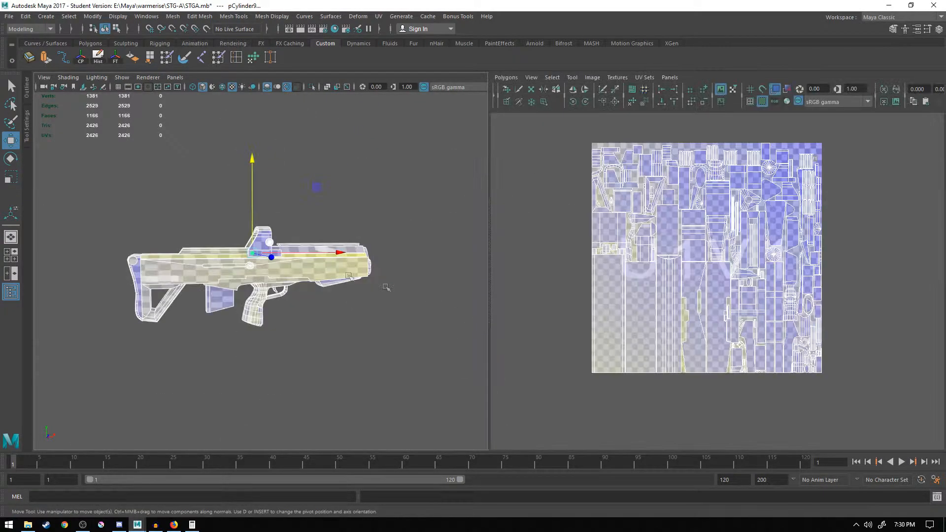
pyautogui.scroll(5, 386, 288)
pyautogui.scroll(-2, 343, 274)
pyautogui.keyDown('alt'); pyautogui.moveTo(293, 260); pyautogui.dragTo(369, 237, button='middle'); pyautogui.keyUp('alt')
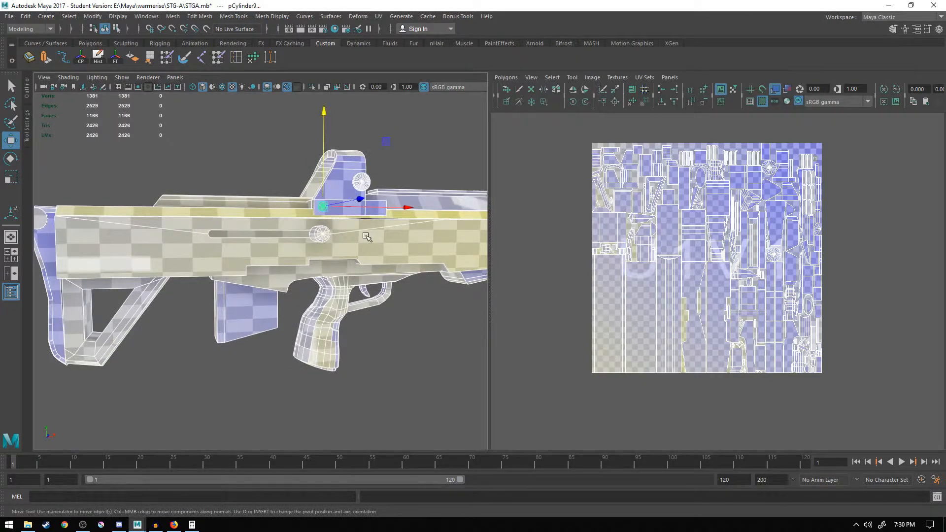
pyautogui.keyDown('alt'); pyautogui.moveTo(408, 242); pyautogui.dragTo(376, 231, button='middle'); pyautogui.keyUp('alt')
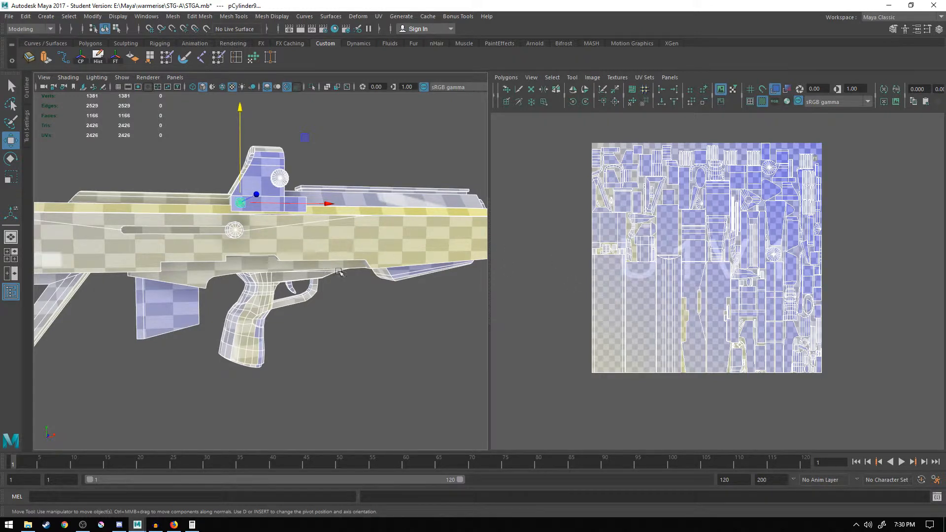
# - Select the large side faces of the body and examine their matching shells in the UV layout
pyautogui.moveTo(431, 226); pyautogui.dragTo(433, 251, button='right')
pyautogui.click(419, 247)
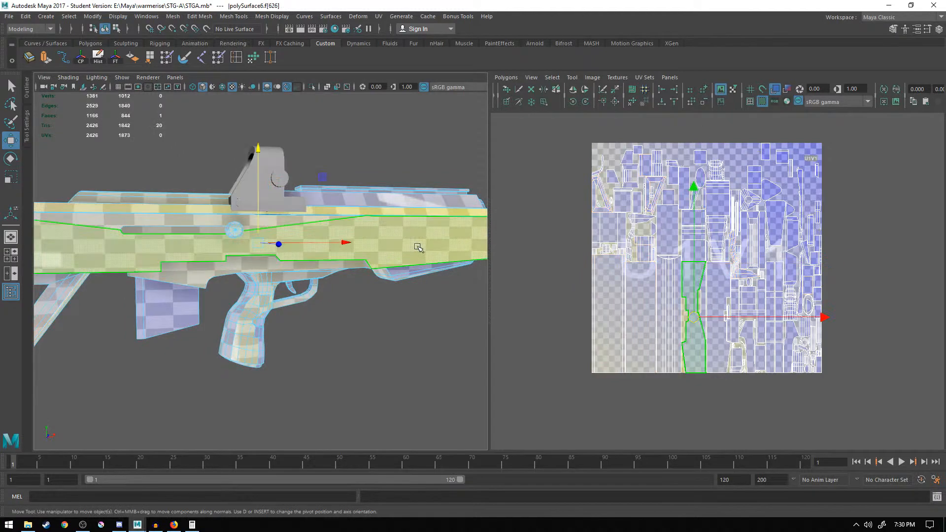
pyautogui.scroll(2, 296, 217)
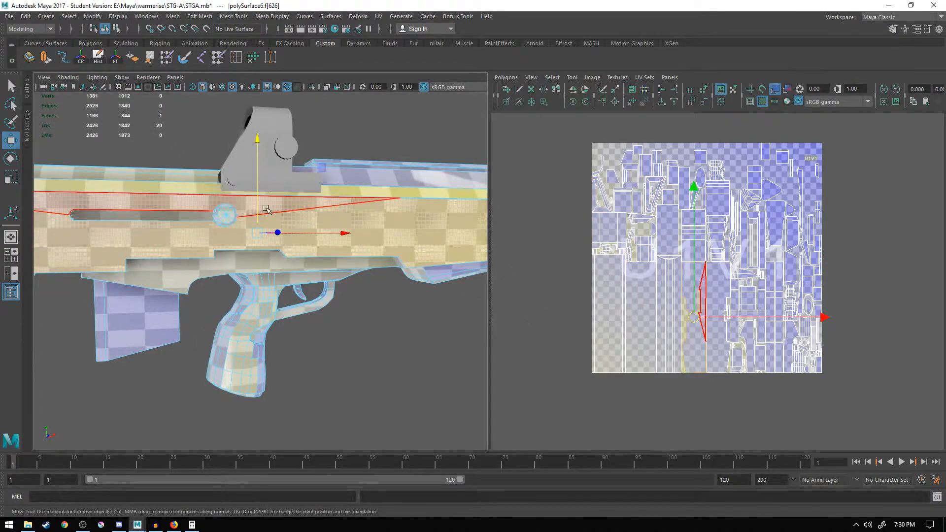
pyautogui.click(265, 206)
pyautogui.scroll(5, 681, 330)
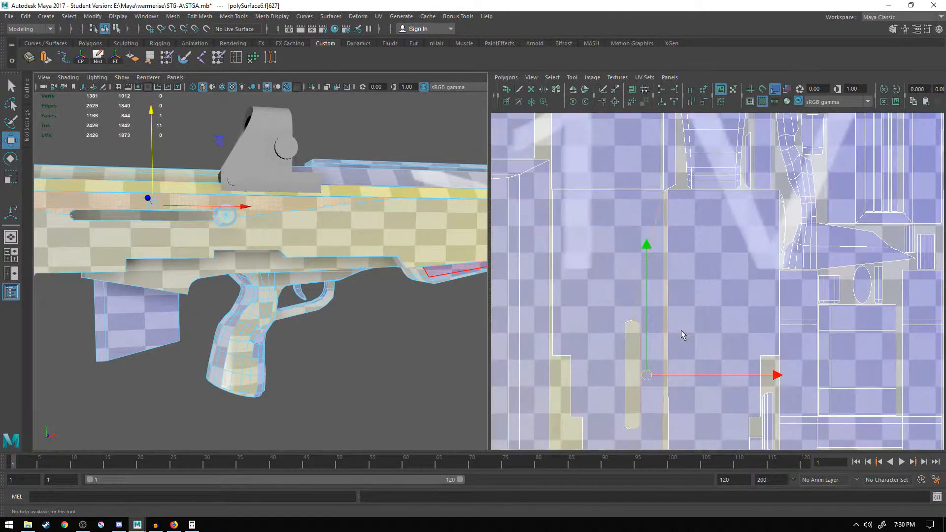
pyautogui.keyDown('alt'); pyautogui.moveTo(609, 274); pyautogui.dragTo(649, 224, button='middle'); pyautogui.keyUp('alt')
pyautogui.click(377, 329)
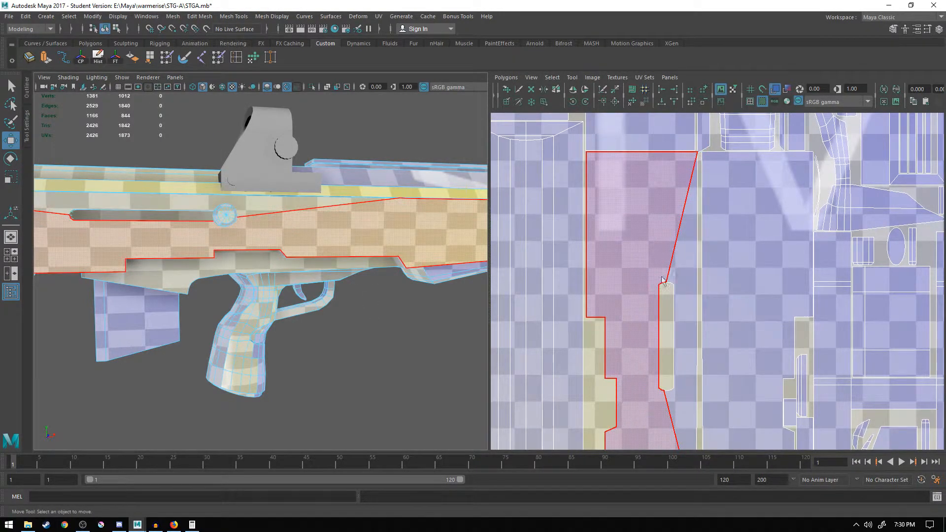
pyautogui.scroll(-10, 665, 241)
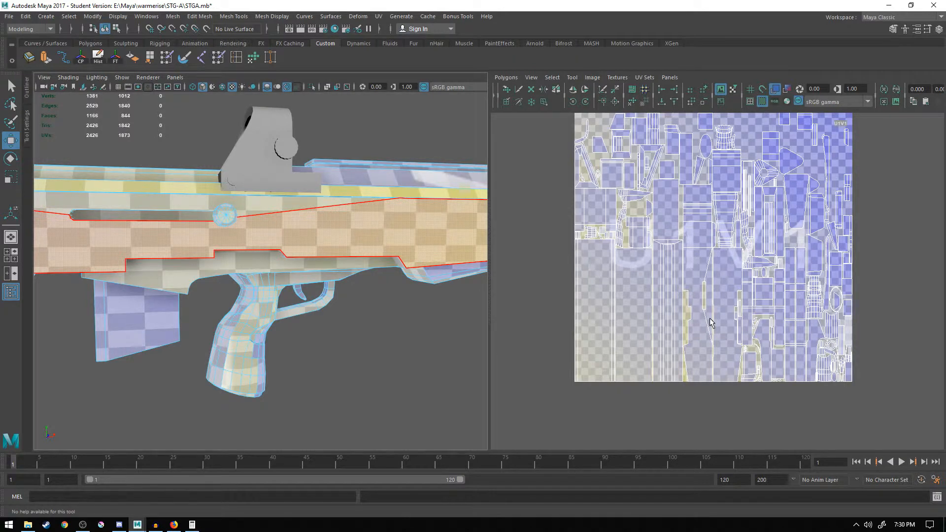
# - Return to object mode and look over the whole rifle from different angles
pyautogui.moveTo(348, 226); pyautogui.dragTo(394, 200, button='right')
pyautogui.click(436, 325)
pyautogui.keyDown('alt'); pyautogui.moveTo(377, 302); pyautogui.dragTo(392, 283); pyautogui.keyUp('alt')
pyautogui.scroll(-8, 311, 312)
pyautogui.scroll(4, 312, 312)
pyautogui.click(246, 278)
pyautogui.scroll(5, 363, 236)
pyautogui.scroll(1, 362, 235)
pyautogui.keyDown('alt'); pyautogui.moveTo(388, 226); pyautogui.dragTo(529, 210); pyautogui.keyUp('alt')
# - Frame the sight and inspect its frame, opening and holographic reticle up close
pyautogui.click(299, 201)
pyautogui.press('f')
pyautogui.keyDown('alt'); pyautogui.moveTo(347, 225); pyautogui.dragTo(379, 217); pyautogui.keyUp('alt')
pyautogui.click(346, 226)
pyautogui.rightClick(258, 185)
pyautogui.keyDown('alt'); pyautogui.moveTo(270, 205); pyautogui.dragTo(444, 200); pyautogui.keyUp('alt')
pyautogui.keyDown('alt'); pyautogui.moveTo(444, 201); pyautogui.dragTo(291, 234, button='right'); pyautogui.keyUp('alt')
pyautogui.keyDown('alt'); pyautogui.moveTo(291, 234); pyautogui.dragTo(329, 248); pyautogui.keyUp('alt')
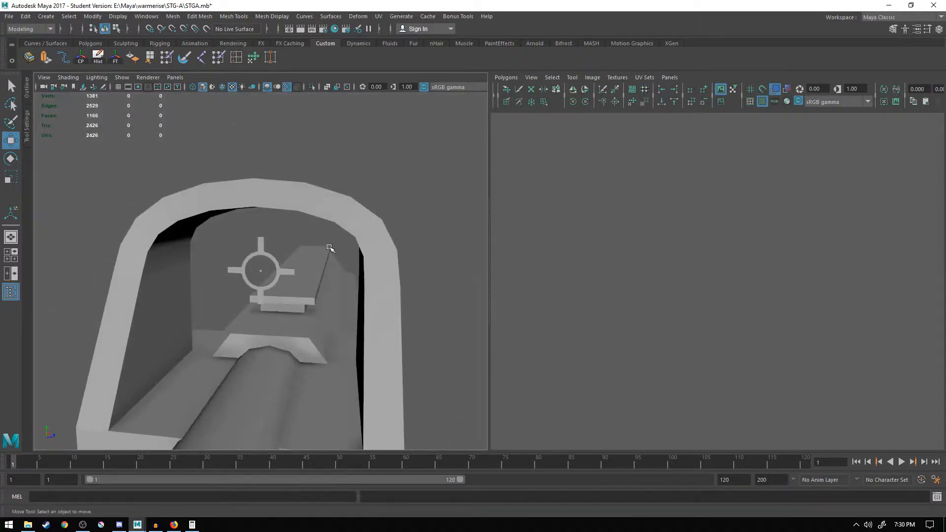
# - Switch from the split UV layout to a single large perspective view showing the whole rifle
pyautogui.press('space')
pyautogui.keyDown('alt'); pyautogui.moveTo(433, 292); pyautogui.dragTo(438, 249); pyautogui.keyUp('alt')
pyautogui.scroll(-5, 410, 203)
pyautogui.press('space')
pyautogui.press('space')
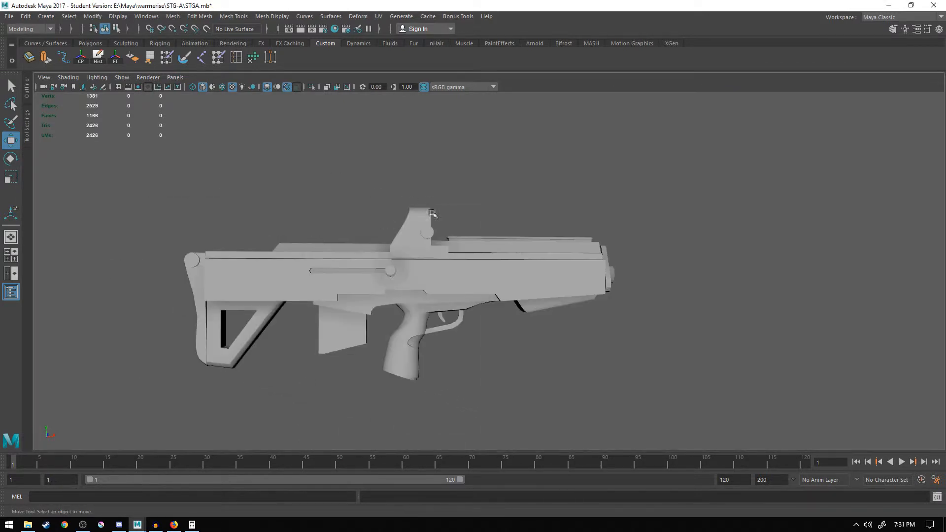
pyautogui.press('space')
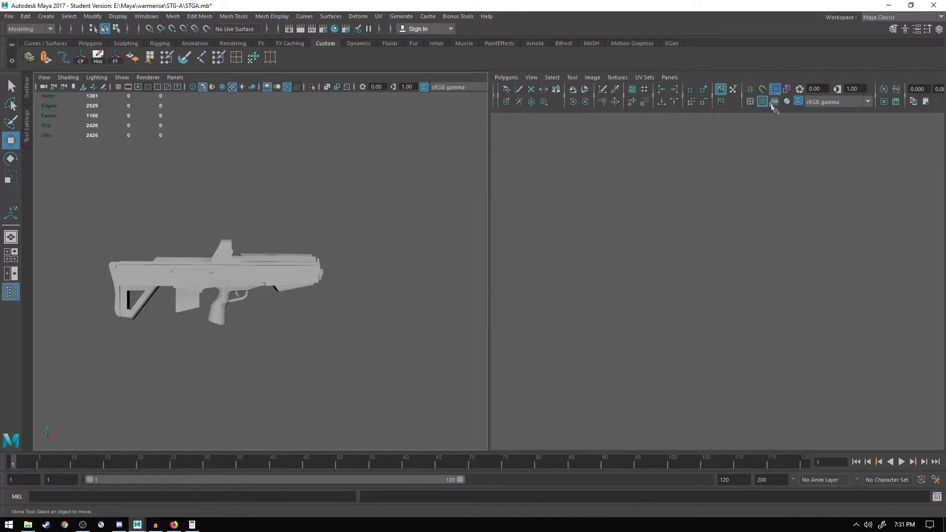
pyautogui.keyDown('alt'); pyautogui.moveTo(258, 203); pyautogui.dragTo(412, 232, button='middle'); pyautogui.keyUp('alt')
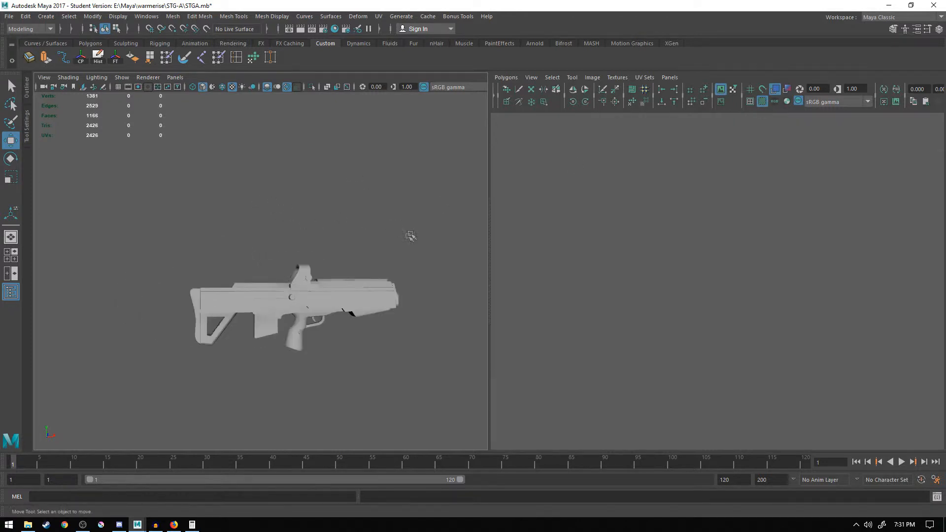
pyautogui.press('space')
# - Reopen the channel box and layer editor, show the ref layer, and view the finished rifle against the reference drawing
pyautogui.click(940, 29)
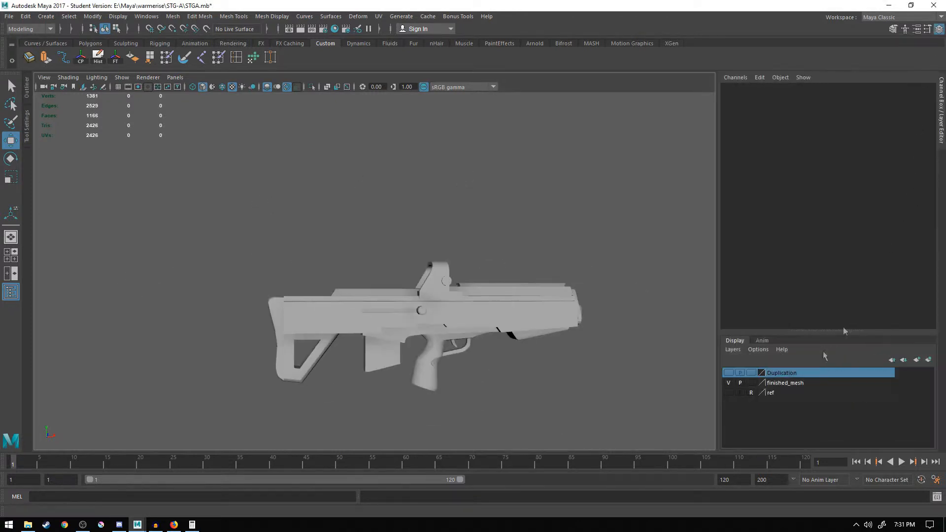
pyautogui.click(732, 394)
pyautogui.keyDown('alt'); pyautogui.moveTo(552, 217); pyautogui.dragTo(429, 250); pyautogui.keyUp('alt')
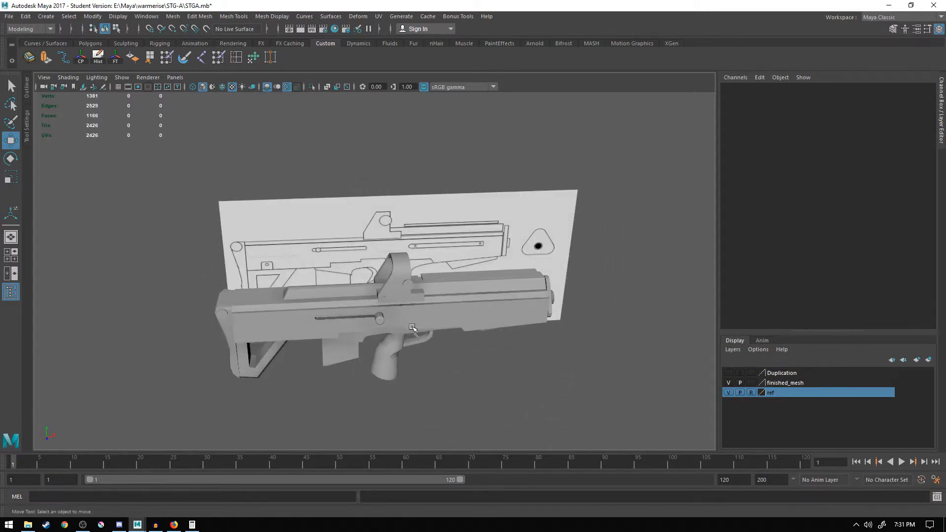
pyautogui.keyDown('alt'); pyautogui.moveTo(492, 278); pyautogui.dragTo(412, 228); pyautogui.keyUp('alt')
pyautogui.scroll(5, 431, 273)
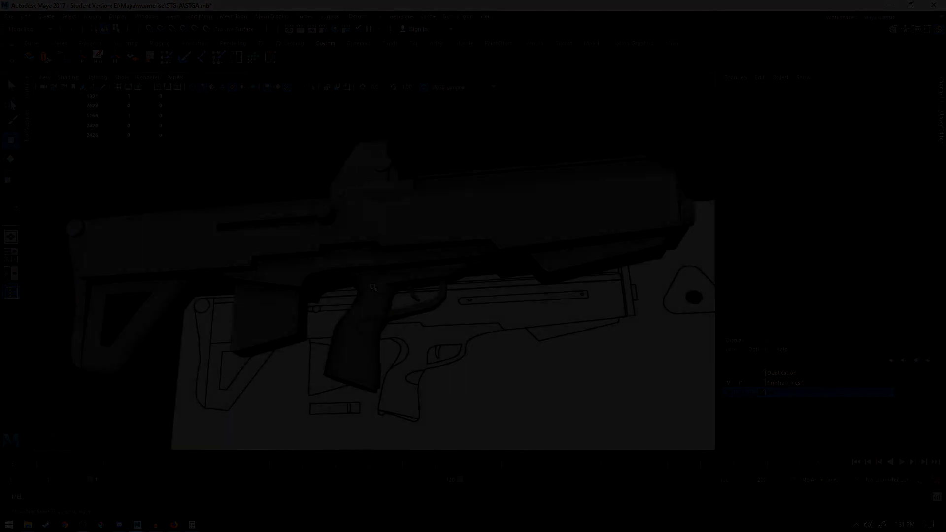